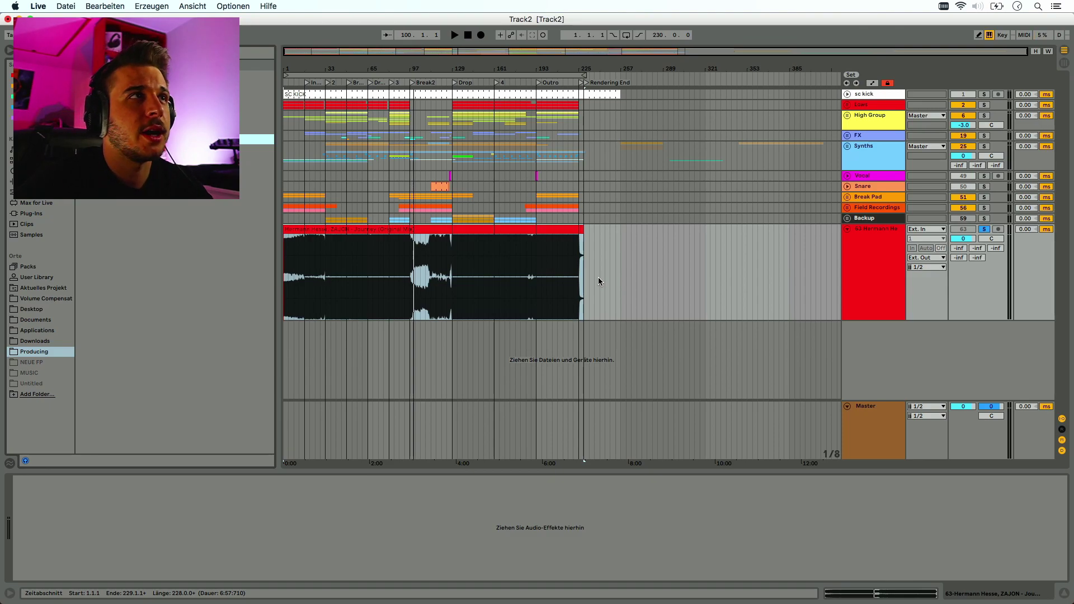
Play the finished track in the arrangement and jump playback to the Break2 section
{"action": "key", "text": "space"}
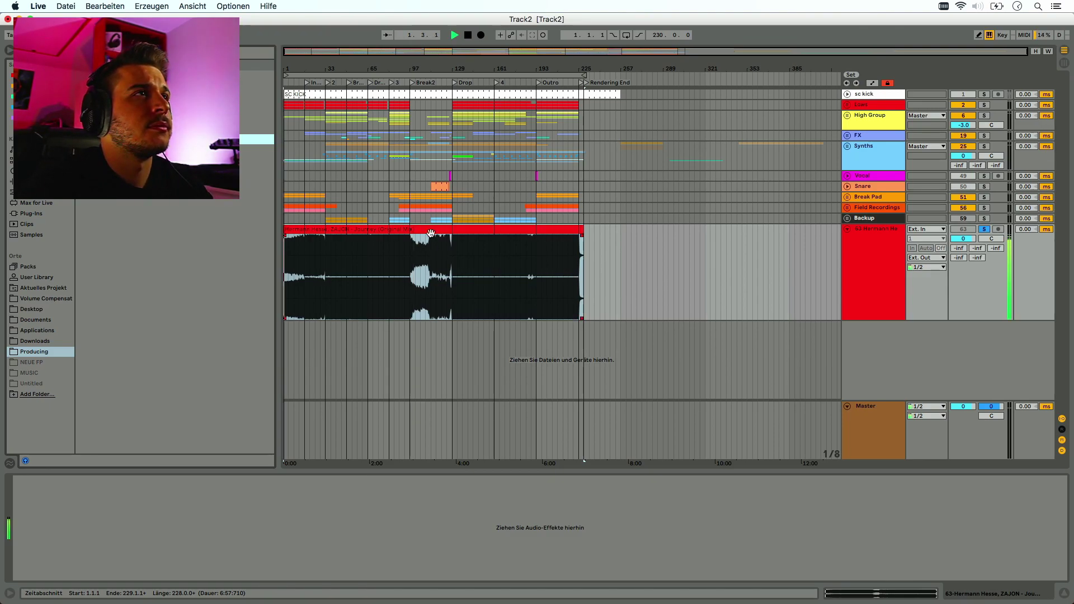
{"action": "left_click", "coordinate": [411, 82]}
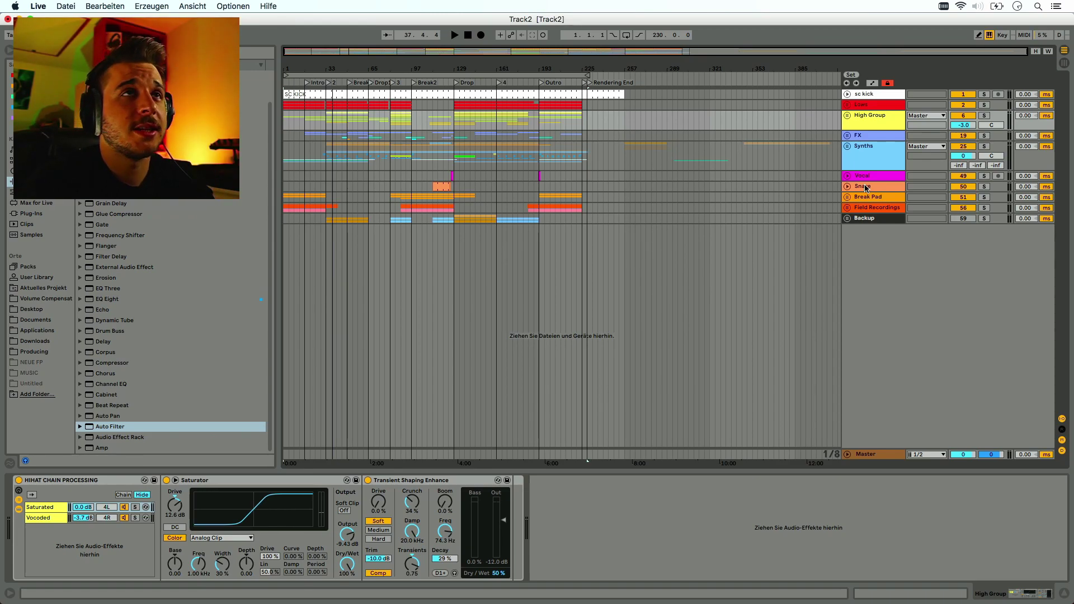
Select the sc kick track and unfold it to show its clip and routing
{"action": "left_click", "coordinate": [865, 95]}
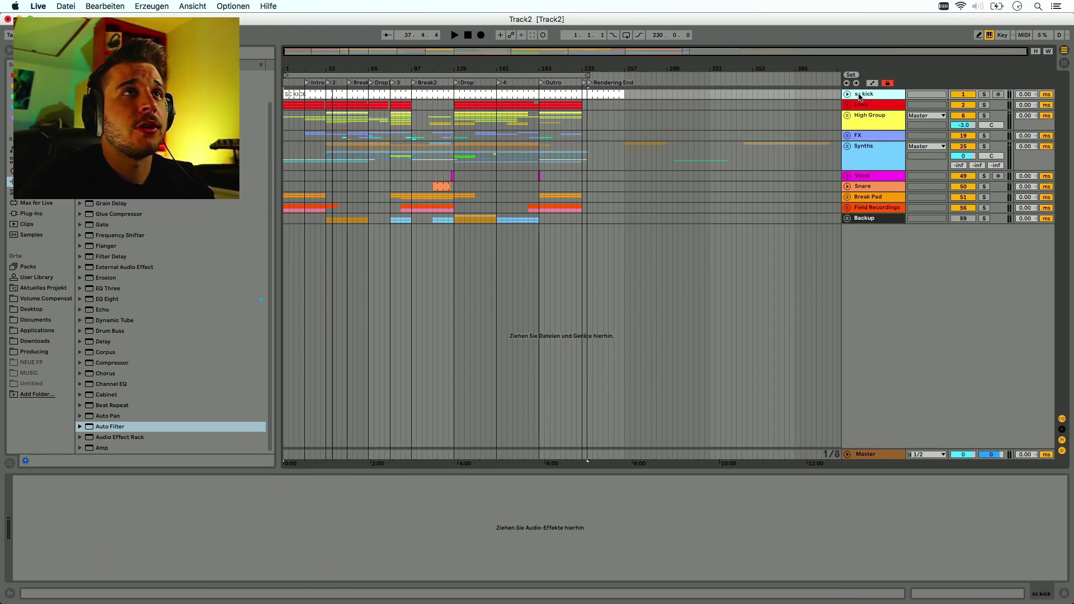
{"action": "left_click", "coordinate": [847, 94]}
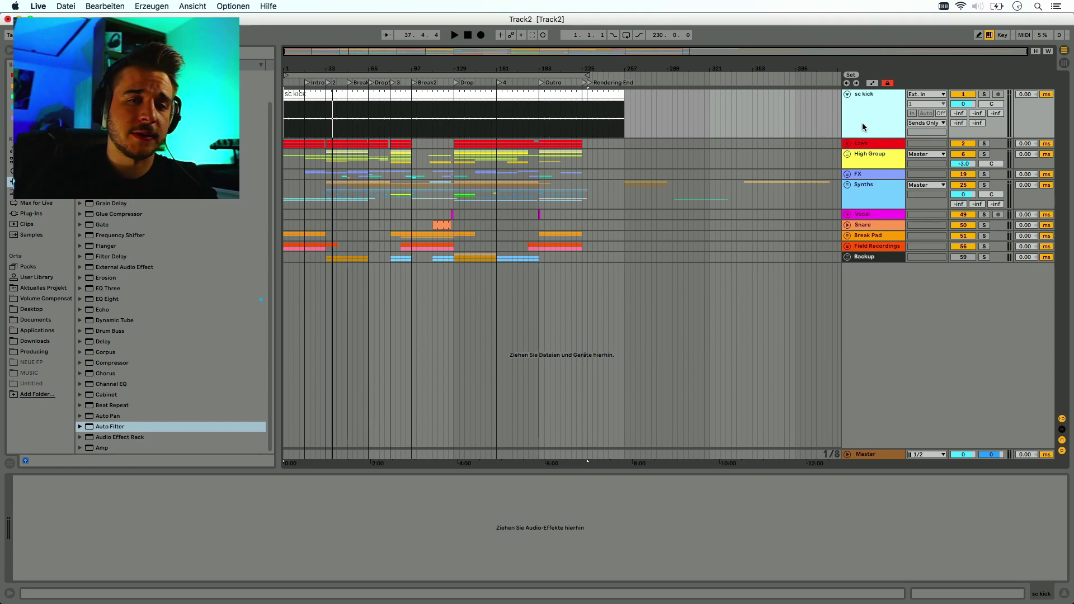
Add a Compressor to the Backup group and set its sidechain input to the sc kick track
{"action": "left_click", "coordinate": [104, 216]}
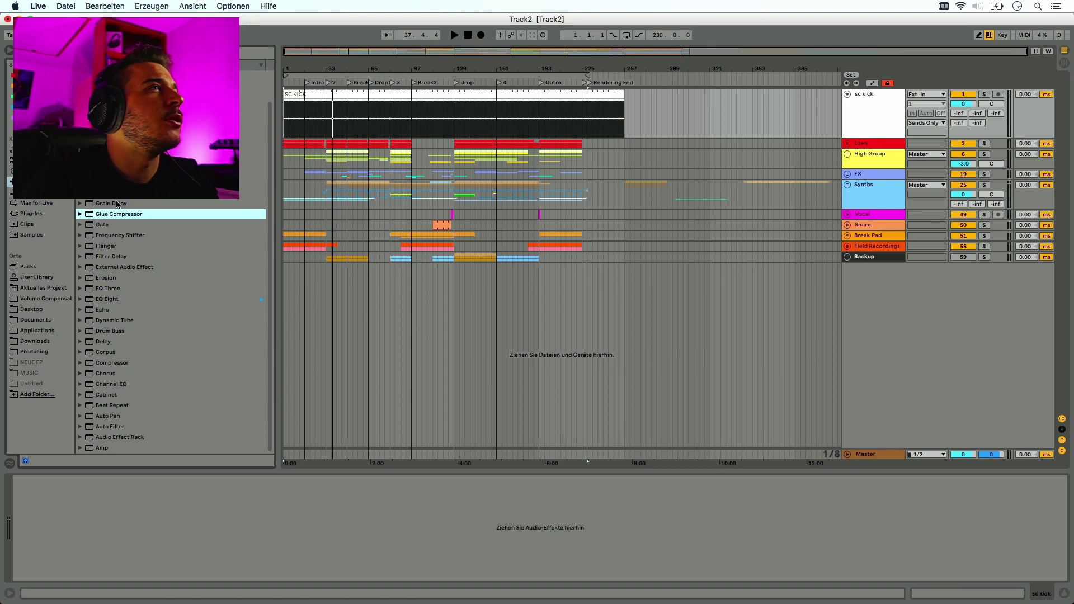
{"action": "left_click_drag", "start_coordinate": [116, 362], "coordinate": [870, 257]}
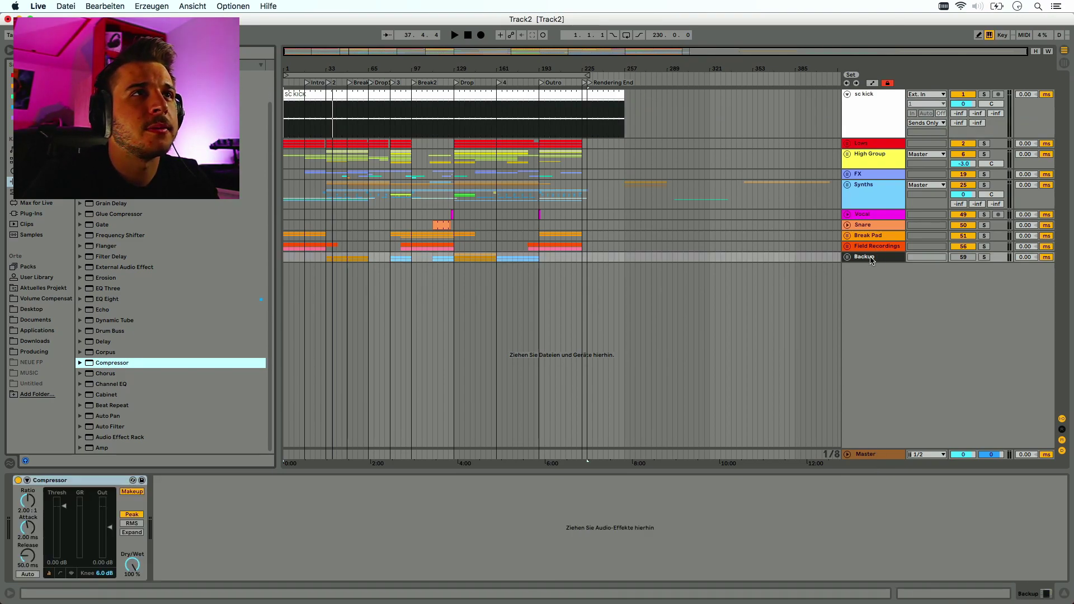
{"action": "left_click", "coordinate": [27, 481]}
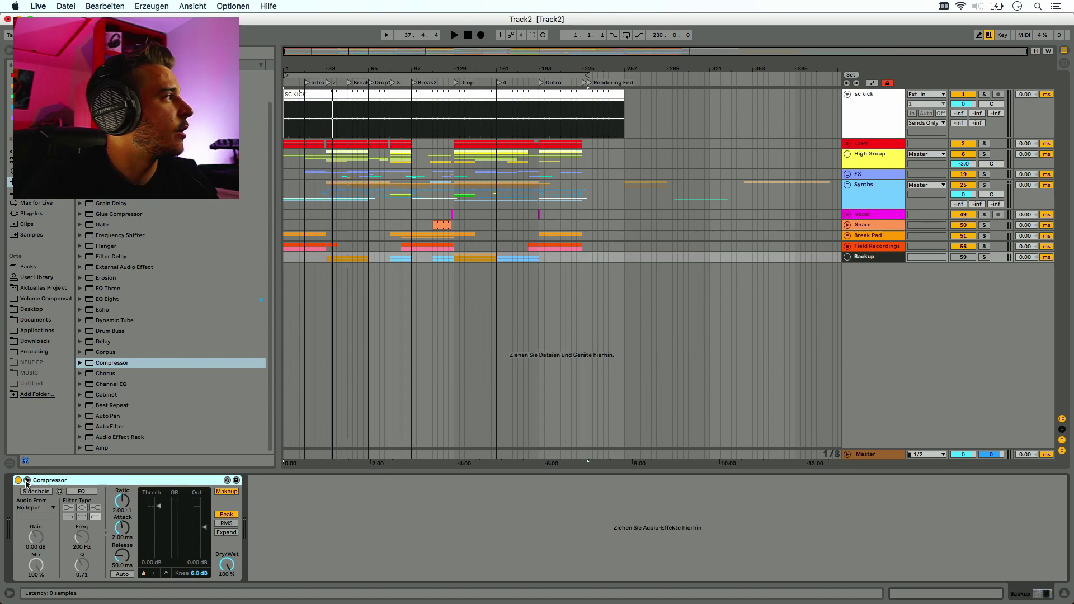
{"action": "left_click", "coordinate": [39, 508]}
{"action": "scroll", "coordinate": [35, 14], "scroll_direction": "up", "scroll_amount": 5}
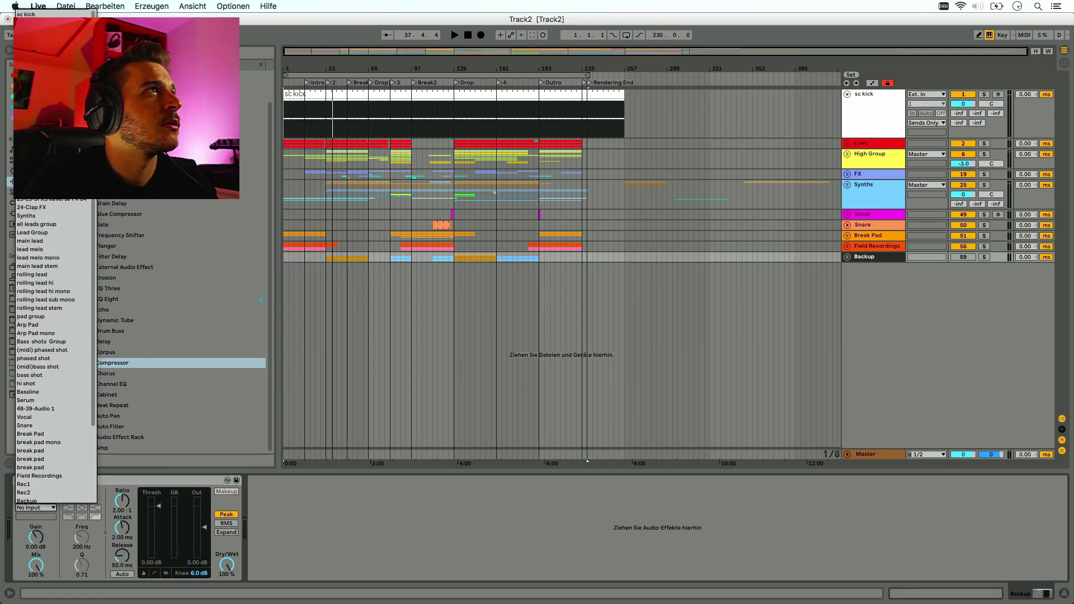
{"action": "left_click", "coordinate": [35, 14]}
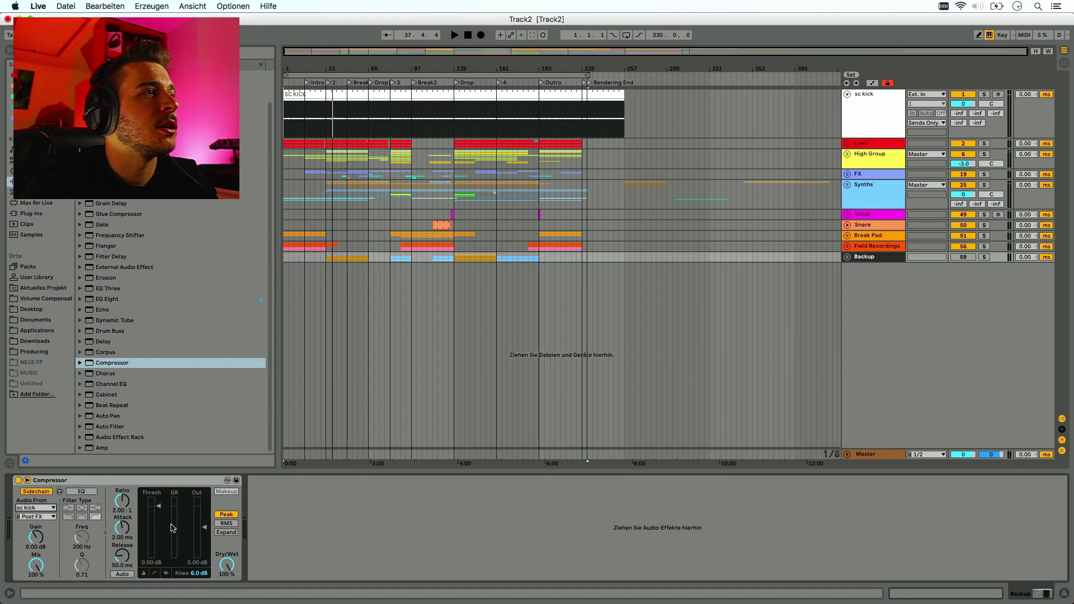
Set the Compressor to RMS with threshold -12.7 dB, output 6.28 dB, attack 0.24 ms and release 68.4 ms
{"action": "left_click_drag", "start_coordinate": [158, 522], "coordinate": [201, 521]}
{"action": "left_click", "coordinate": [222, 522]}
{"action": "left_click_drag", "start_coordinate": [125, 527], "coordinate": [118, 553]}
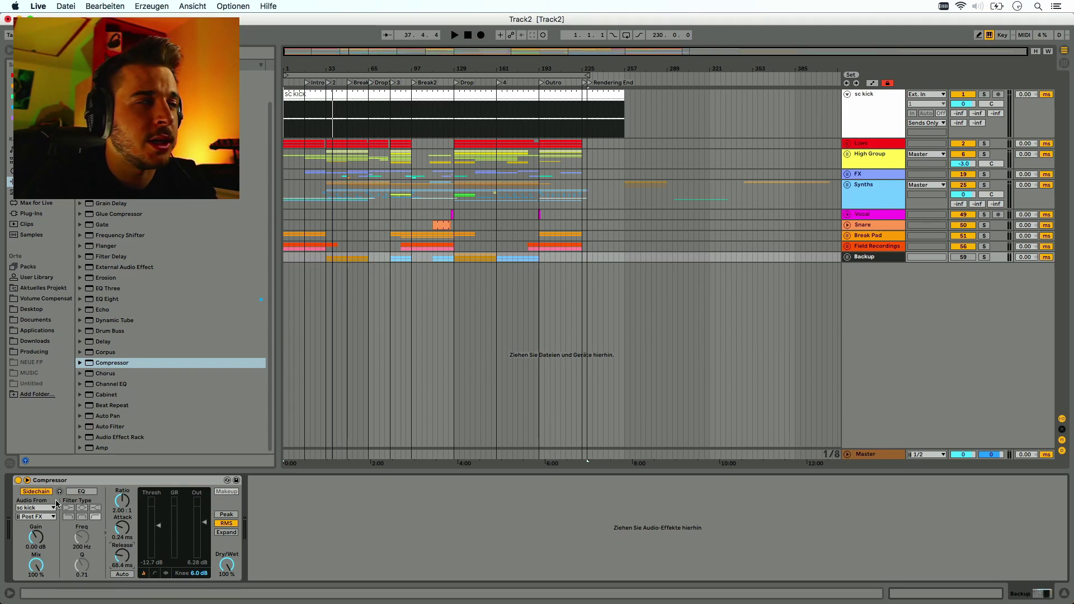
Delete the Compressor from the Backup group and fold the sc kick track
{"action": "left_click", "coordinate": [58, 482]}
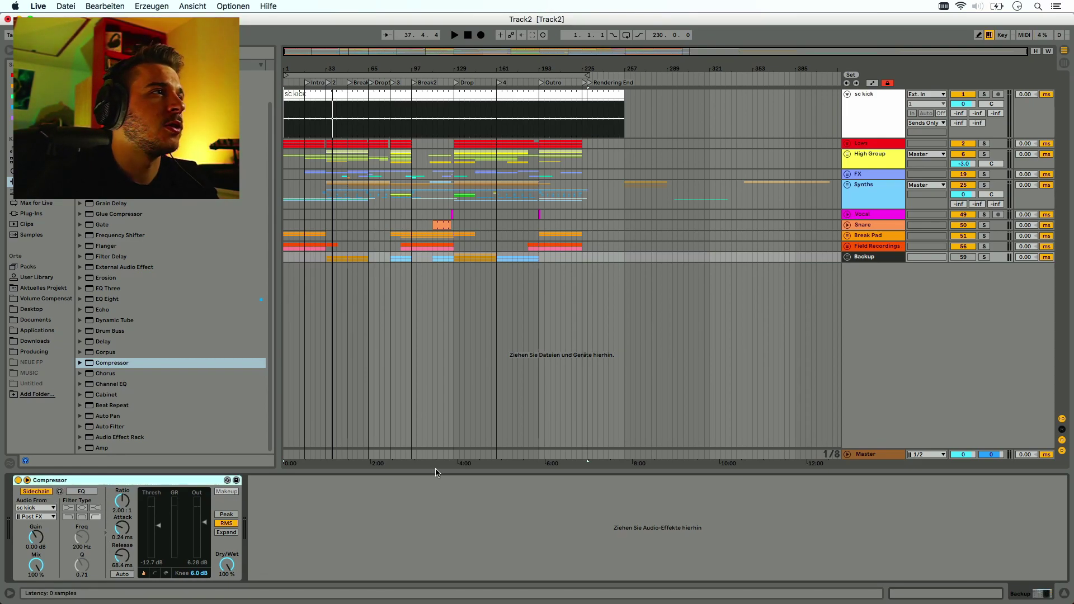
{"action": "key", "text": "Delete"}
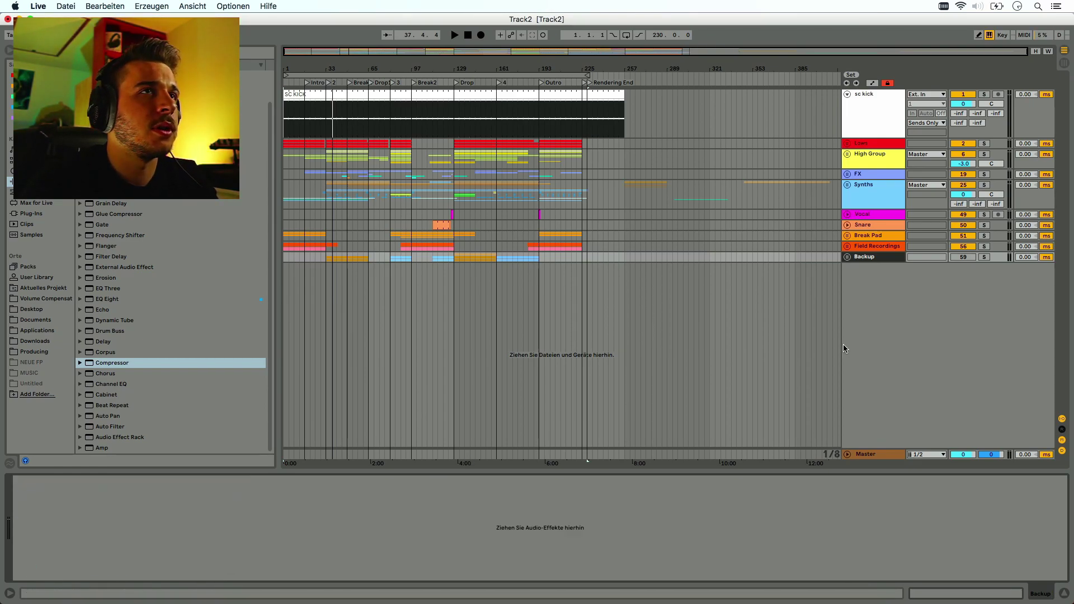
{"action": "left_click", "coordinate": [848, 96]}
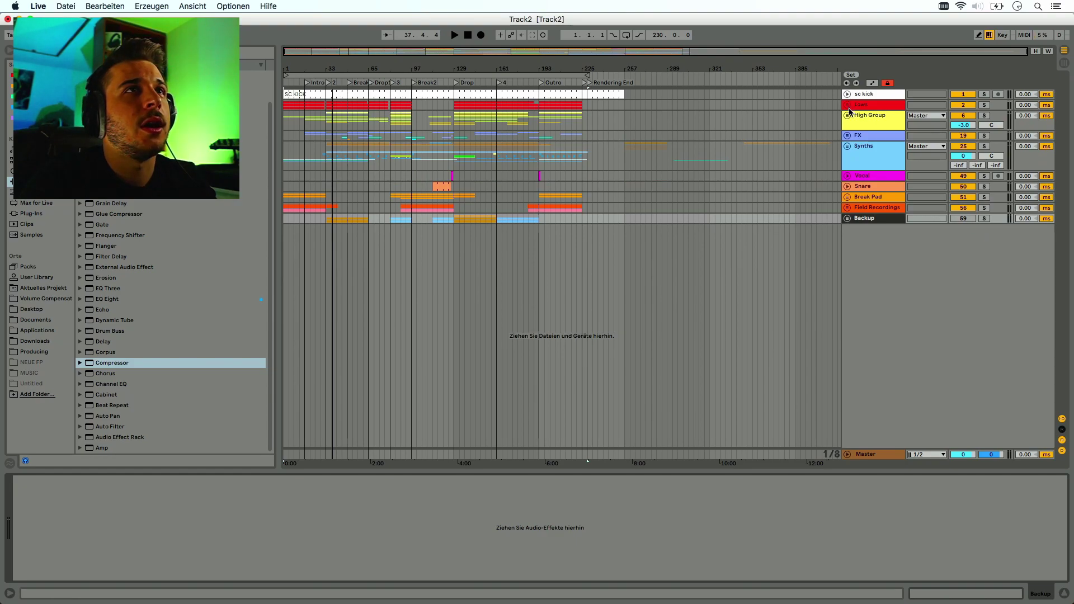
Unfold the High Group to view its Opens, Closed Hats and Rides subgroups, and fold it again
{"action": "left_click", "coordinate": [847, 115]}
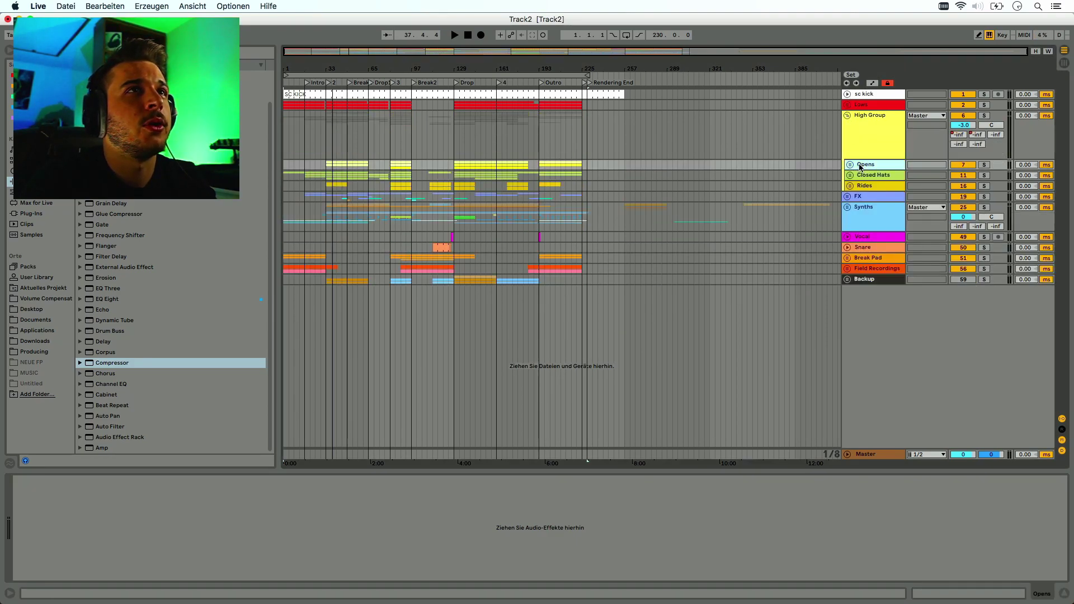
{"action": "left_click", "coordinate": [850, 164]}
{"action": "left_click", "coordinate": [869, 205]}
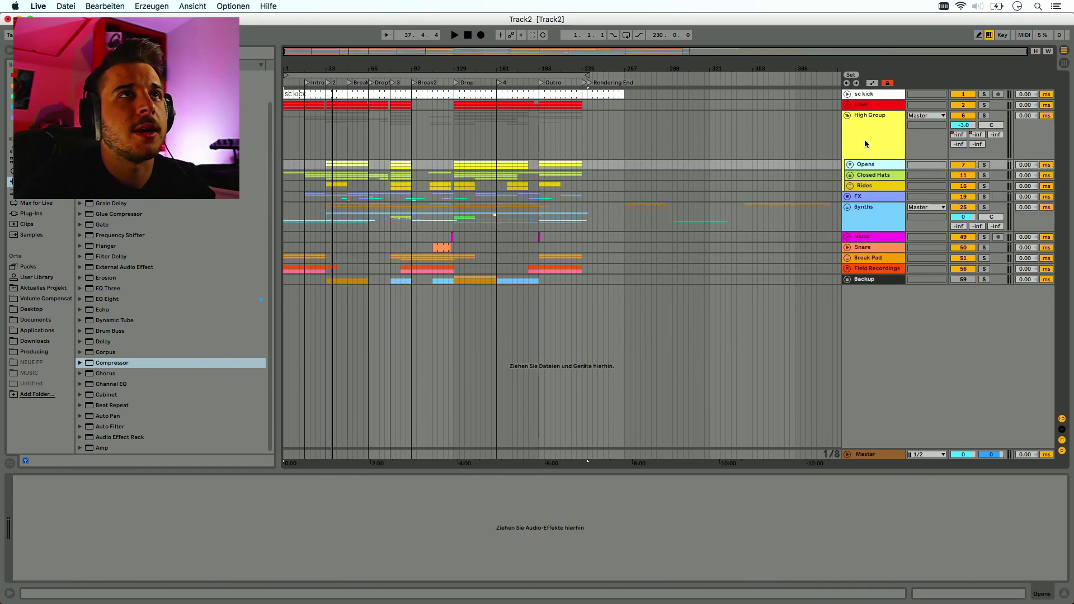
{"action": "left_click", "coordinate": [850, 116]}
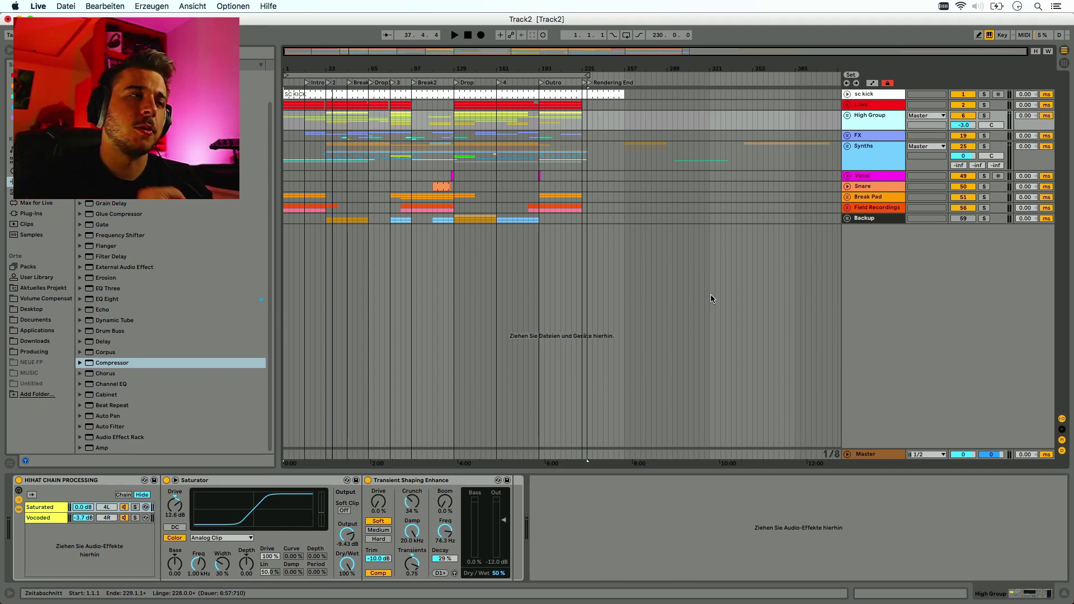
Unfold the Lows group and inspect the devices on its Kick, Groove and Transient tracks
{"action": "left_click", "coordinate": [873, 106]}
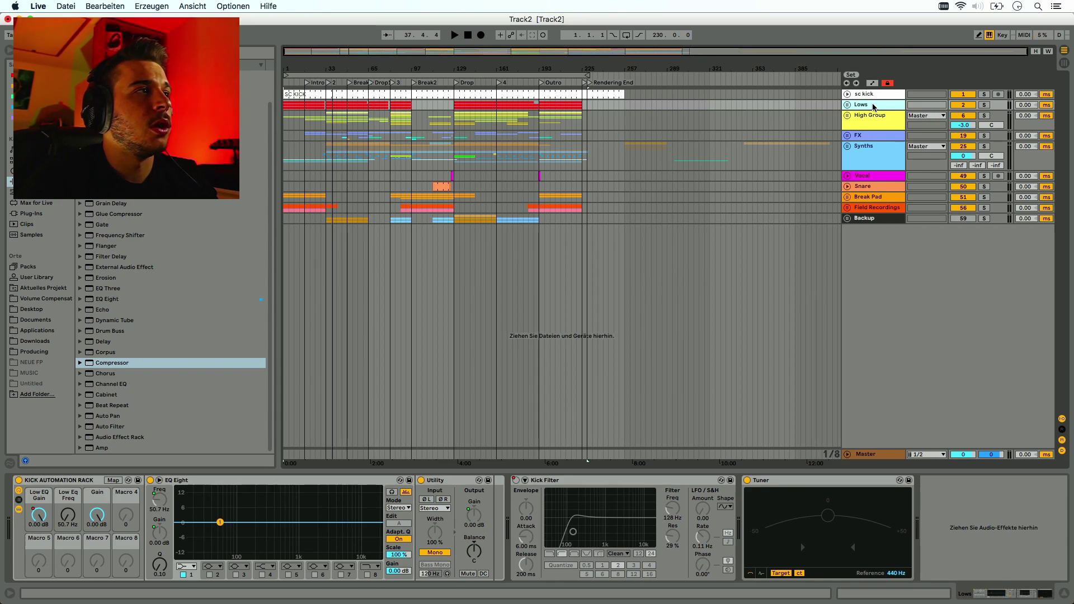
{"action": "left_click", "coordinate": [847, 105]}
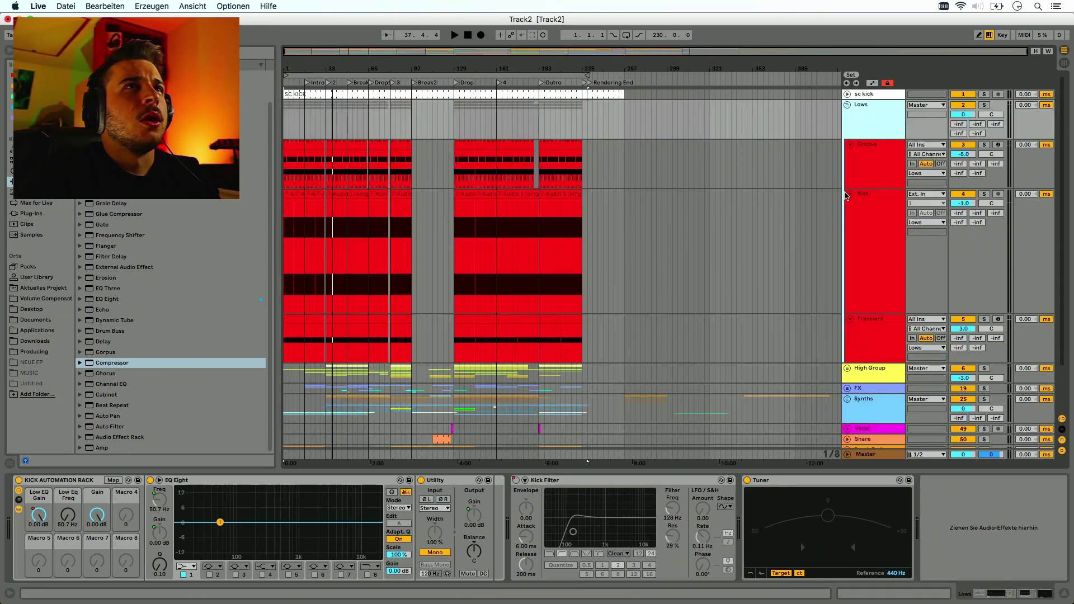
{"action": "left_click", "coordinate": [865, 193]}
{"action": "left_click", "coordinate": [850, 193]}
{"action": "left_click", "coordinate": [850, 204]}
{"action": "left_click", "coordinate": [850, 206]}
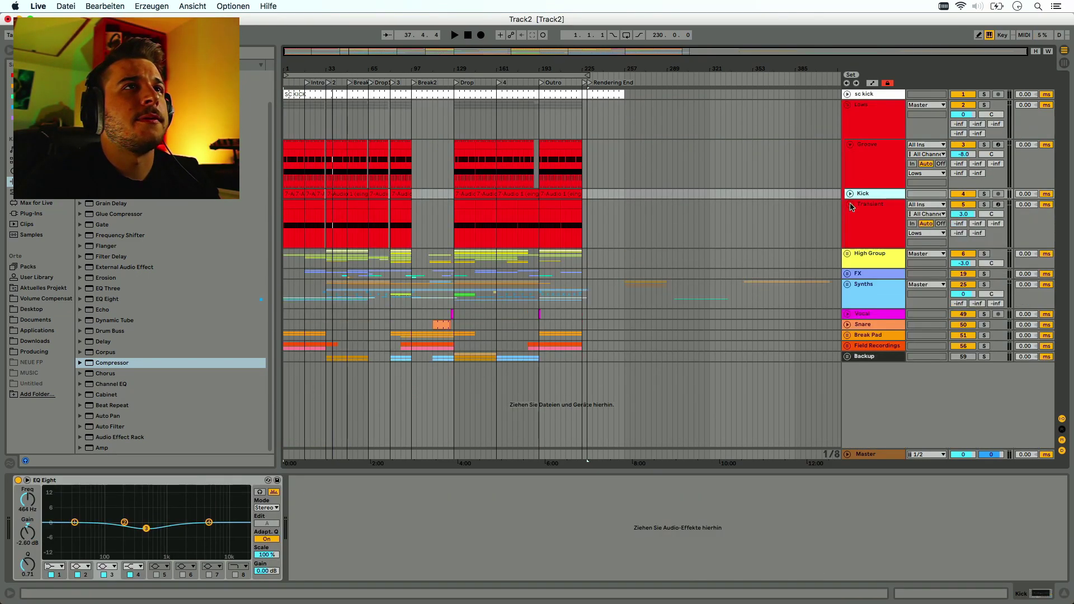
{"action": "left_click", "coordinate": [850, 194]}
{"action": "left_click", "coordinate": [861, 172]}
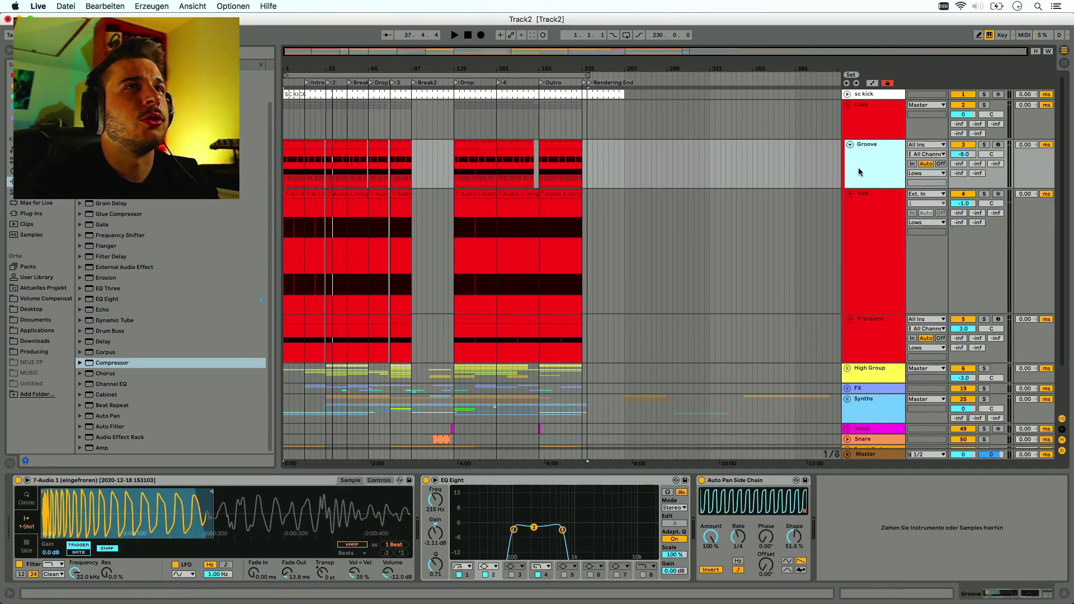
{"action": "left_click", "coordinate": [868, 331]}
Solo the Lows group and play it from the Groove clip in the Drop1 section
{"action": "left_click", "coordinate": [984, 105]}
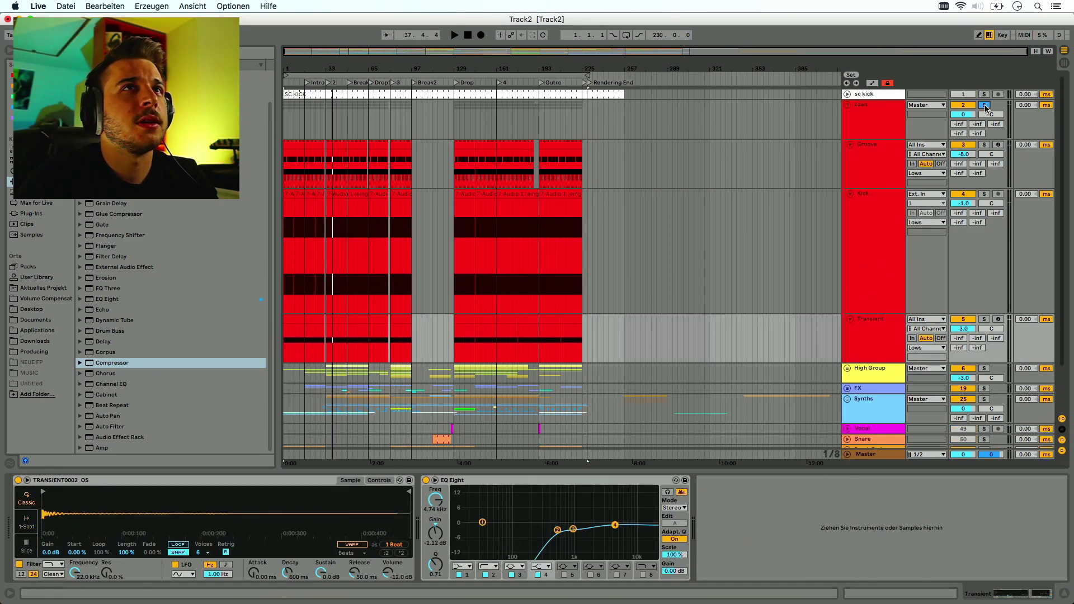
{"action": "left_click", "coordinate": [379, 147]}
{"action": "key", "text": "space"}
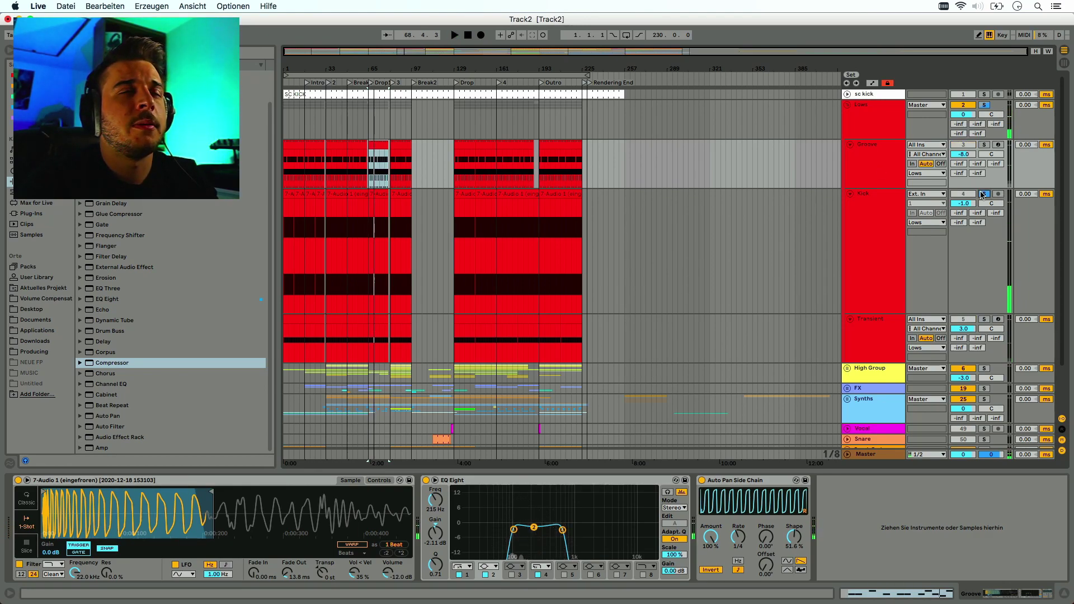
Listen to the Kick track in the Drop1 section and examine its waveform up close
{"action": "left_click", "coordinate": [873, 219]}
{"action": "left_click", "coordinate": [372, 246]}
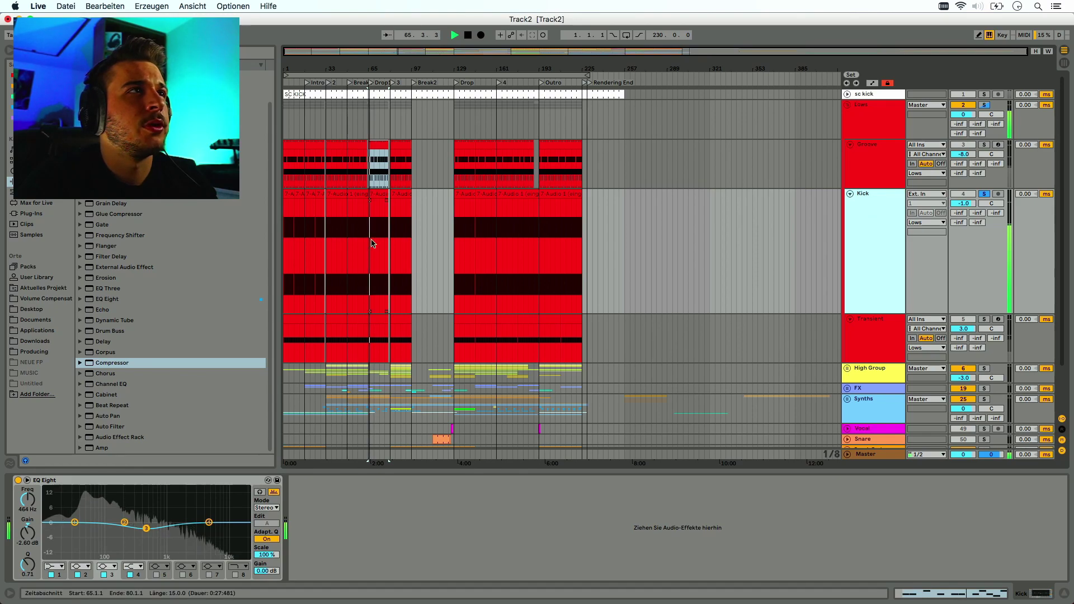
{"action": "key", "text": "z"}
{"action": "scroll", "coordinate": [376, 230], "scroll_direction": "up", "scroll_amount": 10}
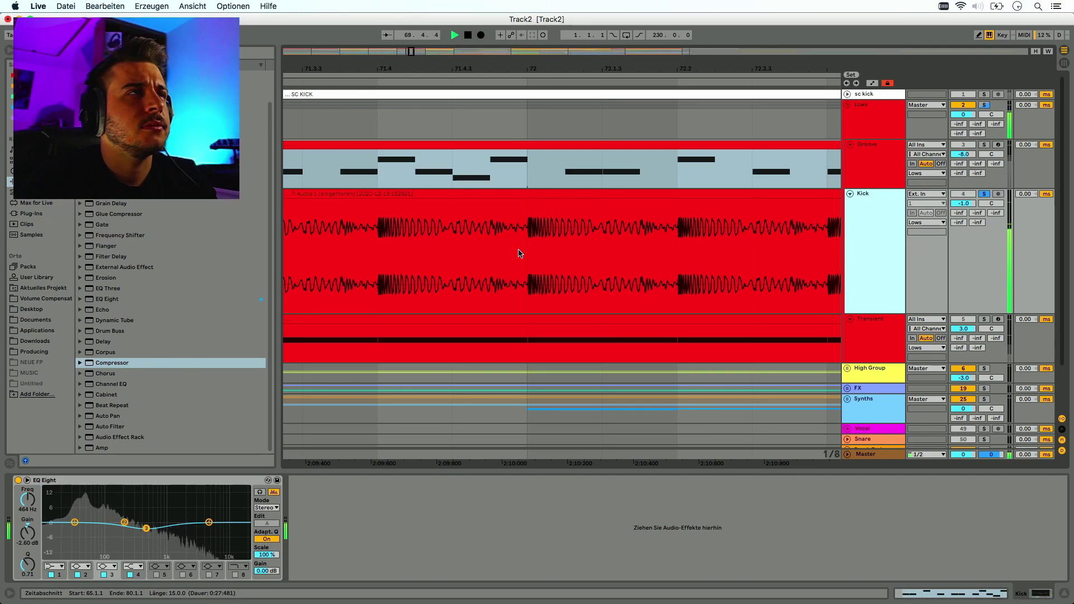
{"action": "scroll", "coordinate": [521, 254], "scroll_direction": "down", "scroll_amount": 3}
{"action": "key", "text": "space"}
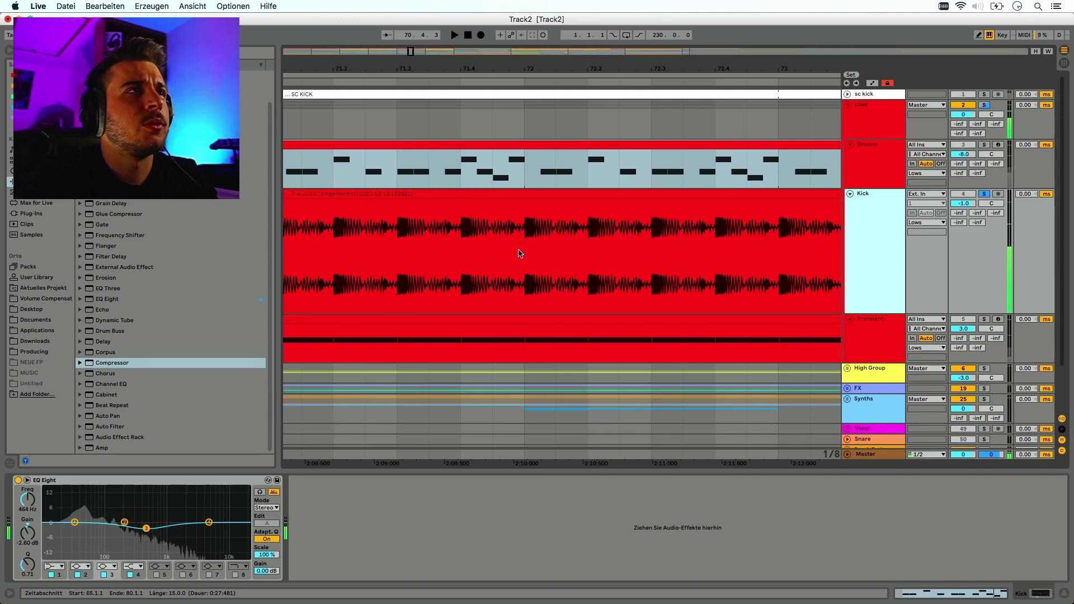
{"action": "scroll", "coordinate": [520, 253], "scroll_direction": "down", "scroll_amount": 3}
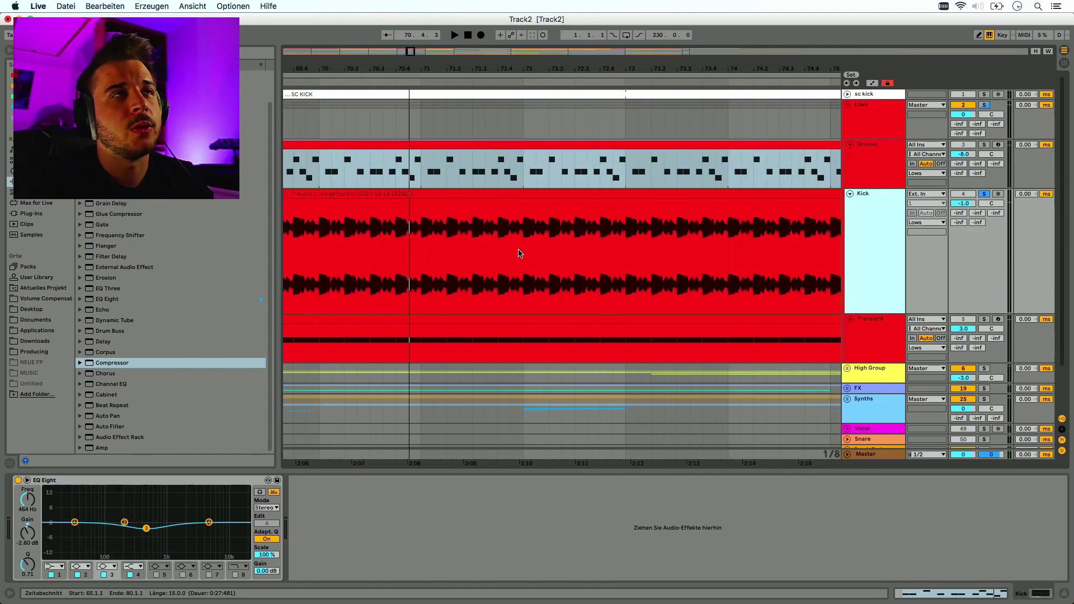
Fold the Kick track and audition the Transient track in solo
{"action": "left_click", "coordinate": [850, 194]}
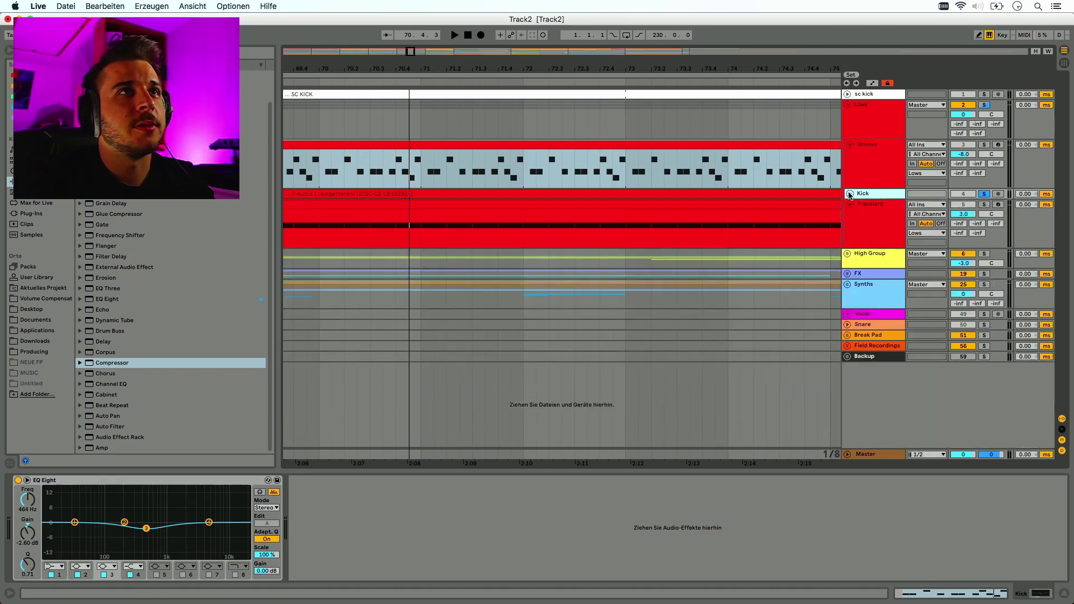
{"action": "left_click", "coordinate": [984, 205]}
{"action": "left_click", "coordinate": [861, 212]}
{"action": "key", "text": "space"}
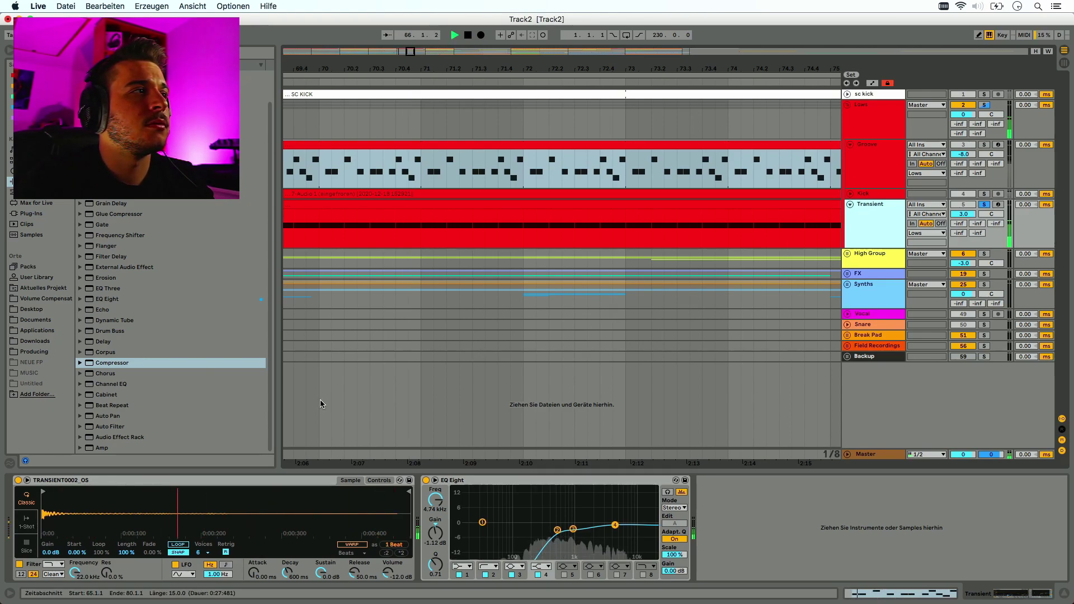
{"action": "key", "text": "space"}
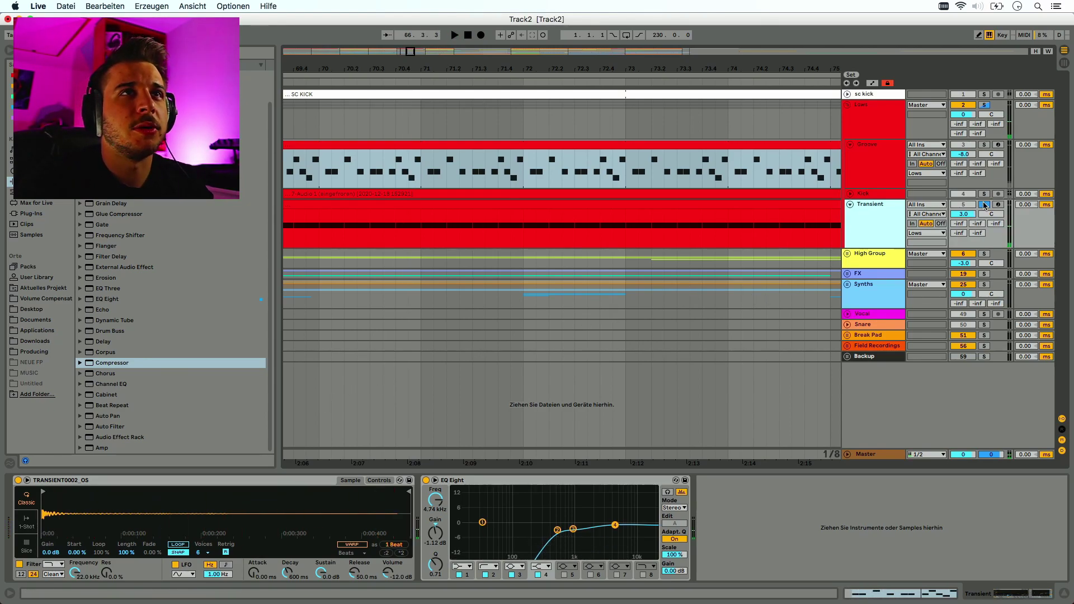
{"action": "left_click", "coordinate": [984, 205]}
Audition the Groove track in solo from Drop1 and display its devices
{"action": "scroll", "coordinate": [804, 208], "scroll_direction": "down", "scroll_amount": 5}
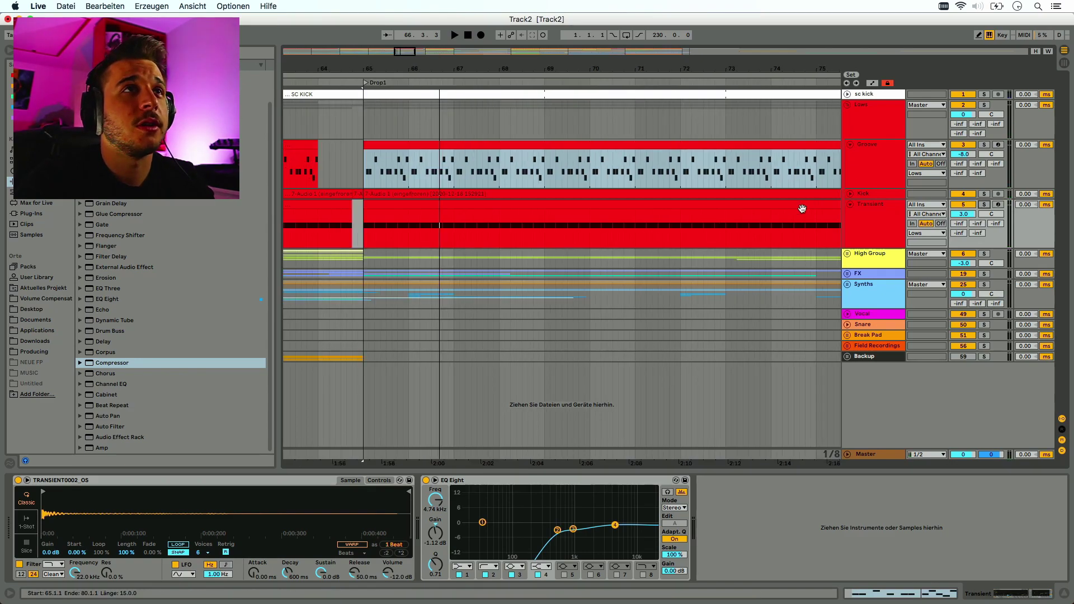
{"action": "scroll", "coordinate": [825, 212], "scroll_direction": "right", "scroll_amount": 1}
{"action": "left_click", "coordinate": [885, 169]}
{"action": "left_click", "coordinate": [984, 144]}
{"action": "key", "text": "space"}
{"action": "left_click", "coordinate": [867, 161]}
{"action": "key", "text": "space"}
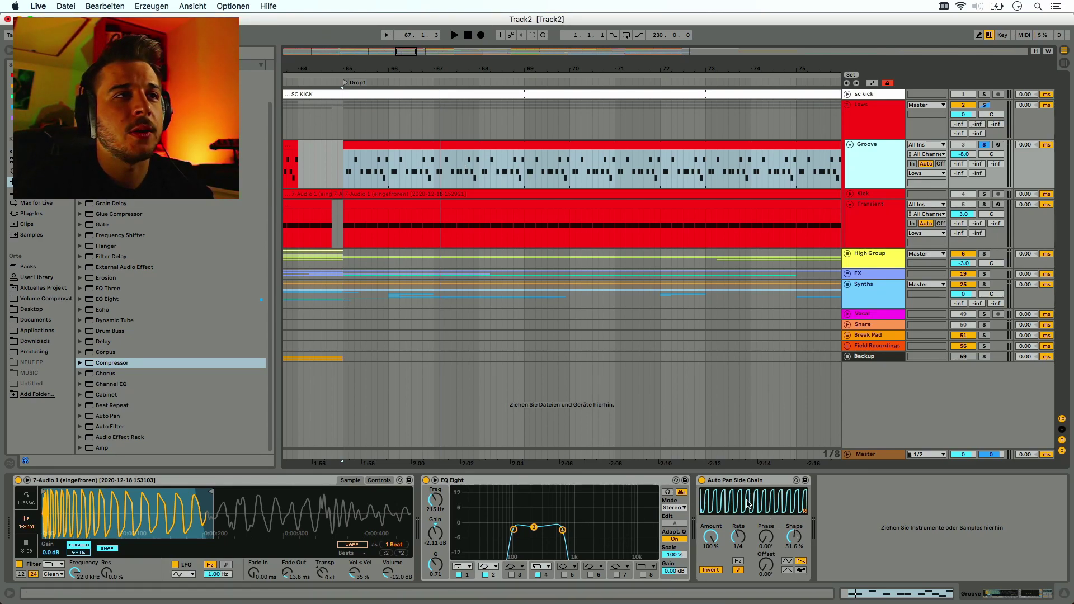
Fold the Groove track and the Lows group, and widen the arrangement view to earlier sections
{"action": "left_click", "coordinate": [850, 145]}
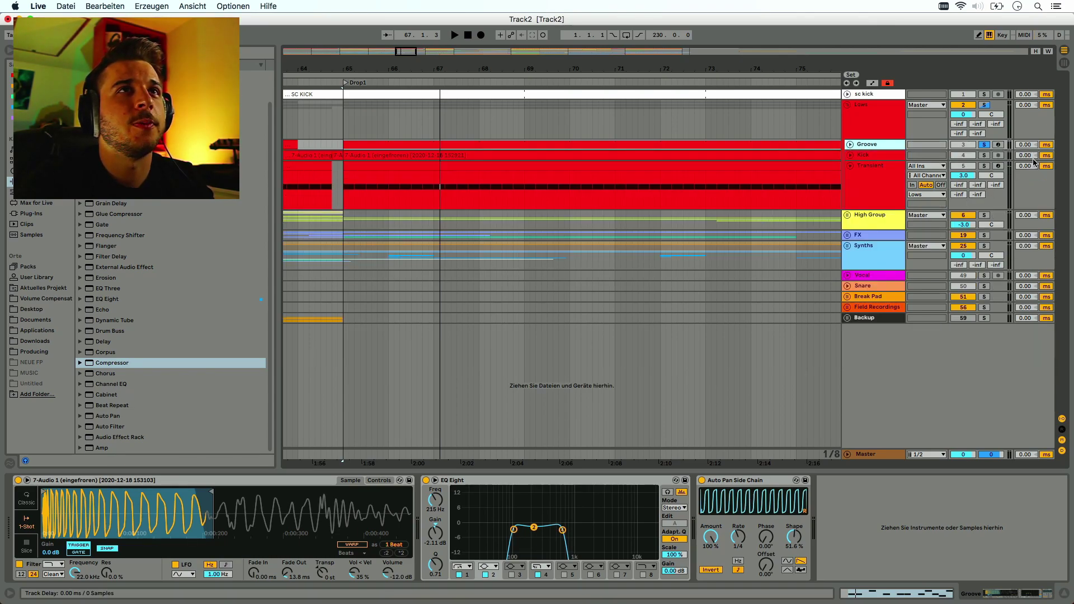
{"action": "left_click", "coordinate": [849, 106]}
{"action": "key", "text": "minus"}
{"action": "key", "text": "minus"}
{"action": "key", "text": "minus"}
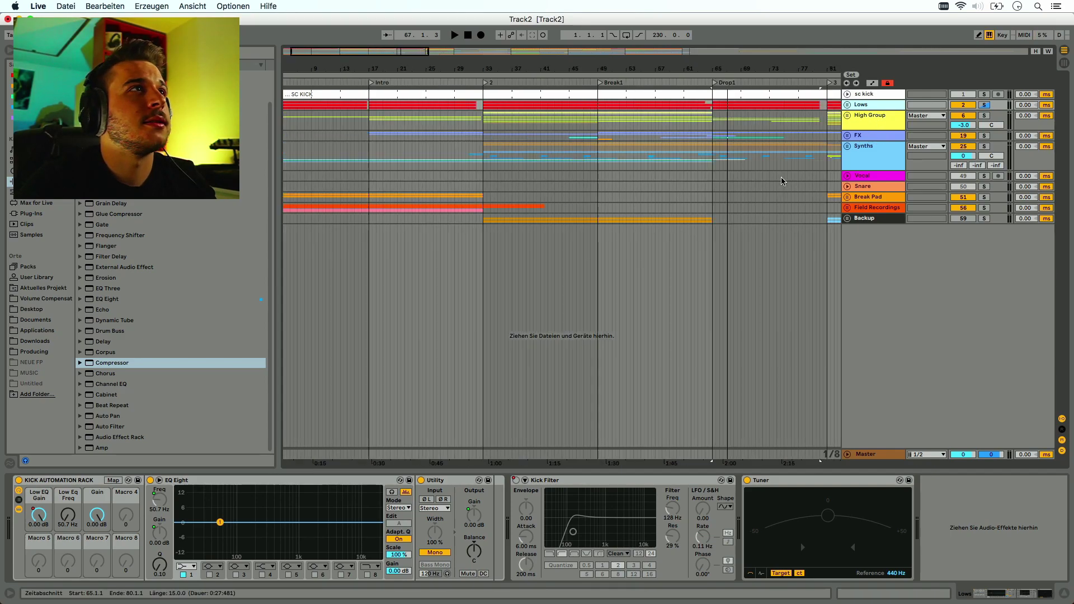
Unfold and solo the High Group, and play it from the section marked 2
{"action": "left_click", "coordinate": [879, 115]}
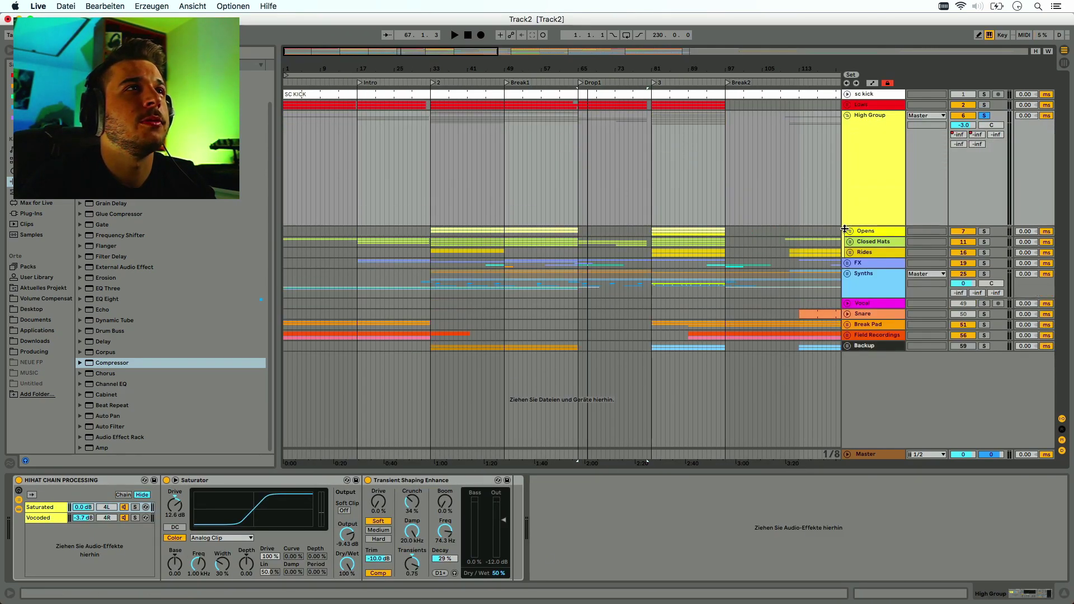
{"action": "left_click", "coordinate": [430, 202]}
{"action": "key", "text": "space"}
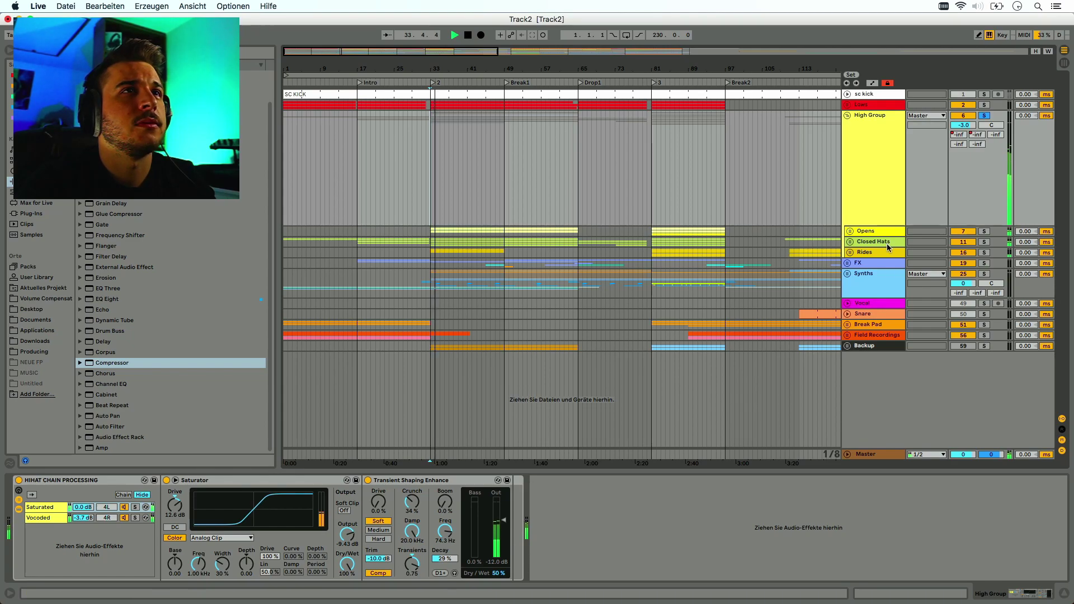
Audition the Opens group and the Rides group in solo, and stop playback
{"action": "left_click", "coordinate": [984, 231]}
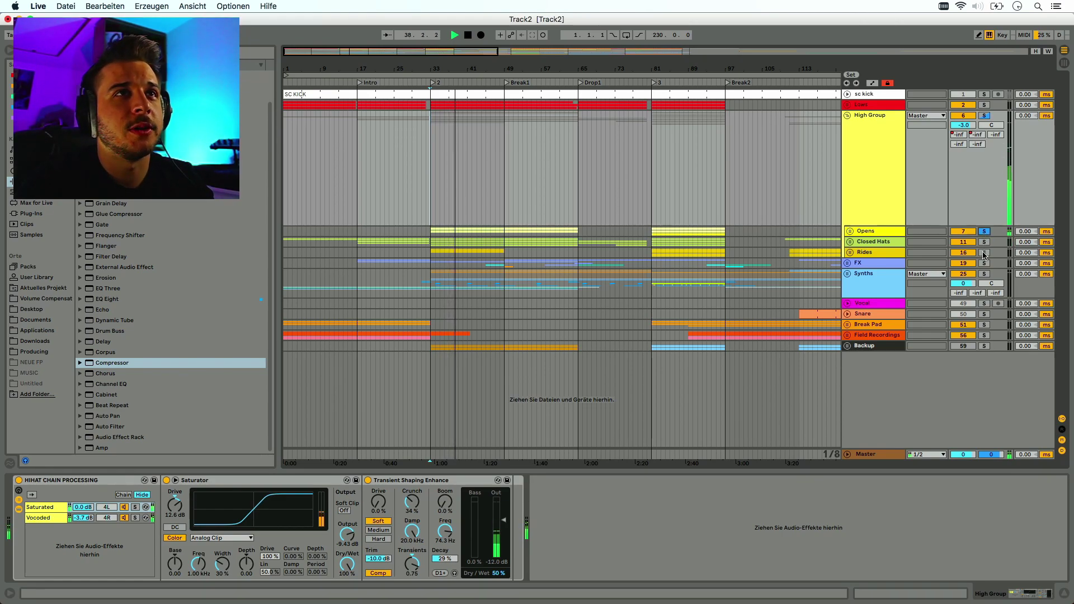
{"action": "left_click", "coordinate": [984, 253]}
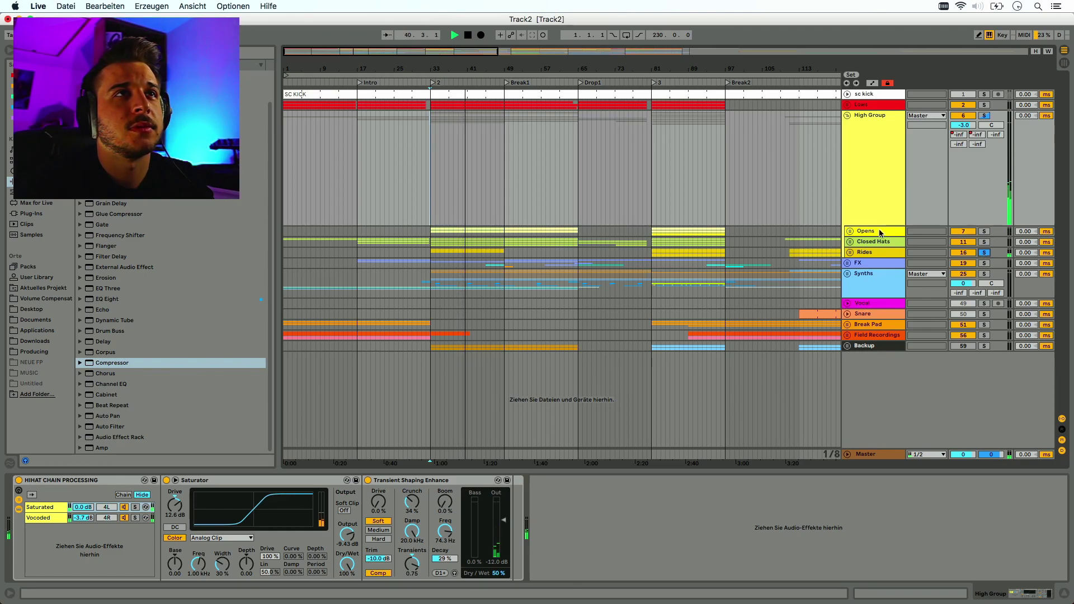
{"action": "key", "text": "space"}
Unfold the Opens group, display the Hihat Deep track's device chain and audition the track in solo
{"action": "left_click", "coordinate": [850, 232]}
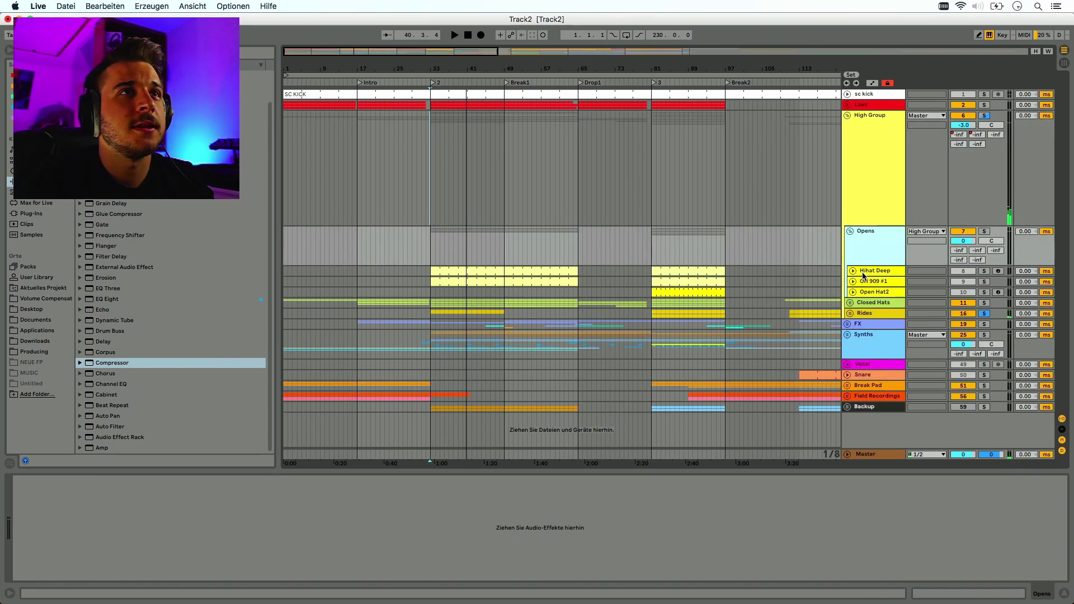
{"action": "left_click", "coordinate": [864, 272]}
{"action": "scroll", "coordinate": [812, 502], "scroll_direction": "right", "scroll_amount": 5}
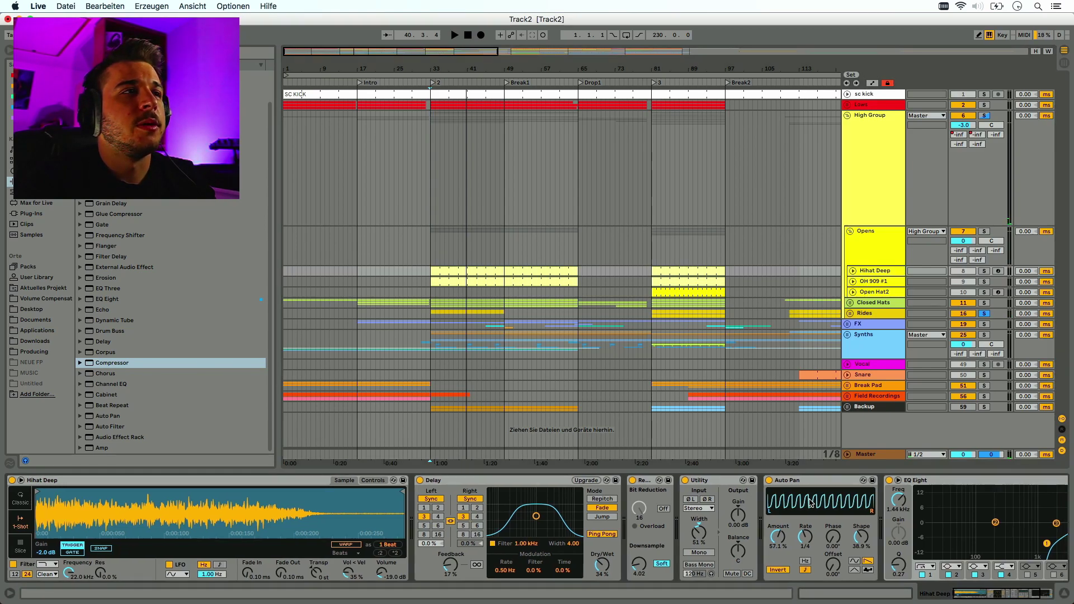
{"action": "scroll", "coordinate": [811, 502], "scroll_direction": "right", "scroll_amount": 2}
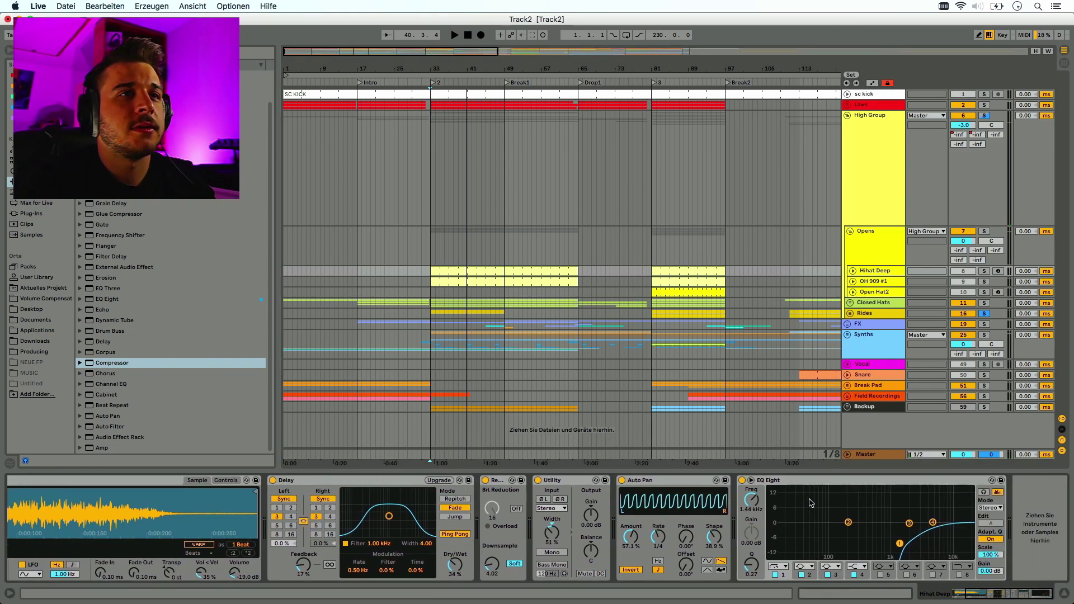
{"action": "left_click", "coordinate": [983, 272]}
{"action": "key", "text": "space"}
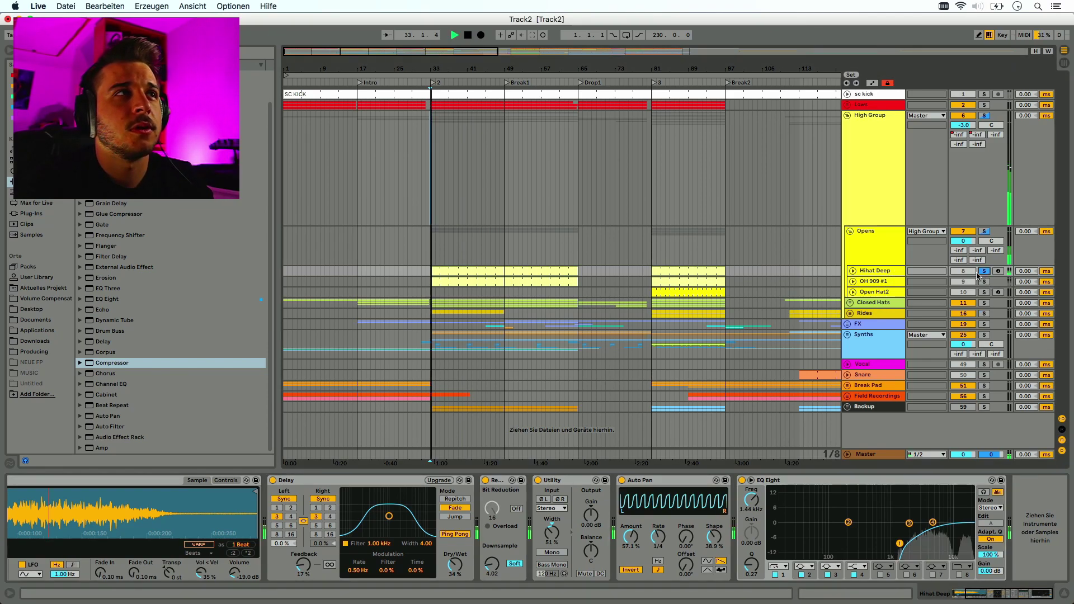
Audition OH 909 #1 in solo, and play Open Hat2 in solo from the section marked 3
{"action": "left_click", "coordinate": [984, 281]}
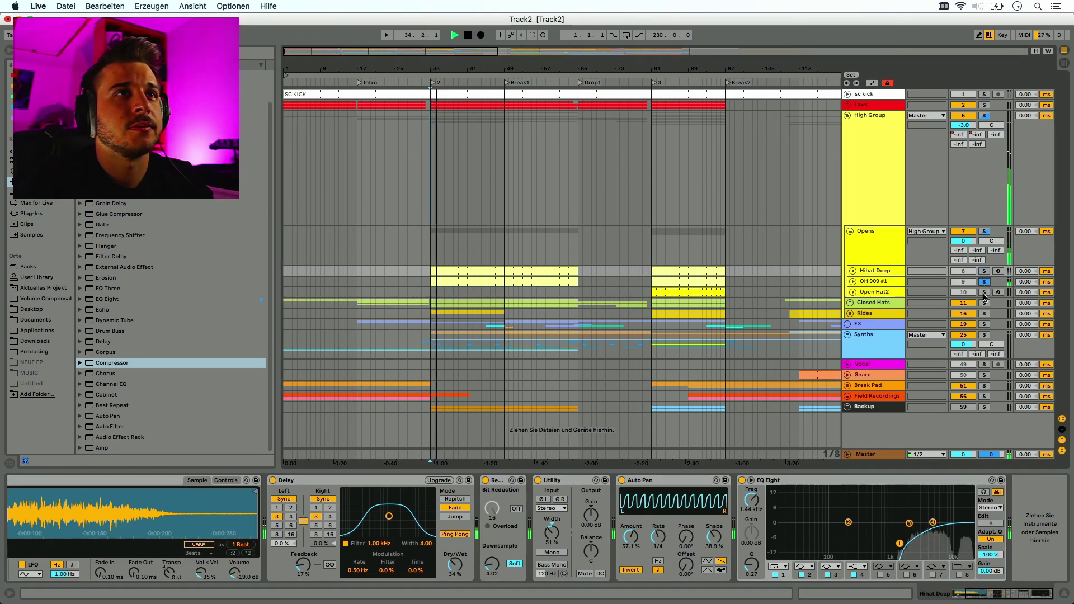
{"action": "key", "text": "space"}
{"action": "left_click", "coordinate": [701, 289]}
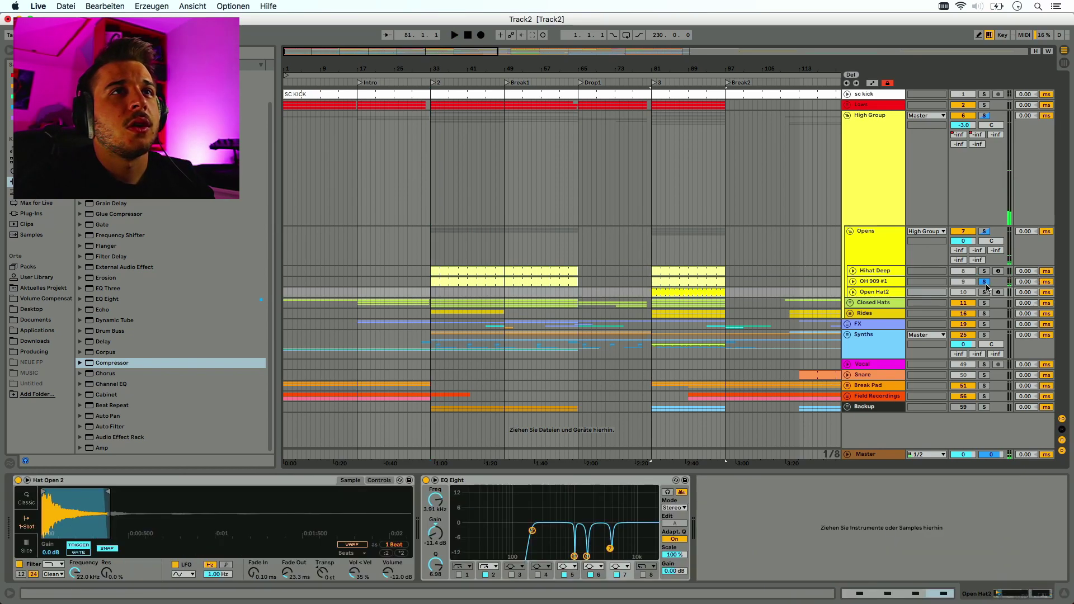
{"action": "key", "text": "space"}
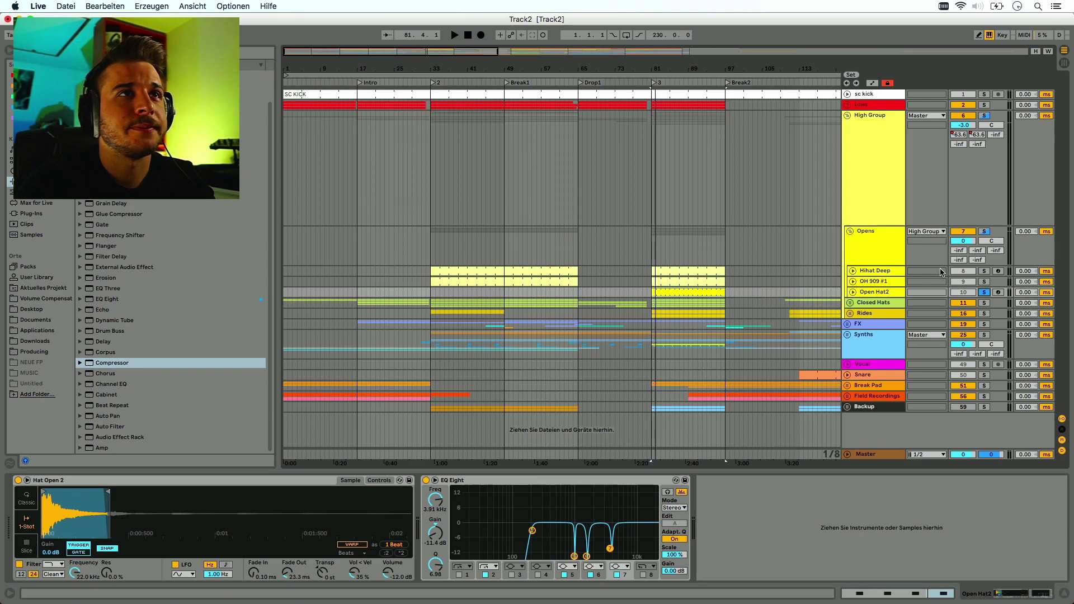
{"action": "key", "text": "space"}
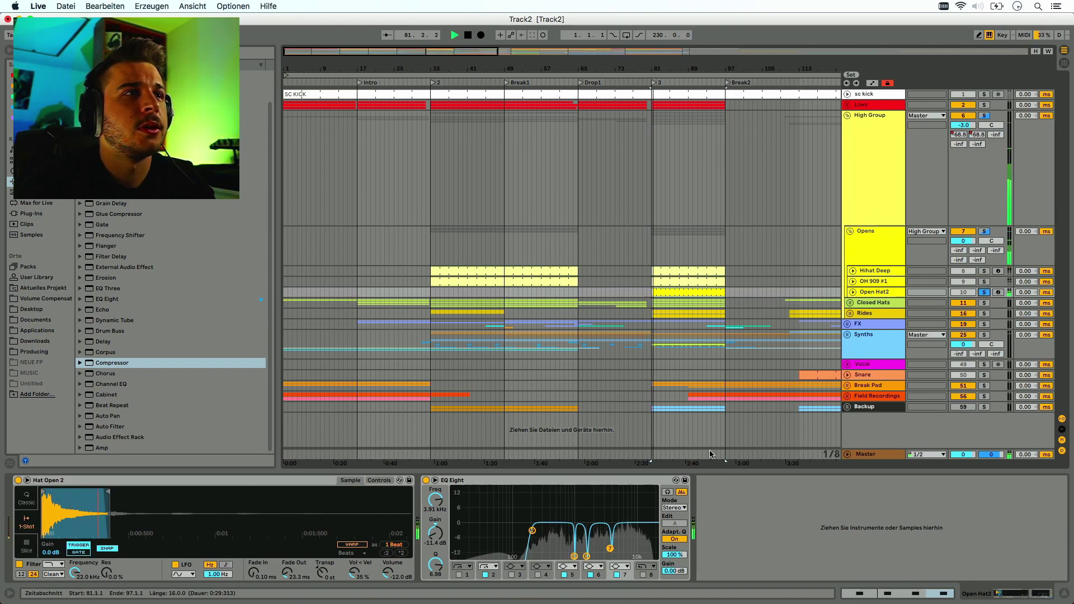
Compare Open Hat2 with EQ Eight bypassed and active, and listen to its three notch bands in audition mode
{"action": "left_click", "coordinate": [426, 480]}
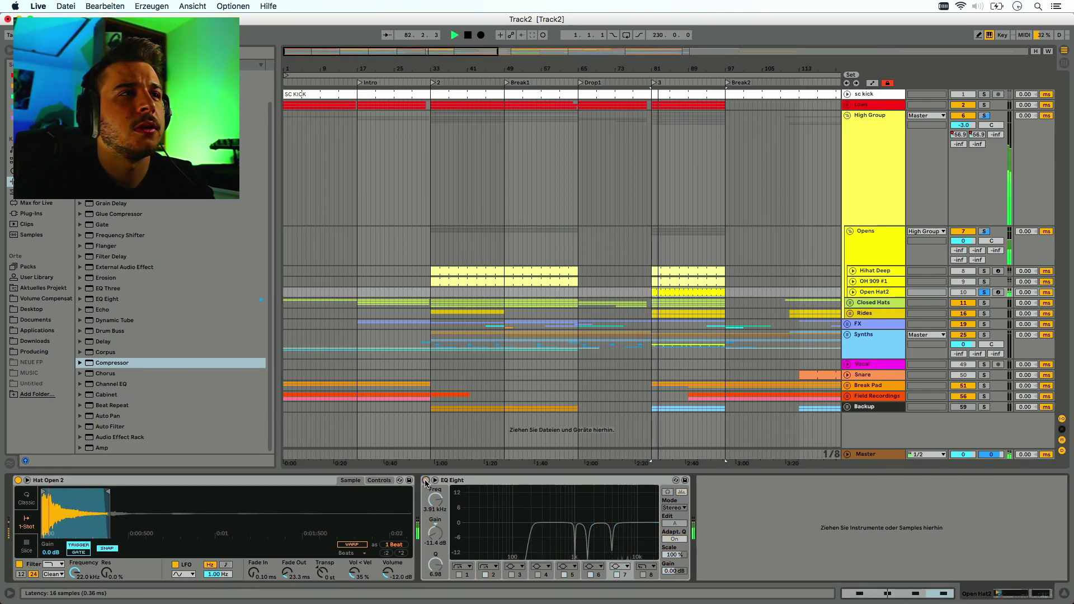
{"action": "left_click", "coordinate": [426, 481]}
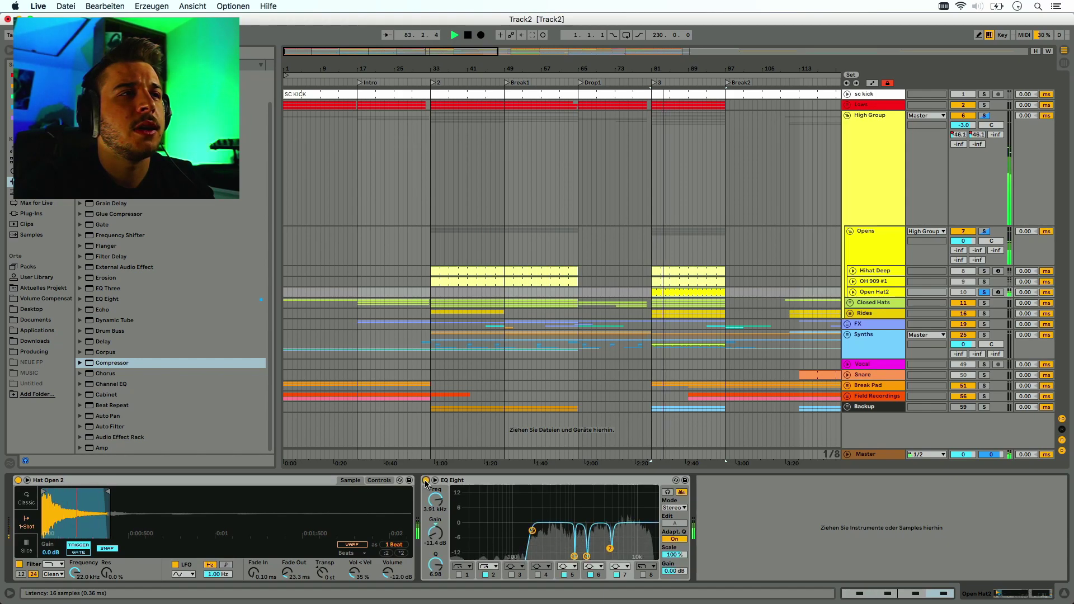
{"action": "left_click", "coordinate": [668, 492]}
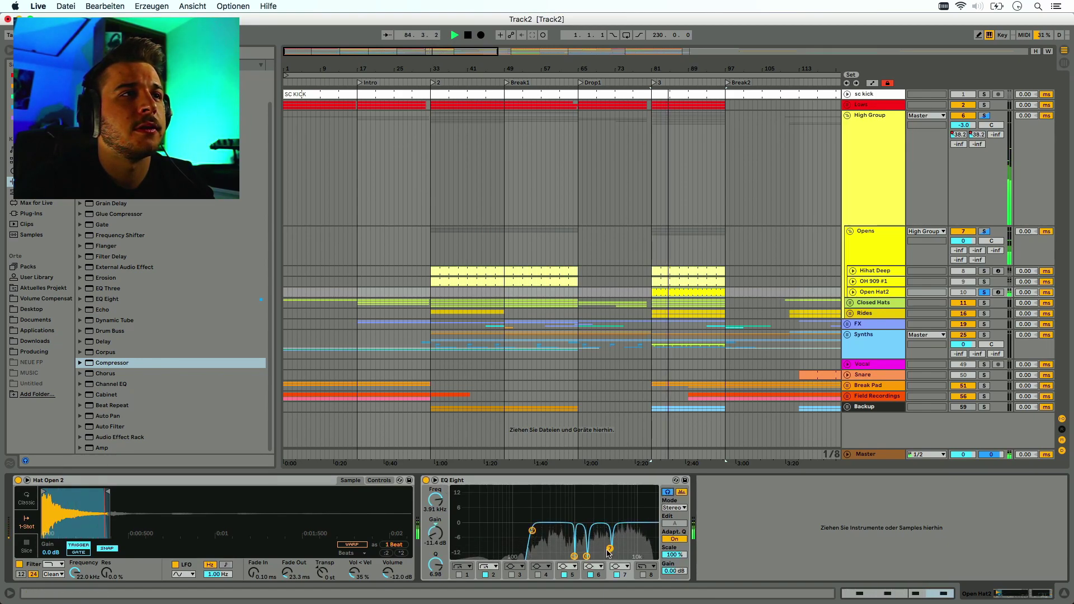
{"action": "left_click", "coordinate": [610, 549]}
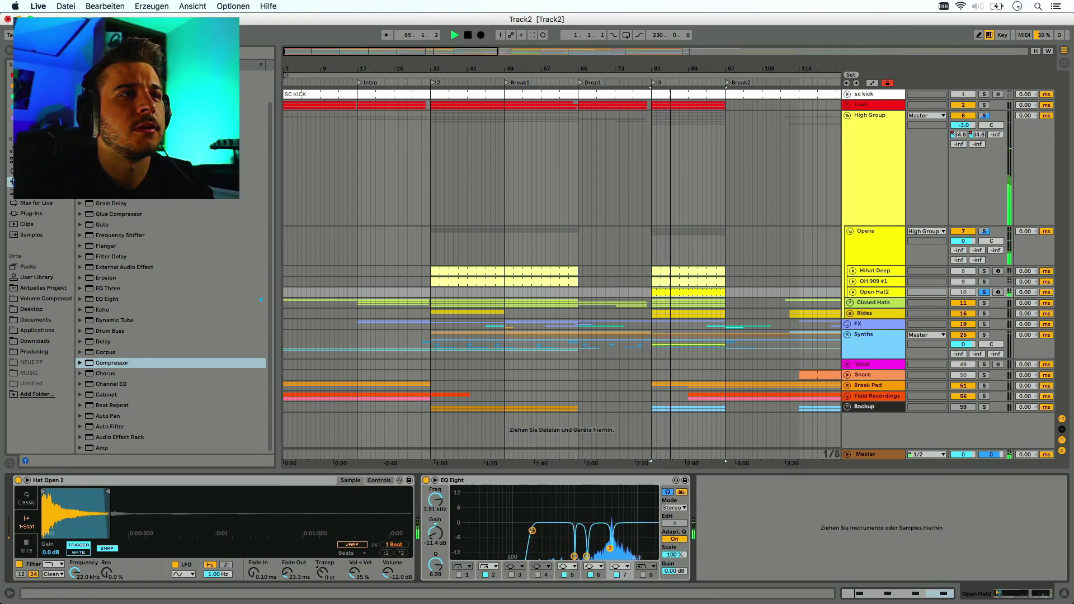
{"action": "left_click", "coordinate": [587, 557]}
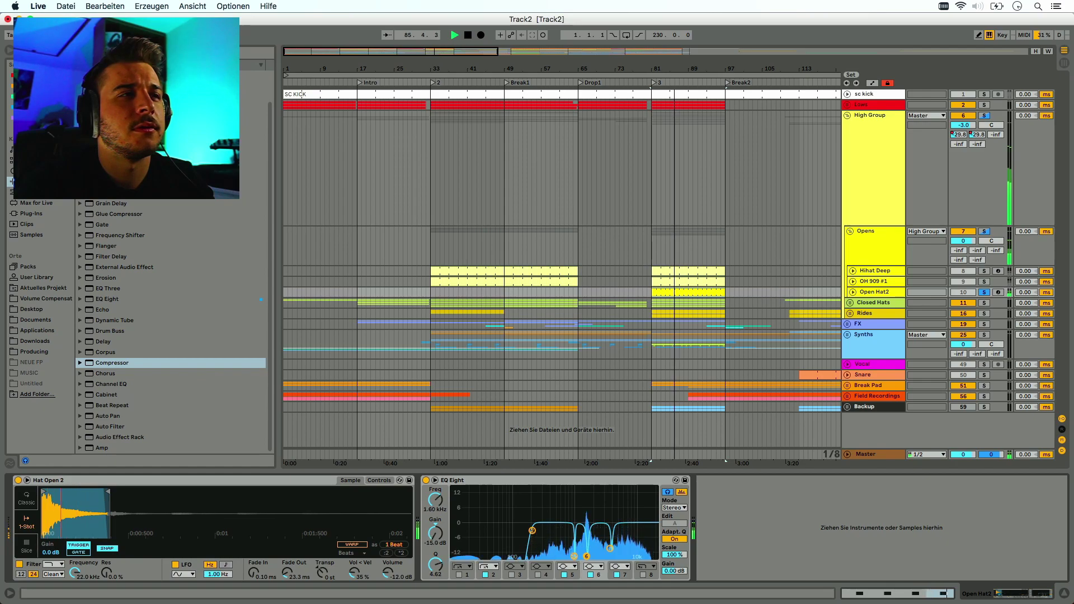
{"action": "left_click", "coordinate": [575, 556]}
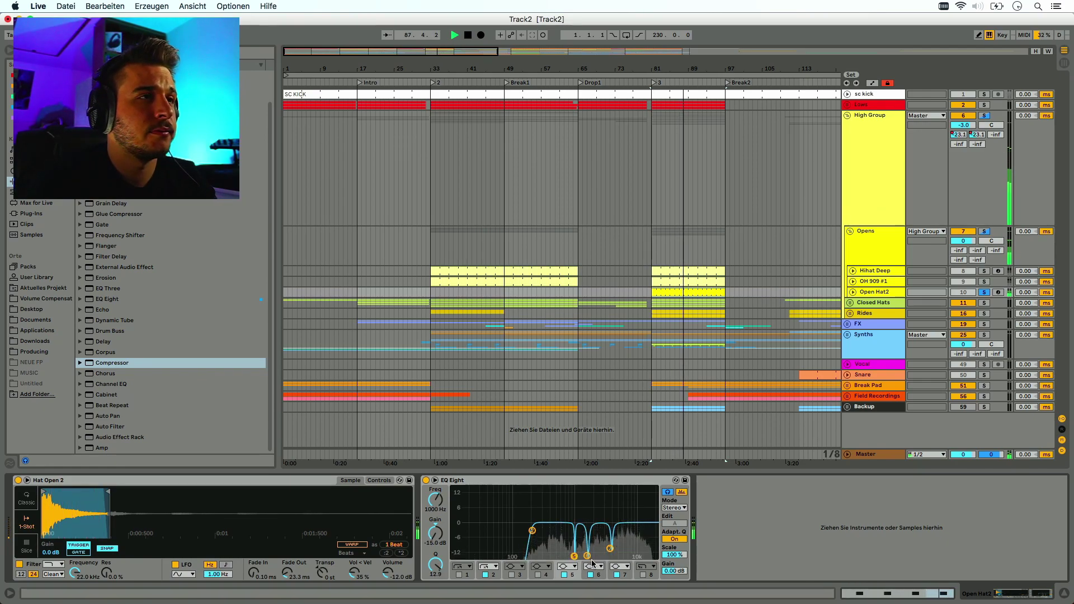
{"action": "left_click", "coordinate": [426, 481]}
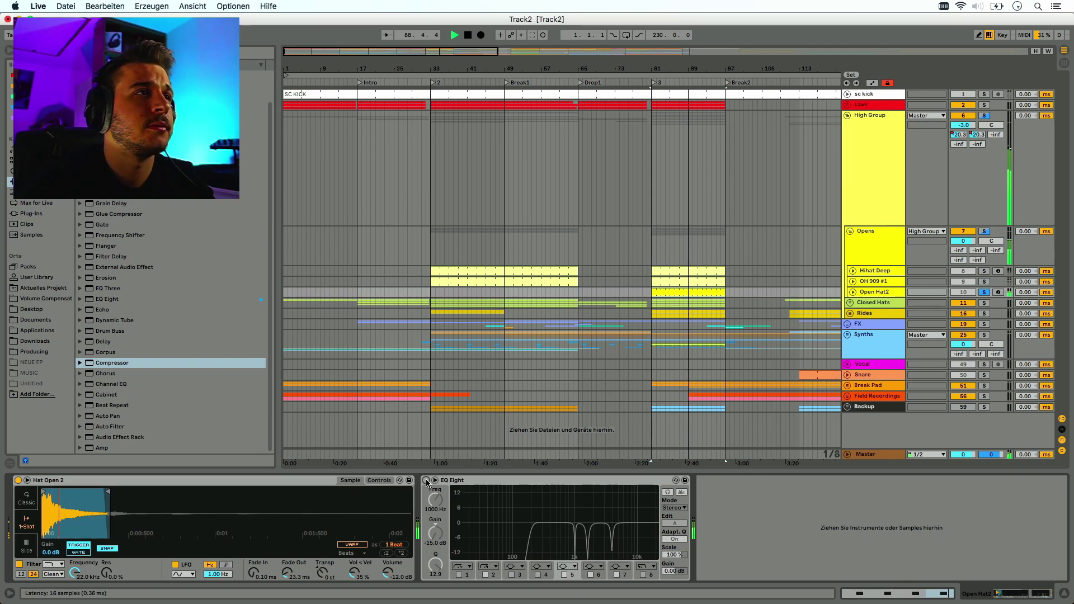
{"action": "key", "text": "0"}
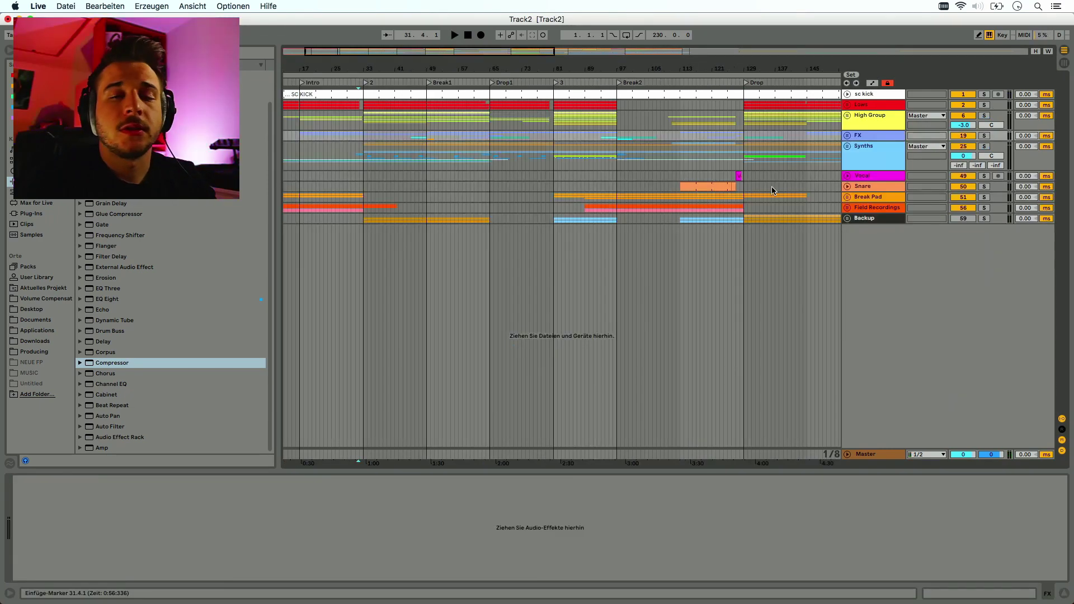
Unfold the FX group and audition the Crash to 16th track in solo from Intro
{"action": "left_click", "coordinate": [848, 136]}
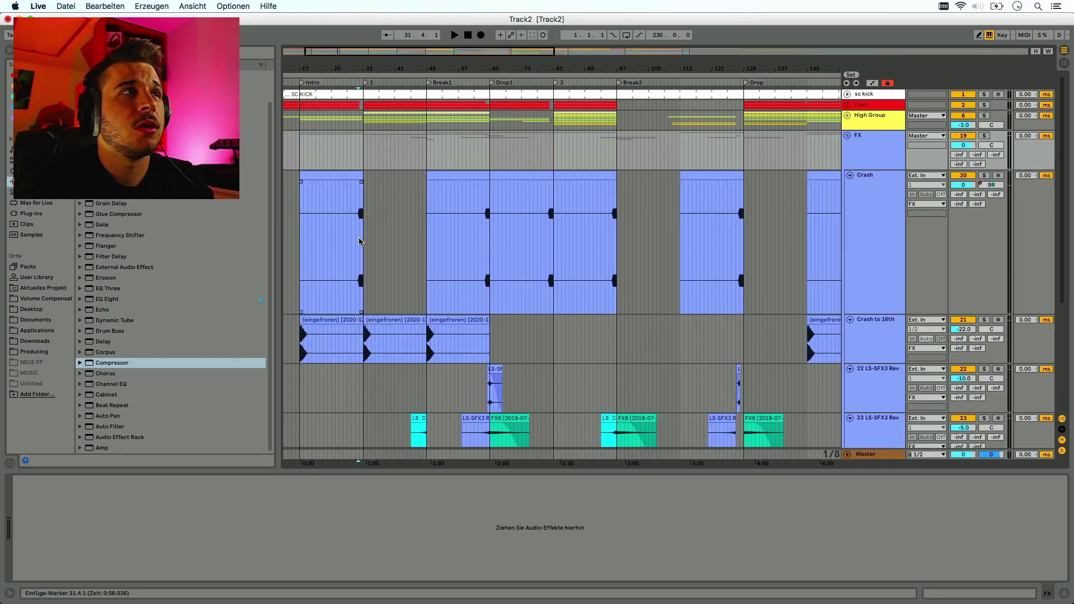
{"action": "left_click", "coordinate": [322, 342]}
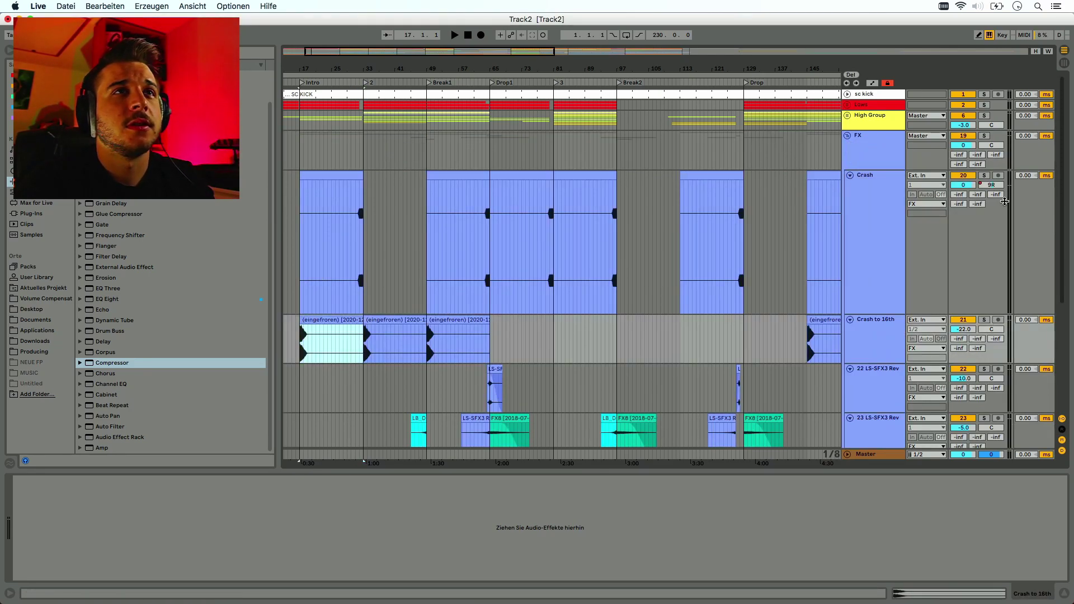
{"action": "left_click", "coordinate": [984, 175]}
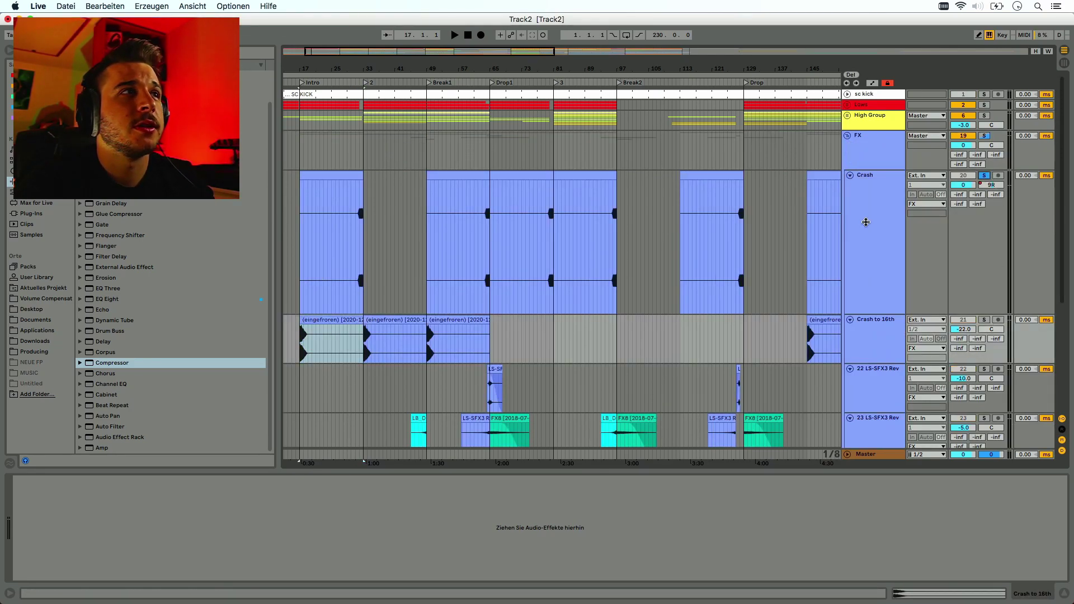
{"action": "left_click", "coordinate": [984, 321]}
{"action": "key", "text": "space"}
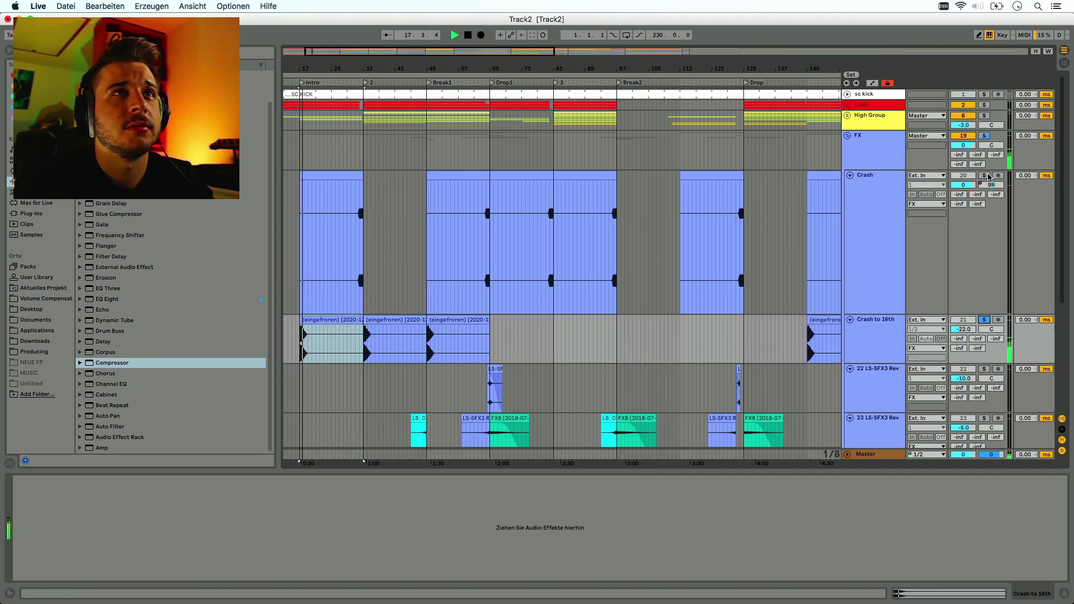
Display the Crash track's Reverb, audition the track in solo from just before section 2, and fold it
{"action": "left_click", "coordinate": [918, 168]}
{"action": "key", "text": "space"}
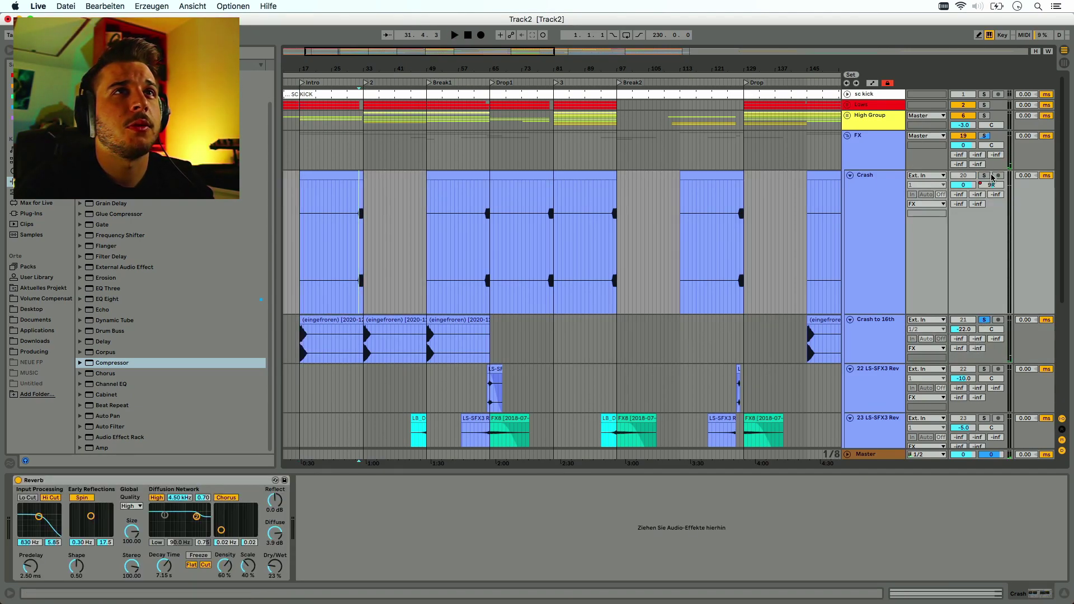
{"action": "key", "text": "space"}
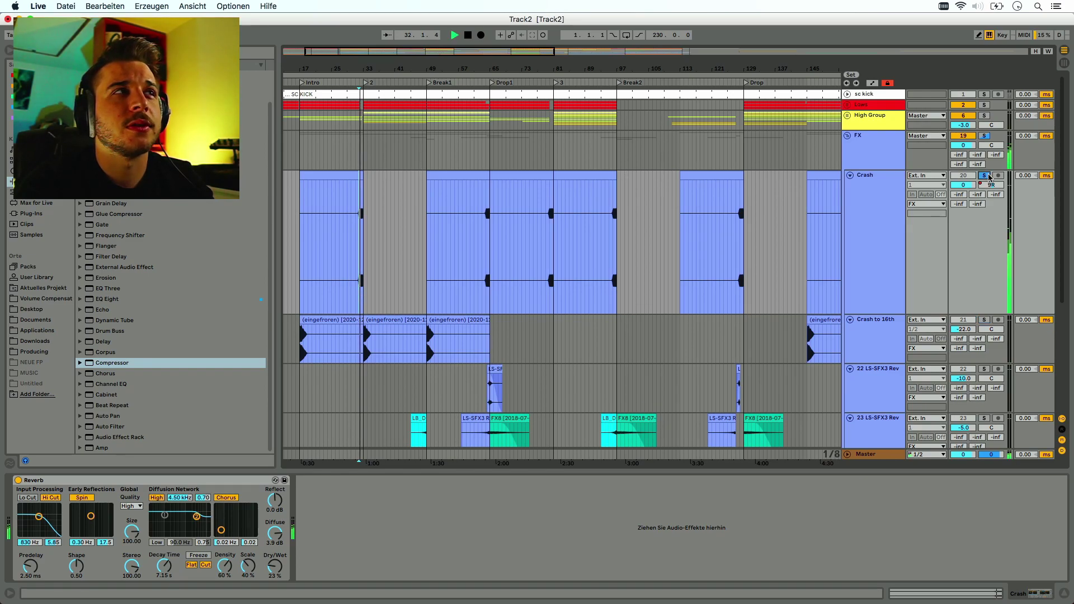
{"action": "key", "text": "space"}
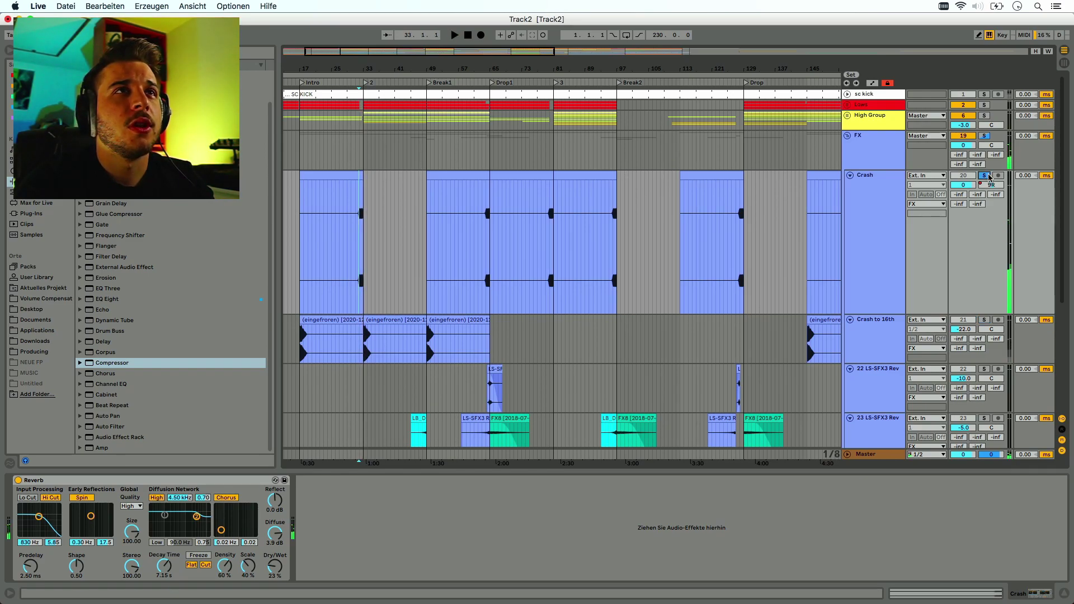
{"action": "left_click", "coordinate": [851, 175]}
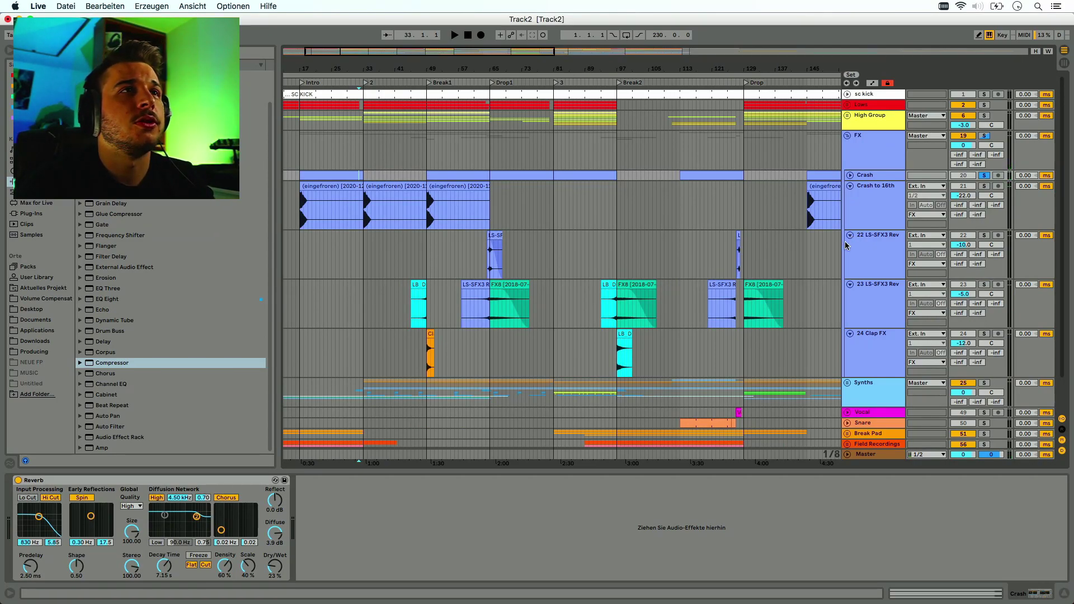
Audition the 23 LS-SFX3 Rev track in solo around Drop1, including the end of its reverse clip
{"action": "left_click", "coordinate": [509, 299]}
{"action": "left_click", "coordinate": [985, 285]}
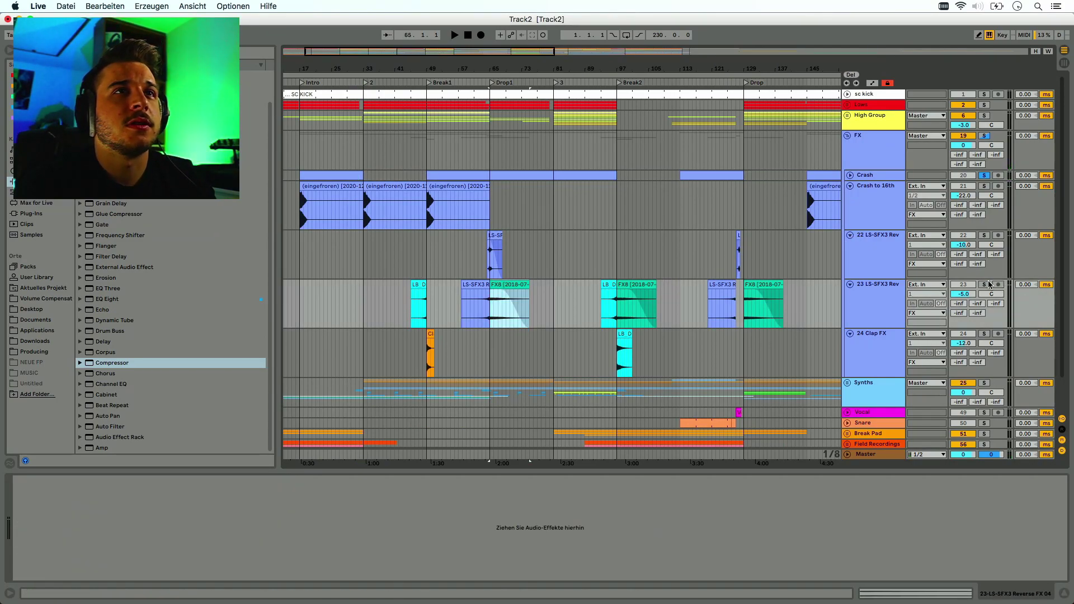
{"action": "key", "text": "space"}
{"action": "left_click", "coordinate": [484, 305]}
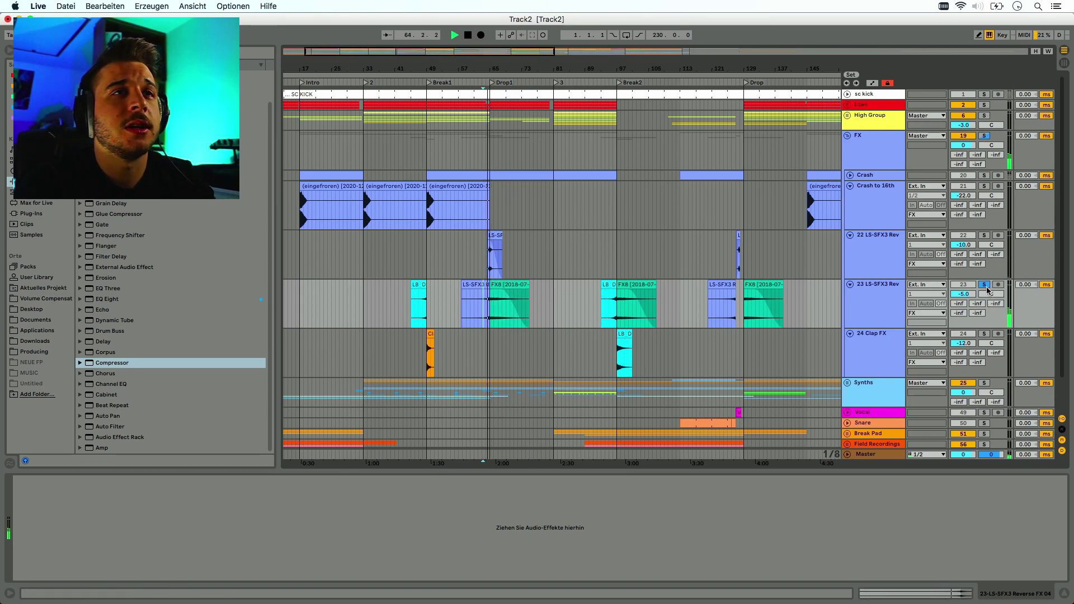
{"action": "key", "text": "space"}
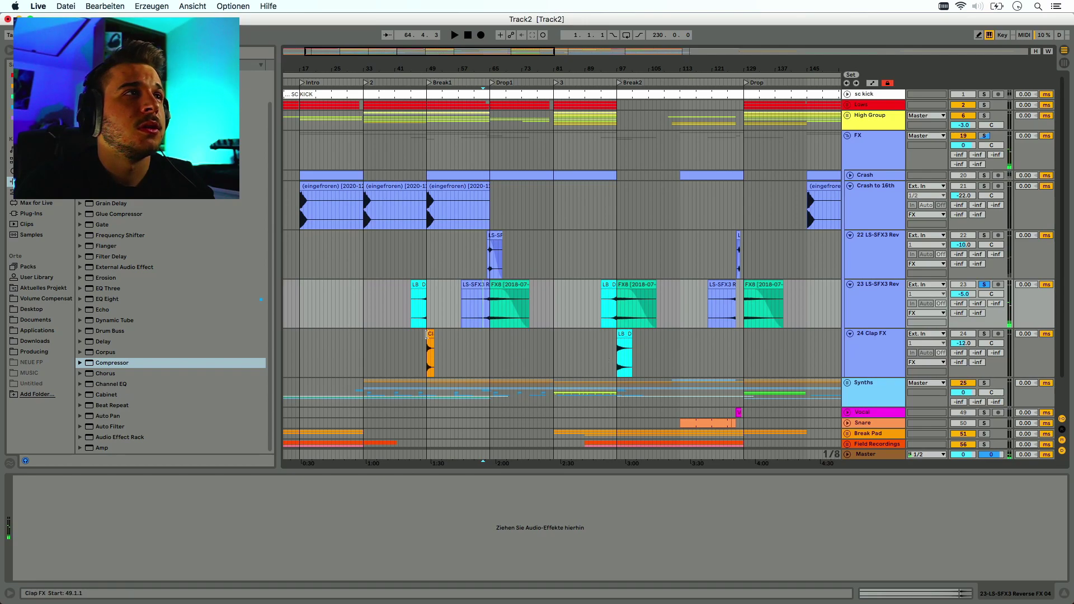
Audition the Clap FX track with its Delay in solo at Break1, end the solo and fold the FX group
{"action": "left_click", "coordinate": [863, 374]}
{"action": "left_click", "coordinate": [985, 334]}
{"action": "key", "text": "space"}
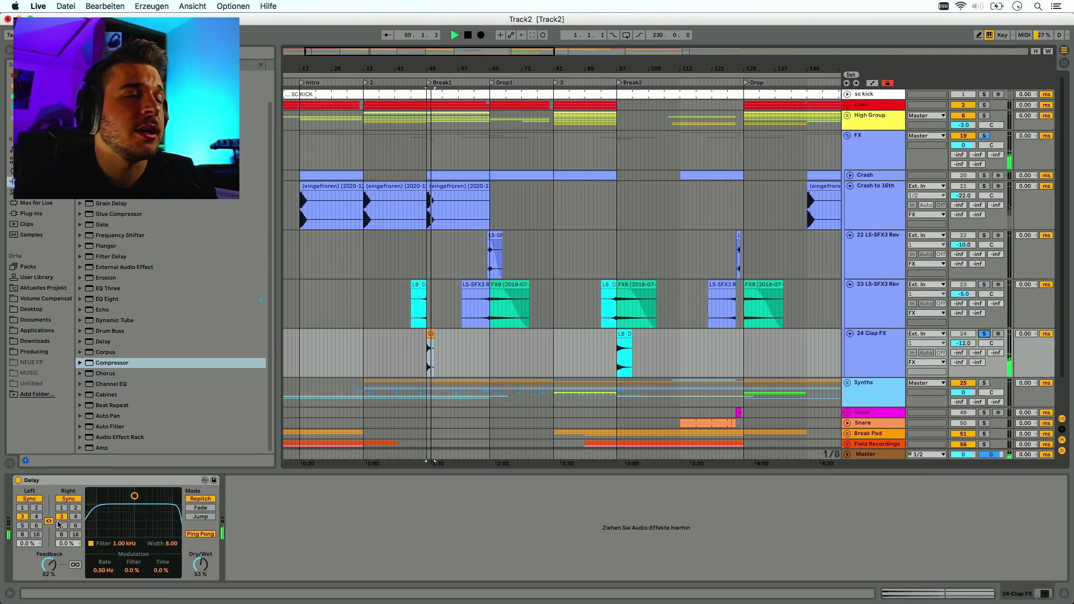
{"action": "key", "text": "space"}
{"action": "left_click", "coordinate": [986, 335]}
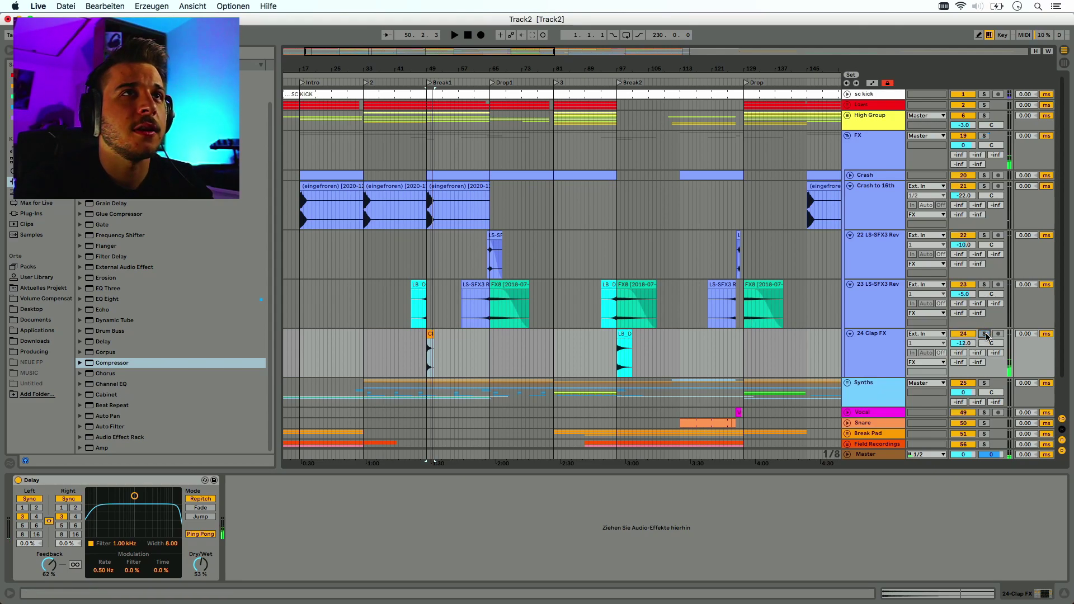
{"action": "left_click", "coordinate": [848, 135]}
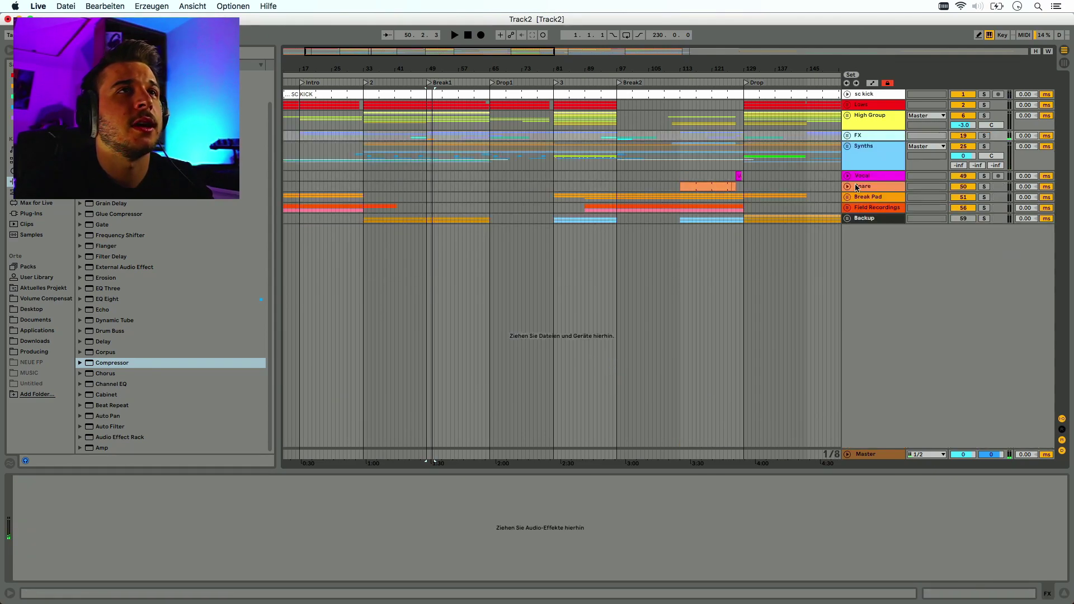
Mute the tracks from Vocal through Field Recordings and play the arrangement from Break1
{"action": "left_click", "coordinate": [883, 179]}
{"action": "left_click", "coordinate": [880, 208], "text": "shift"}
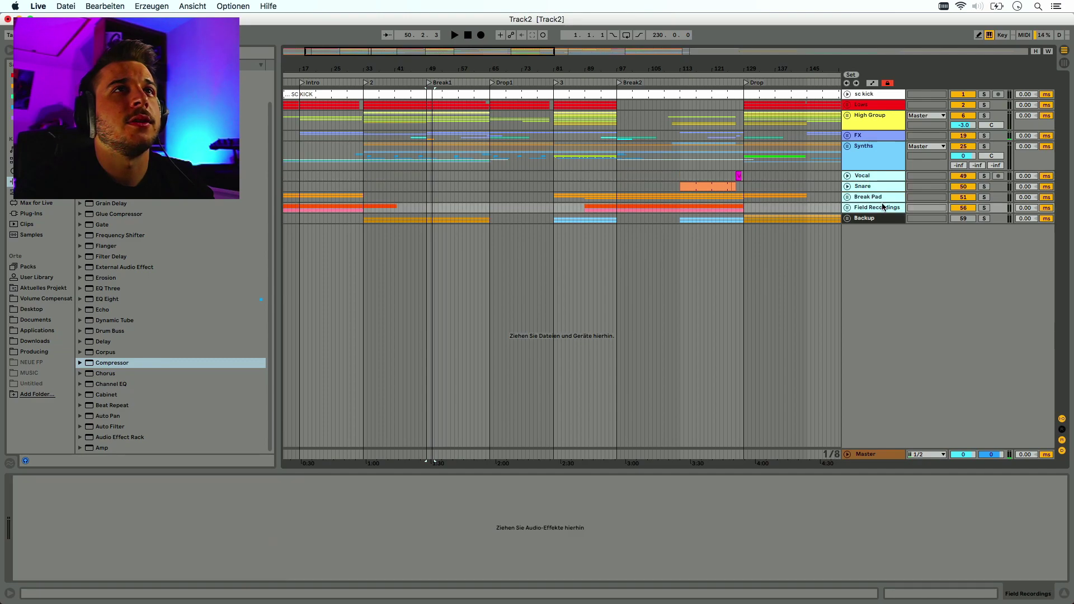
{"action": "left_click", "coordinate": [975, 176]}
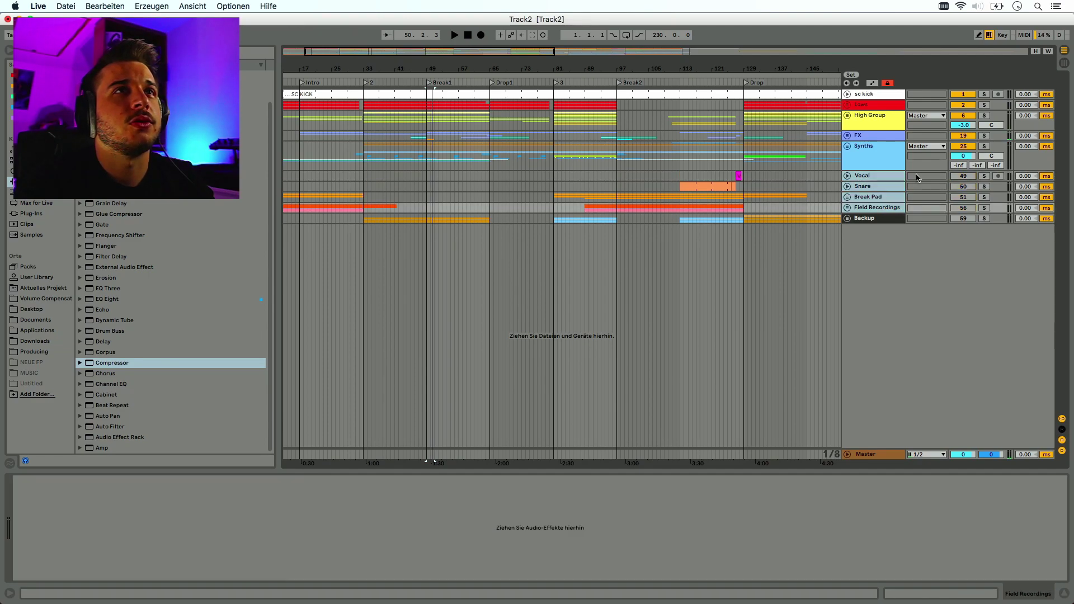
{"action": "left_click", "coordinate": [425, 121]}
{"action": "key", "text": "space"}
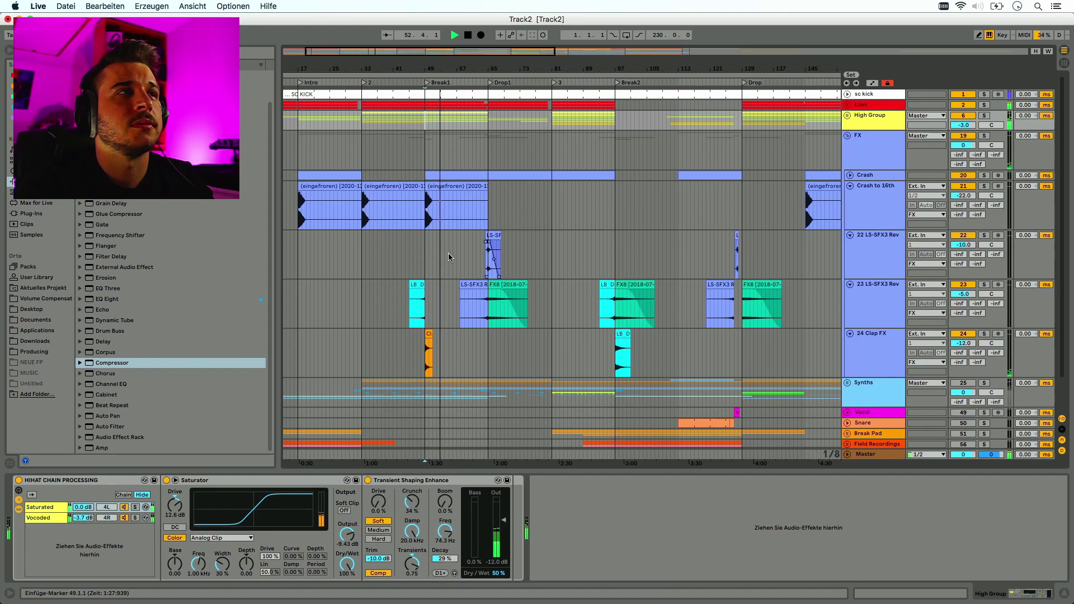
Play the arrangement from bar 63 just before Drop1, stop playback and fold the FX group
{"action": "left_click", "coordinate": [480, 305]}
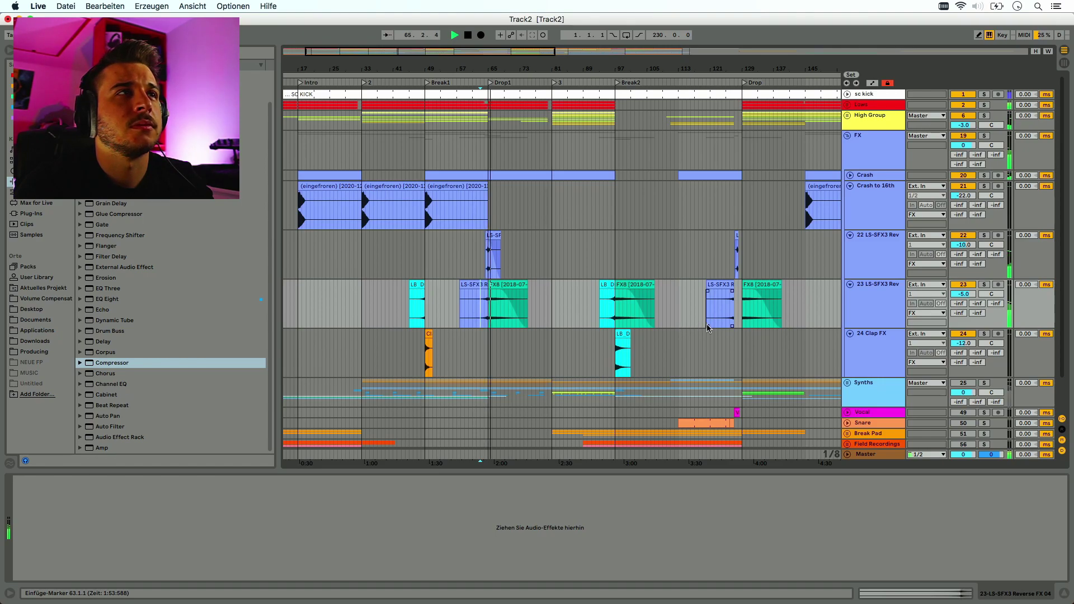
{"action": "key", "text": "space"}
{"action": "left_click", "coordinate": [848, 136]}
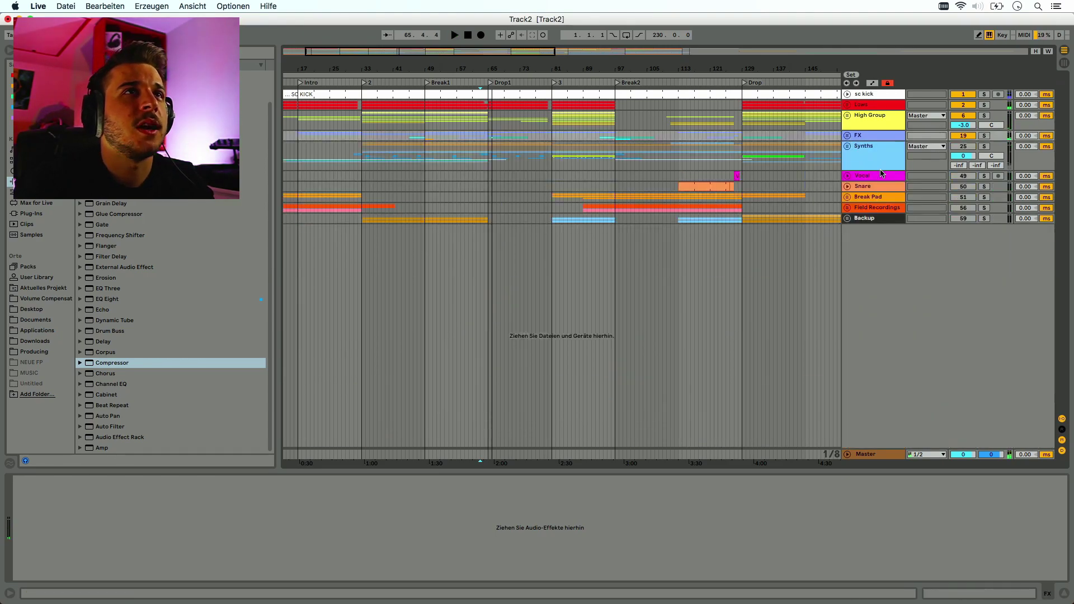
Unfold the Synths group down to the lead tracks and expand the main lead group inside the Lead Group
{"action": "left_click", "coordinate": [847, 146]}
{"action": "scroll", "coordinate": [664, 330], "scroll_direction": "down", "scroll_amount": 2}
{"action": "scroll", "coordinate": [664, 330], "scroll_direction": "down", "scroll_amount": 4}
{"action": "scroll", "coordinate": [663, 330], "scroll_direction": "down", "scroll_amount": 2}
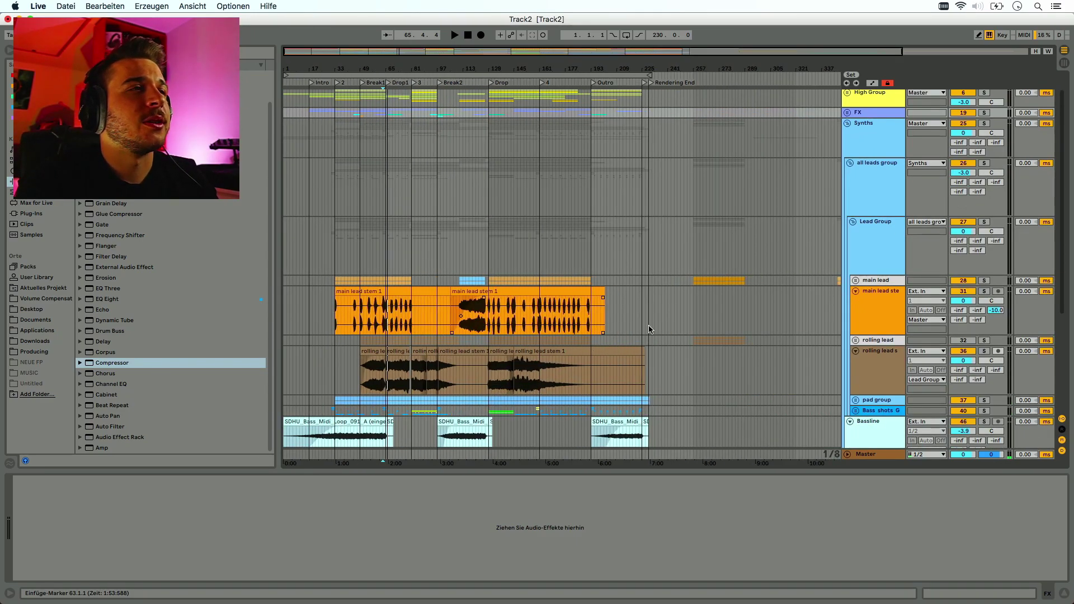
{"action": "left_click", "coordinate": [856, 280]}
{"action": "scroll", "coordinate": [856, 283], "scroll_direction": "down", "scroll_amount": 4}
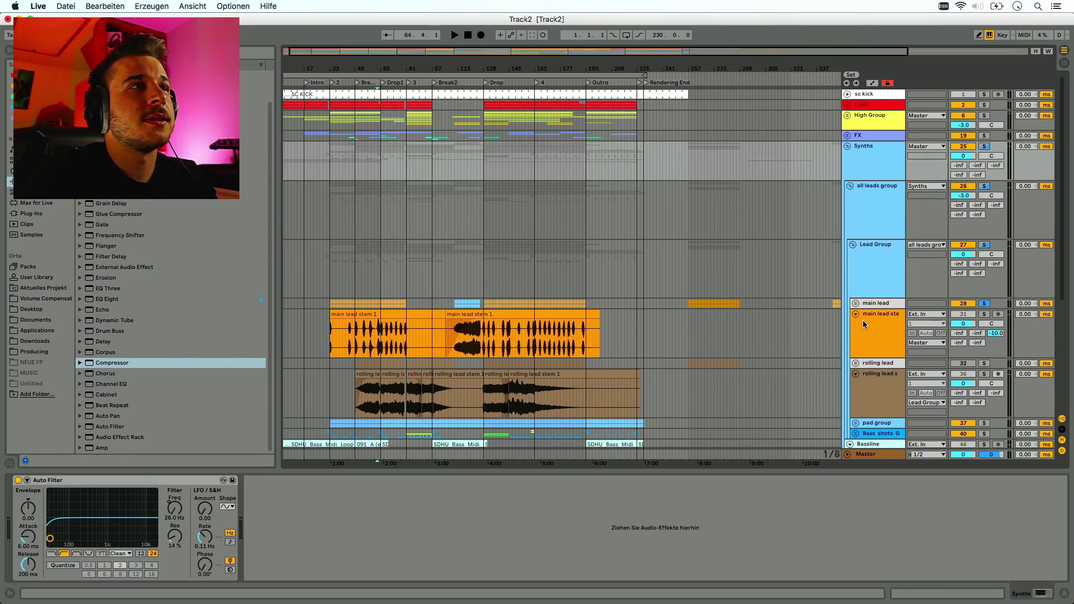
{"action": "scroll", "coordinate": [863, 322], "scroll_direction": "down", "scroll_amount": 2}
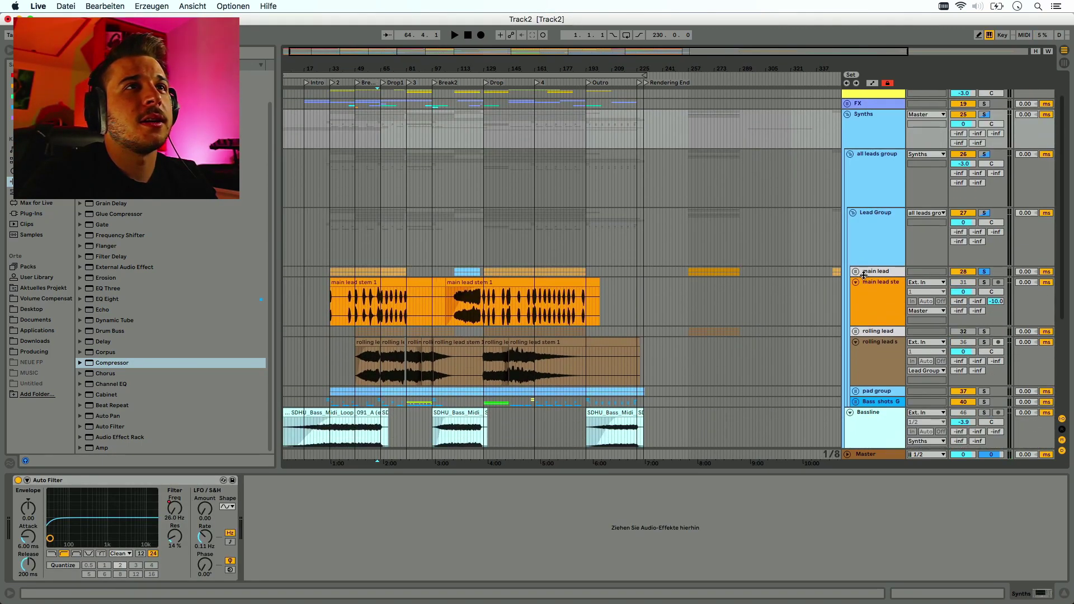
{"action": "left_click", "coordinate": [871, 289]}
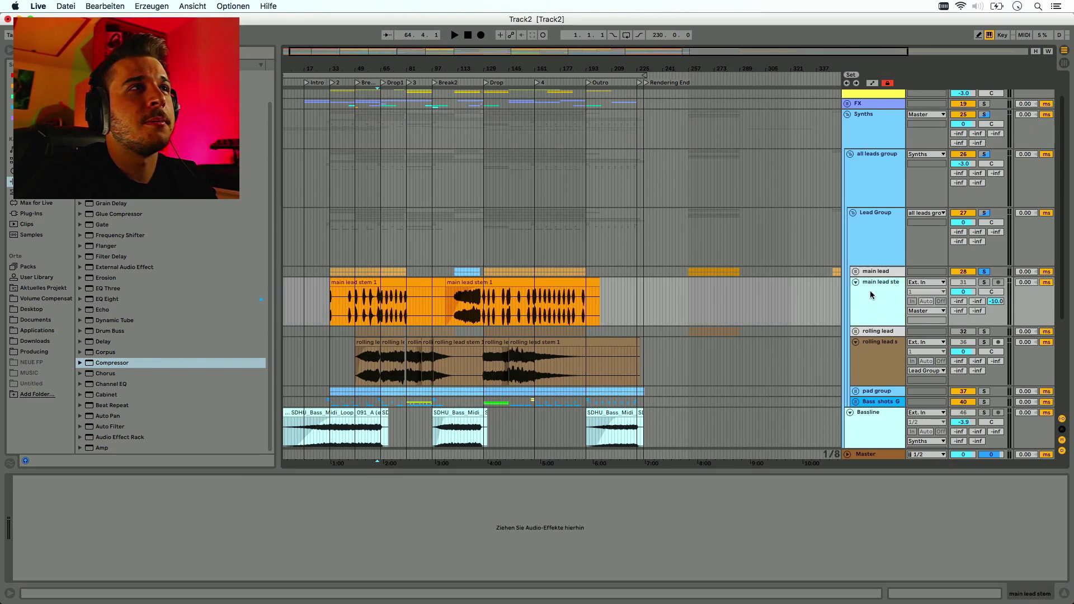
{"action": "left_click", "coordinate": [857, 272]}
{"action": "scroll", "coordinate": [855, 277], "scroll_direction": "down", "scroll_amount": 5}
Display the device chains of the lead melo track, the lead melo m track and the main lead stem track
{"action": "left_click", "coordinate": [519, 248]}
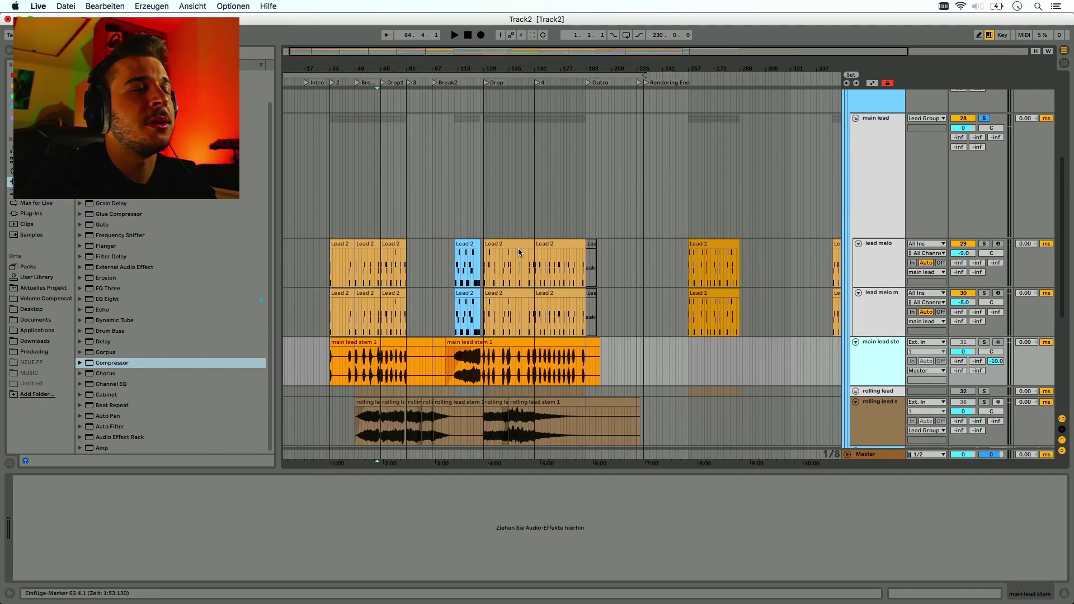
{"action": "left_click", "coordinate": [876, 258]}
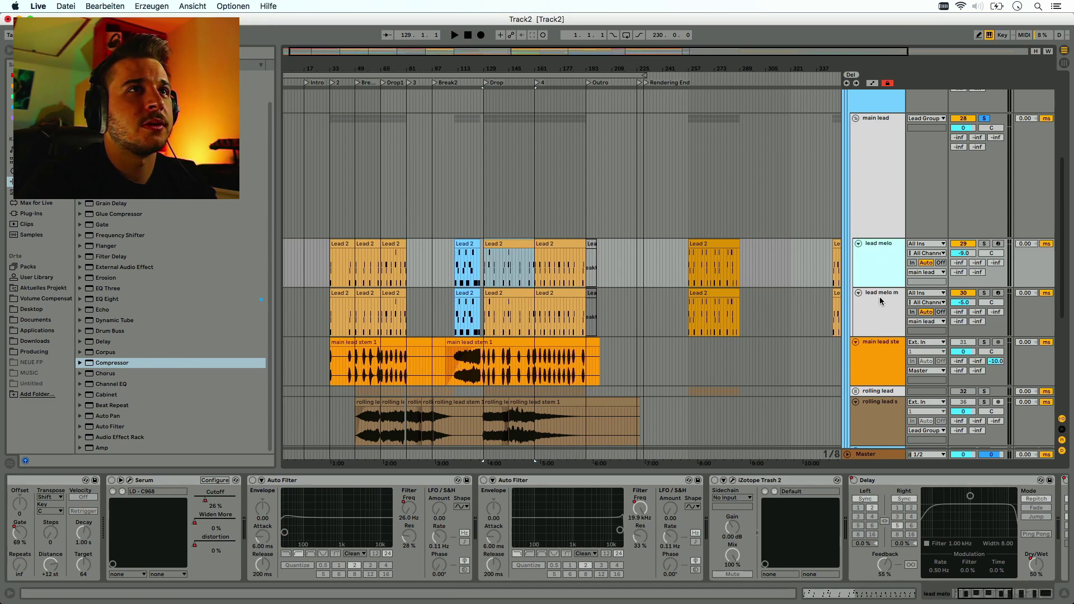
{"action": "left_click", "coordinate": [880, 301]}
{"action": "left_click", "coordinate": [878, 358]}
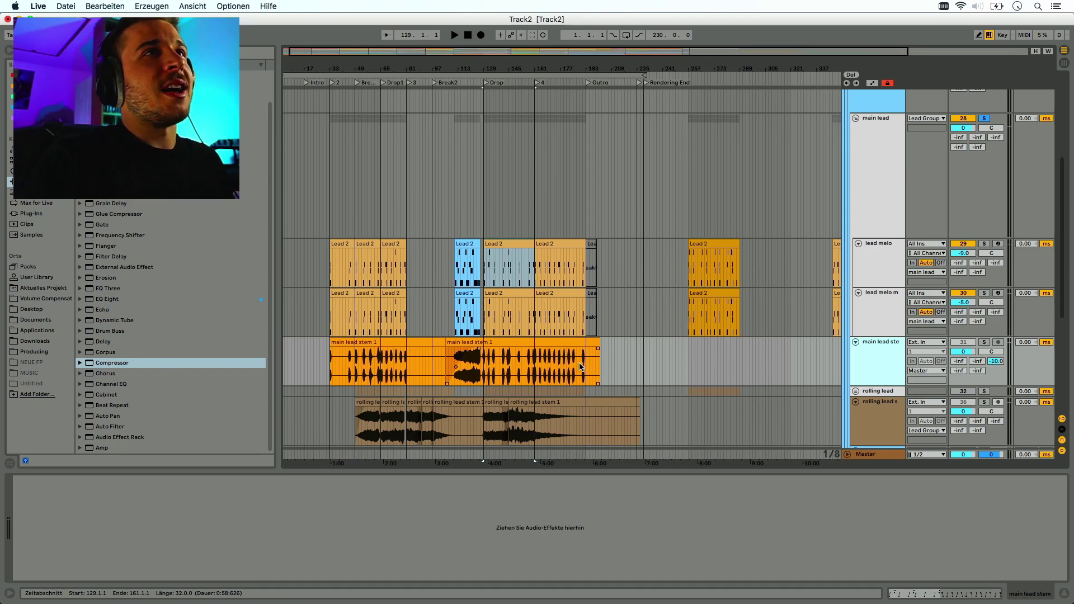
Audition the main lead stem track in solo from bar 53 in Break1
{"action": "left_click", "coordinate": [362, 365]}
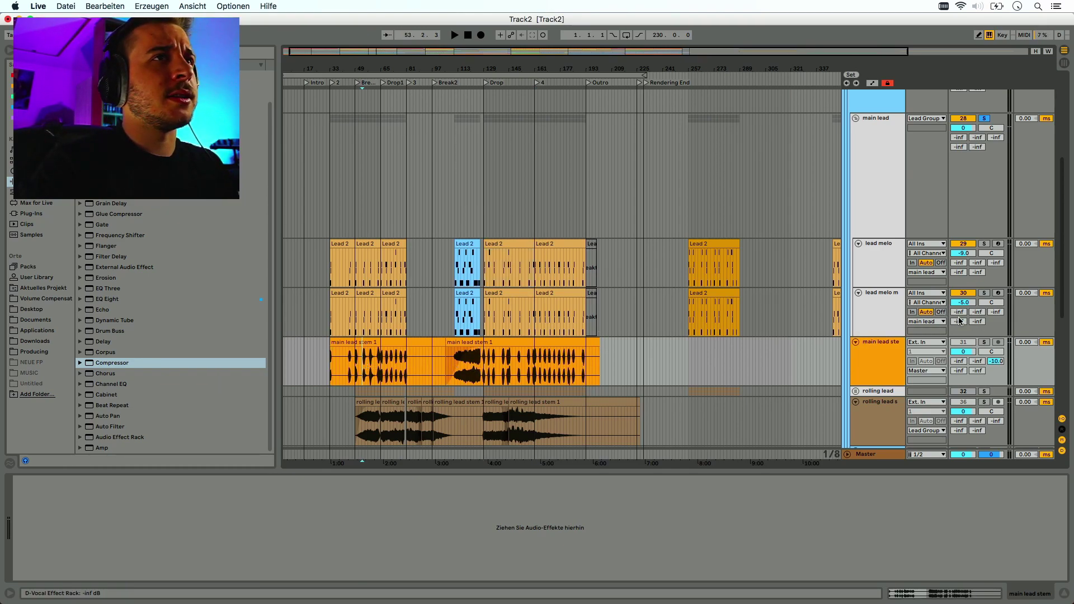
{"action": "left_click", "coordinate": [985, 343]}
{"action": "key", "text": "space"}
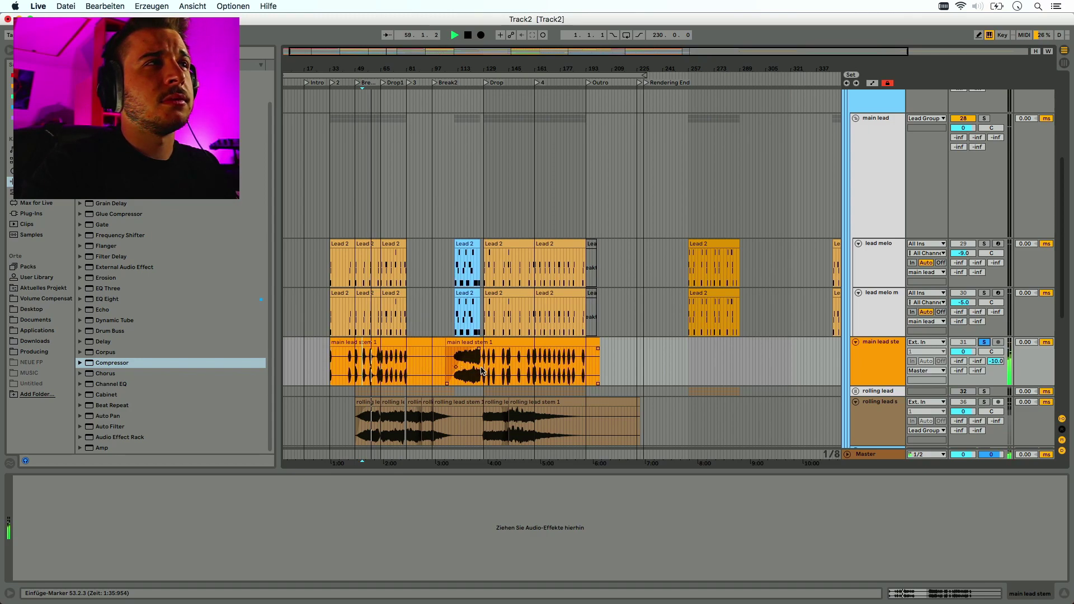
{"action": "key", "text": "space"}
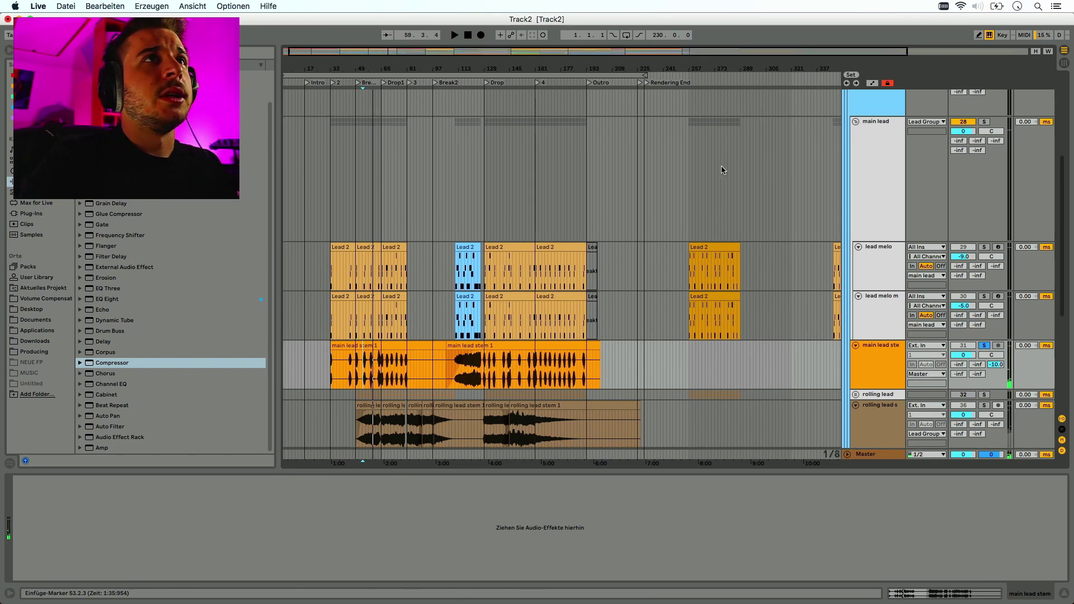
Fold the Synths group, unfold the Backup group with its two lead tracks, and display the Lead Drop lang track's devices
{"action": "scroll", "coordinate": [865, 196], "scroll_direction": "up", "scroll_amount": 5}
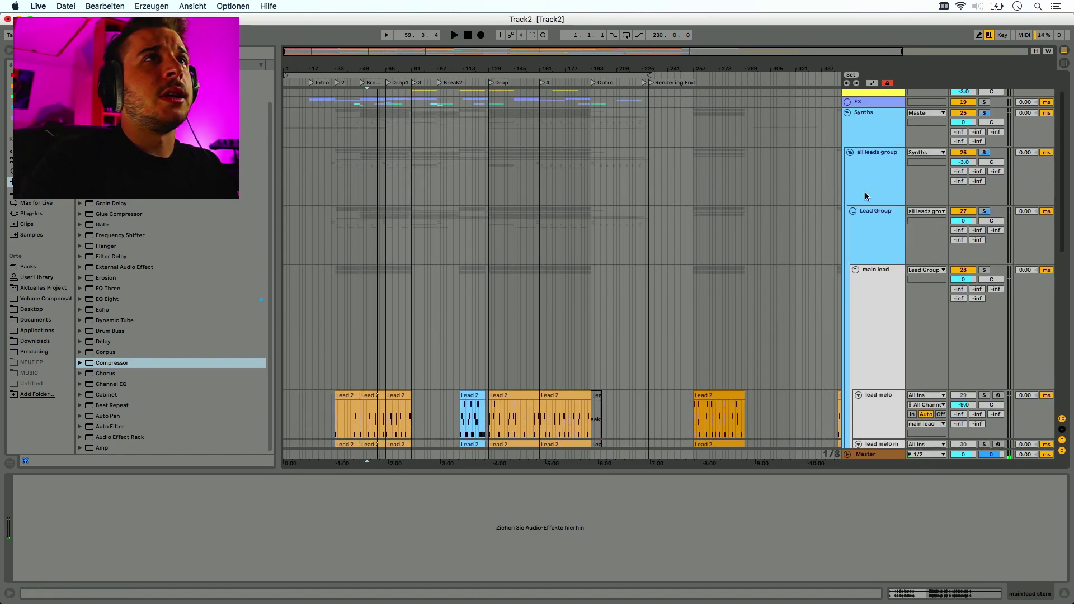
{"action": "left_click", "coordinate": [847, 113]}
{"action": "left_click", "coordinate": [848, 218]}
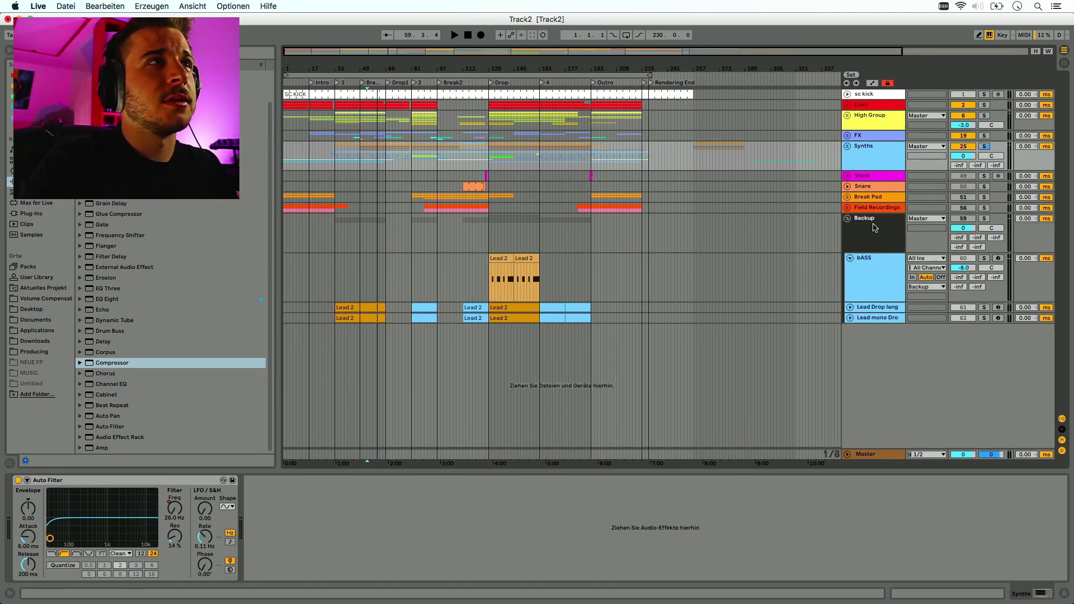
{"action": "left_click", "coordinate": [872, 233]}
{"action": "left_click", "coordinate": [849, 307]}
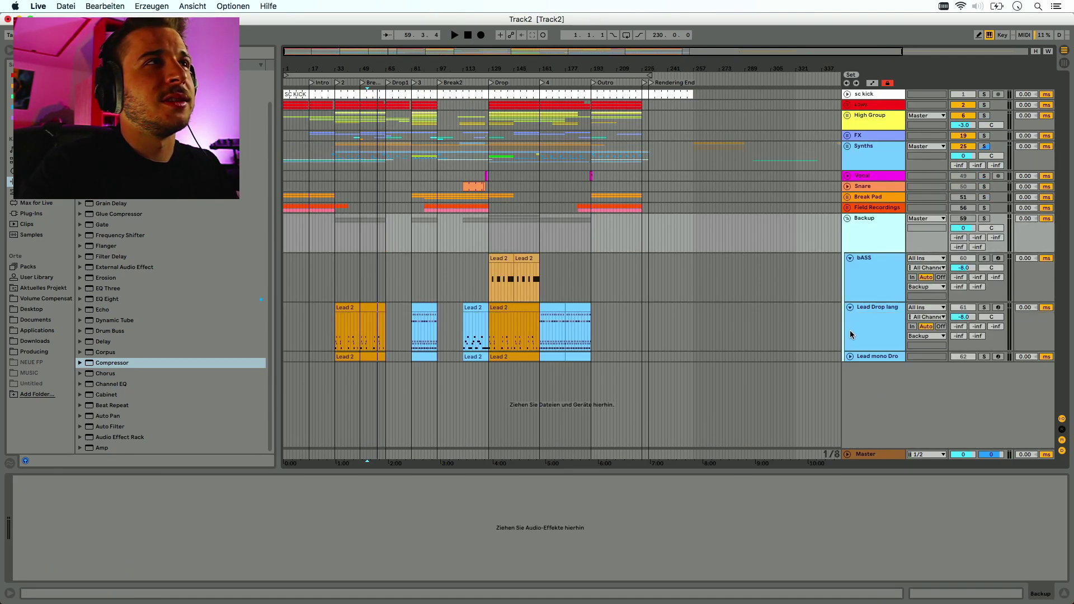
{"action": "left_click", "coordinate": [851, 357]}
{"action": "left_click", "coordinate": [865, 344]}
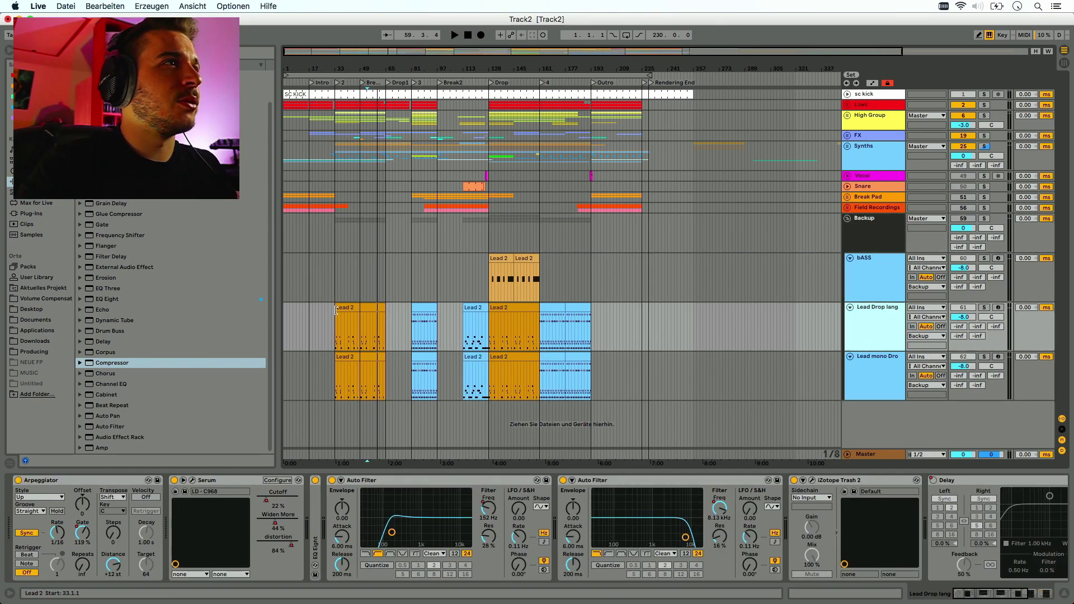
Audition the Lead Drop lang track in solo from section 2 with its Backup group switched on
{"action": "left_click", "coordinate": [369, 308]}
{"action": "left_click", "coordinate": [985, 308]}
{"action": "key", "text": "space"}
{"action": "left_click", "coordinate": [963, 260]}
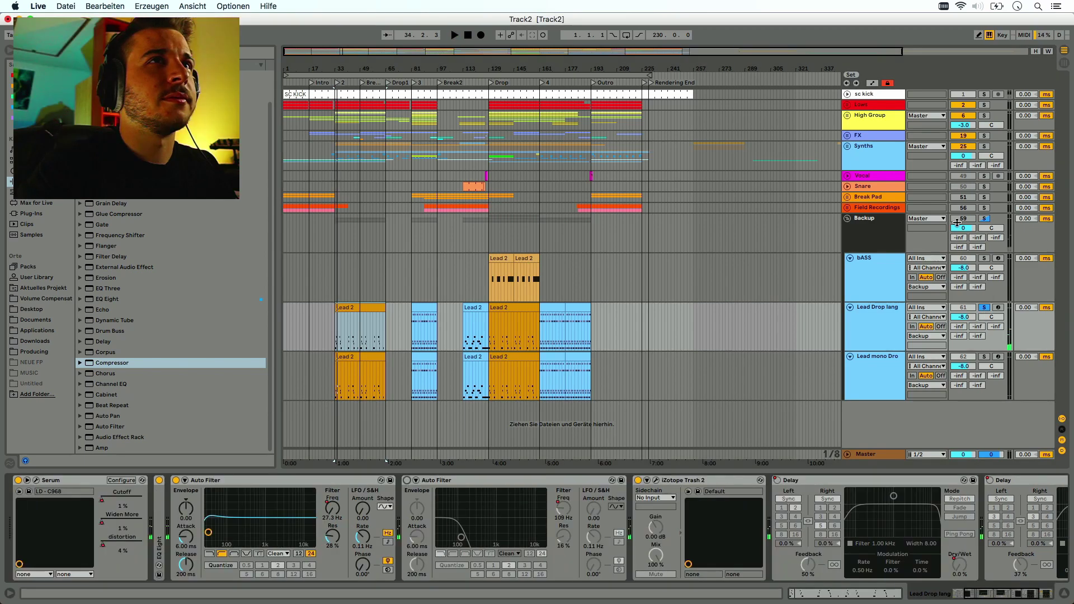
{"action": "left_click", "coordinate": [958, 220]}
{"action": "key", "text": "space"}
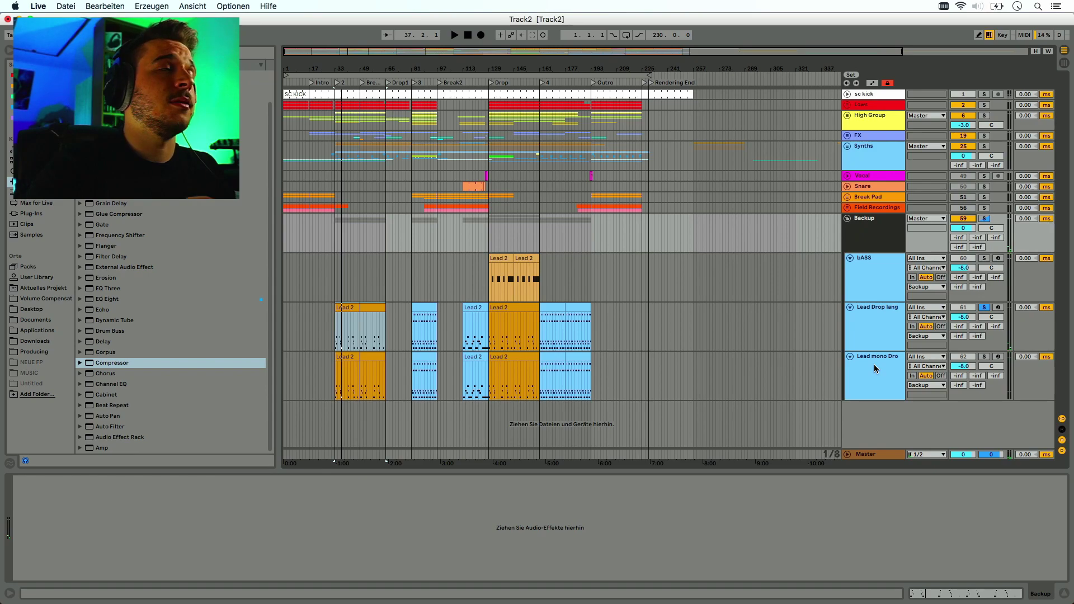
Audition the Lead Drop lang clips at section 3 and just before the Drop, and end the solo
{"action": "left_click", "coordinate": [424, 327]}
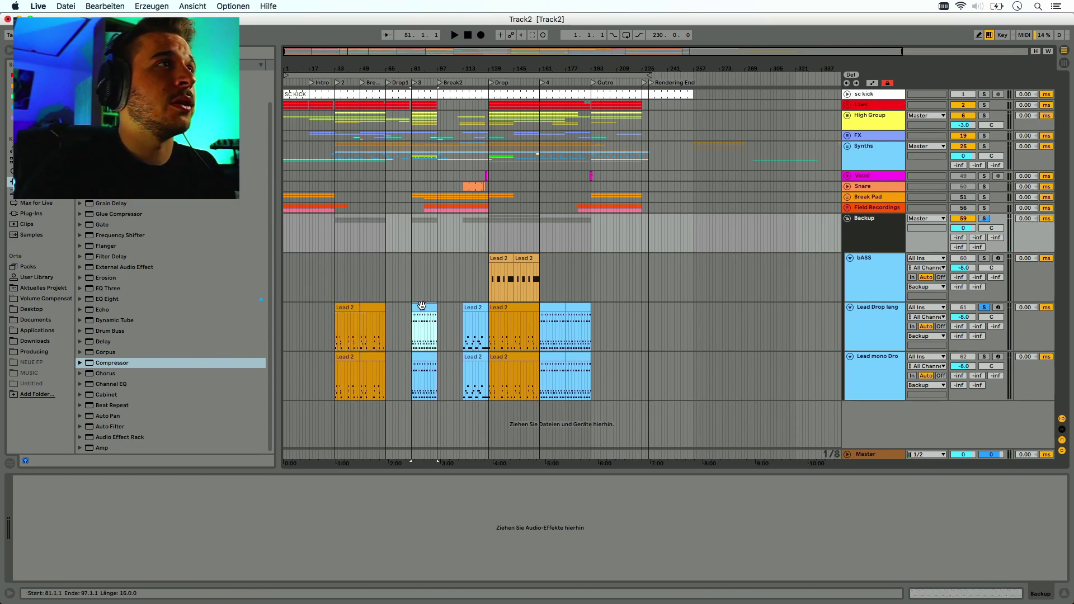
{"action": "key", "text": "space"}
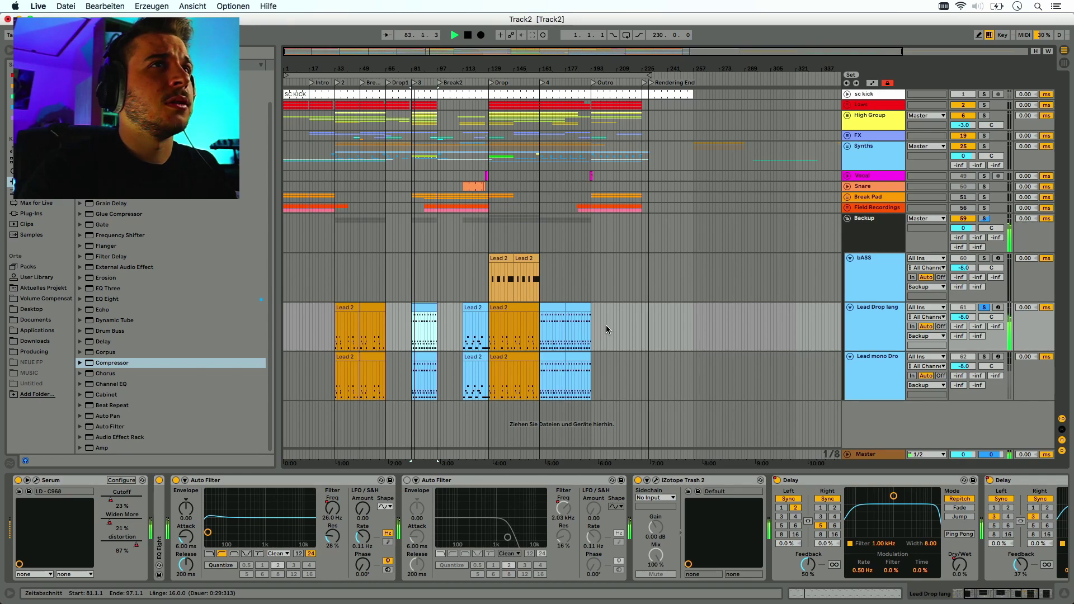
{"action": "left_click", "coordinate": [476, 308]}
{"action": "key", "text": "space"}
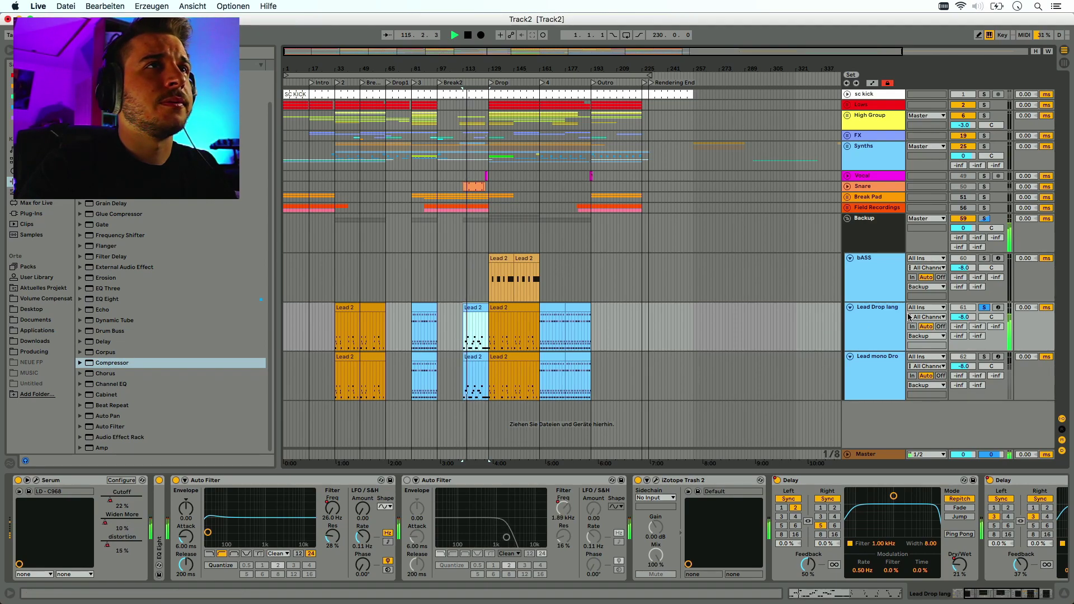
{"action": "key", "text": "space"}
{"action": "left_click", "coordinate": [986, 310]}
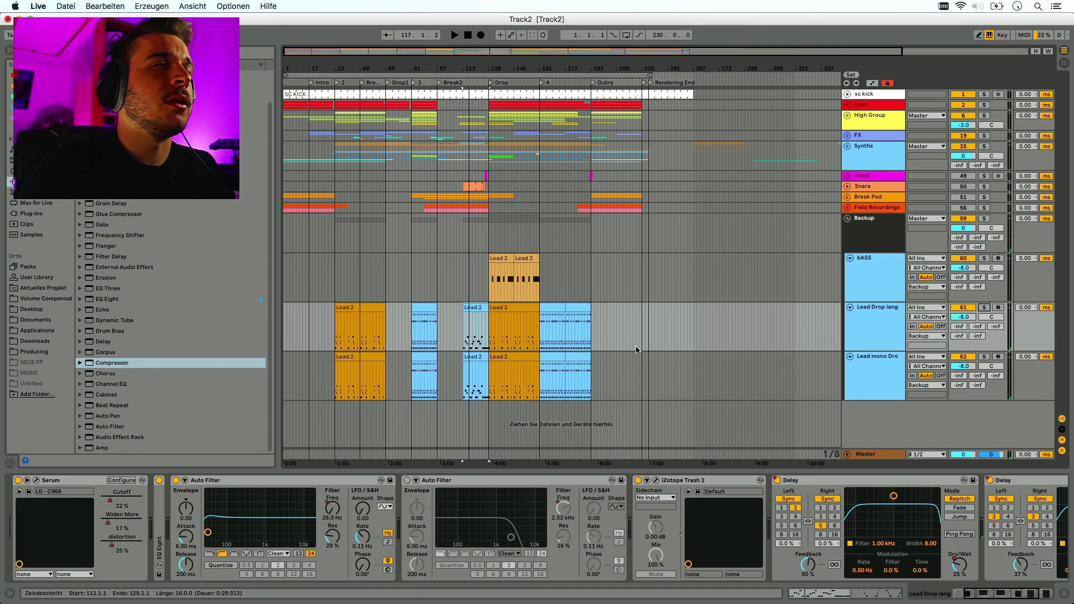
Fold the Lead Drop lang and Lead mono Dro tracks and collapse the Backup group
{"action": "left_click", "coordinate": [849, 307]}
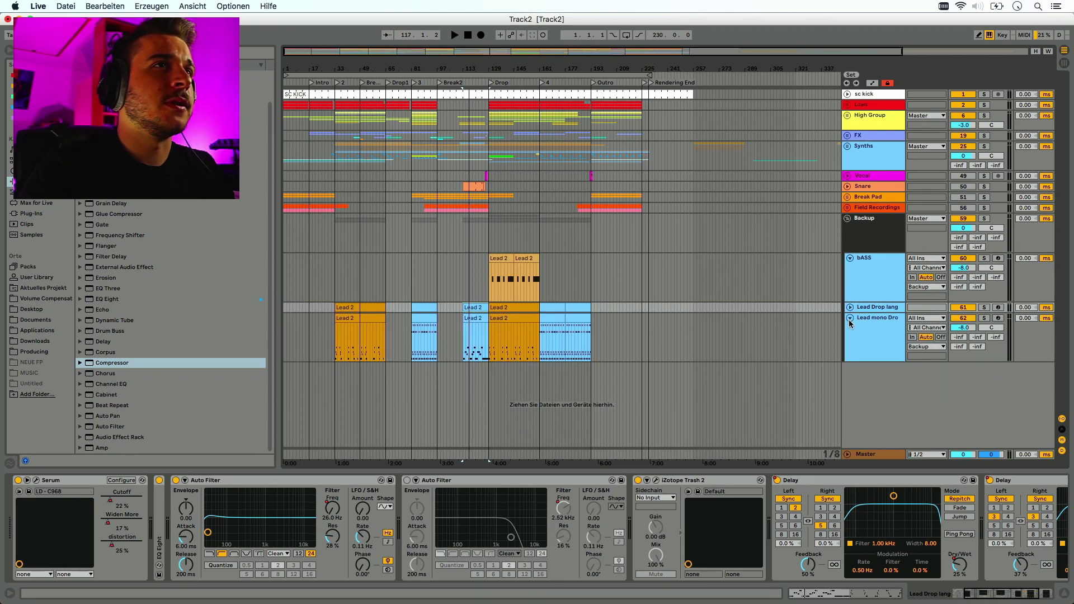
{"action": "left_click", "coordinate": [849, 318]}
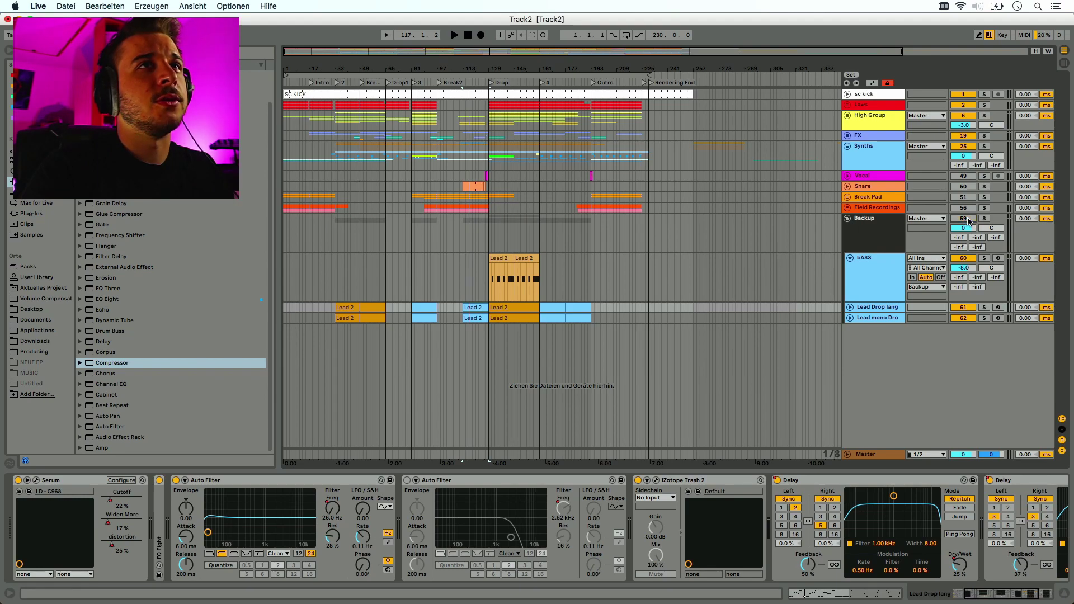
{"action": "left_click", "coordinate": [847, 219]}
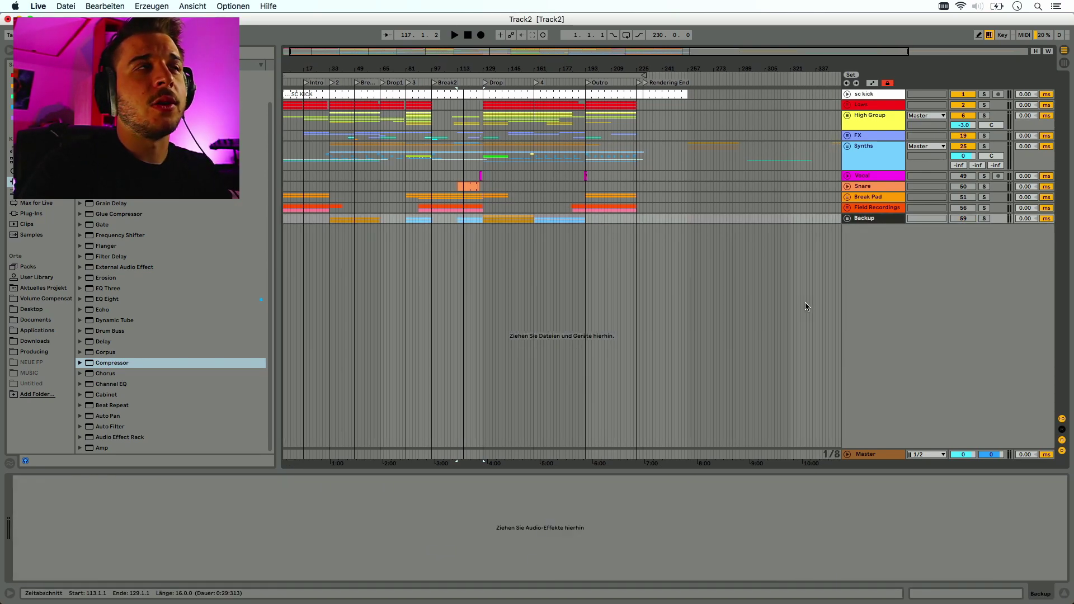
Unfold the Synths group and audition the main lead stem track in solo from bar 62 just before Drop1
{"action": "scroll", "coordinate": [461, 186], "scroll_direction": "down", "scroll_amount": 3}
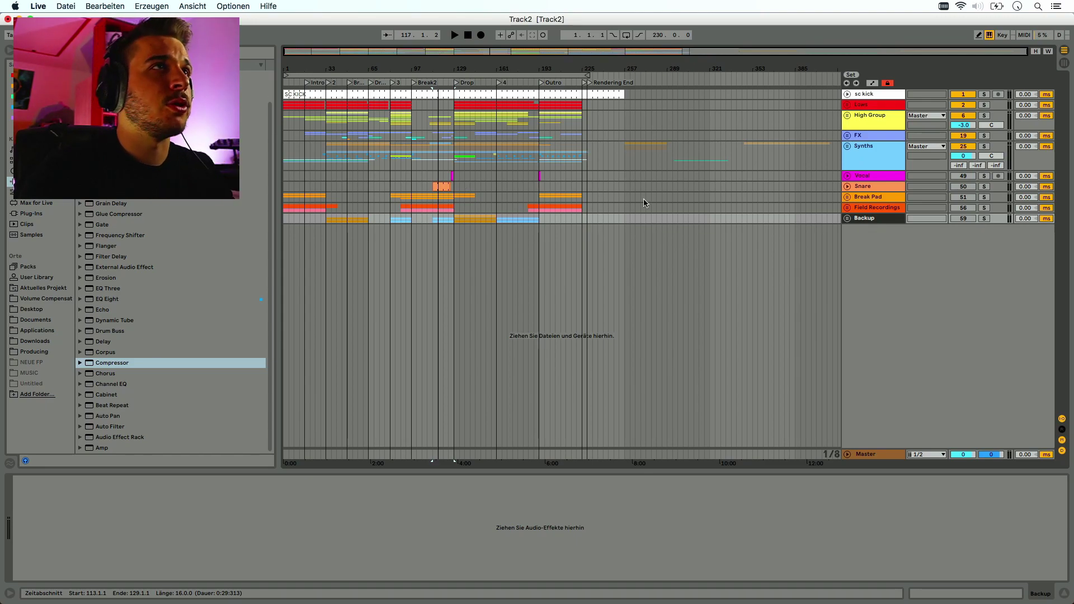
{"action": "left_click", "coordinate": [848, 147]}
{"action": "scroll", "coordinate": [908, 353], "scroll_direction": "down", "scroll_amount": 5}
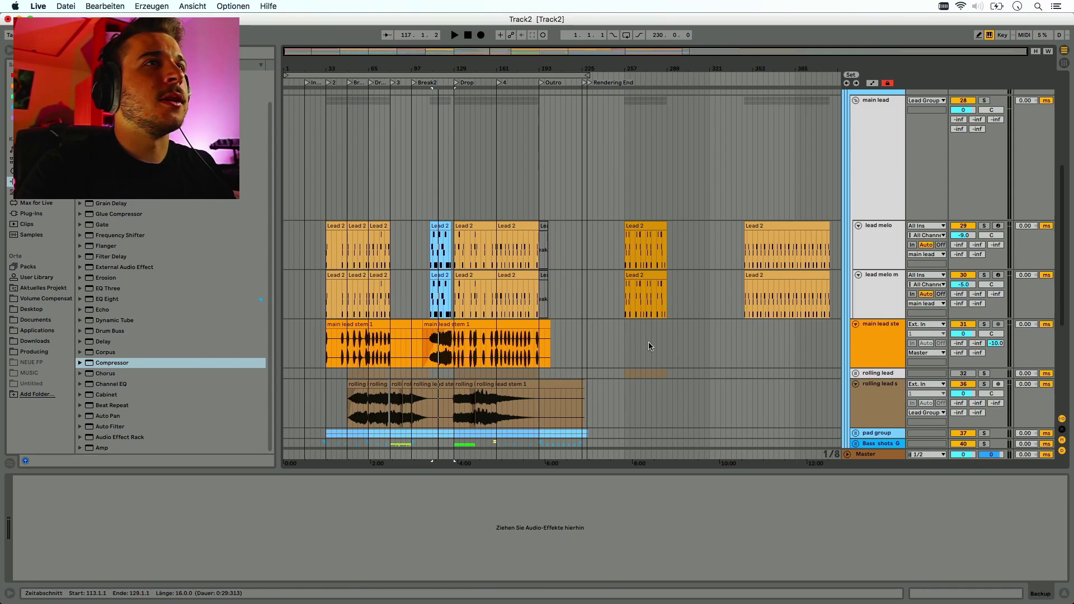
{"action": "left_click", "coordinate": [367, 350]}
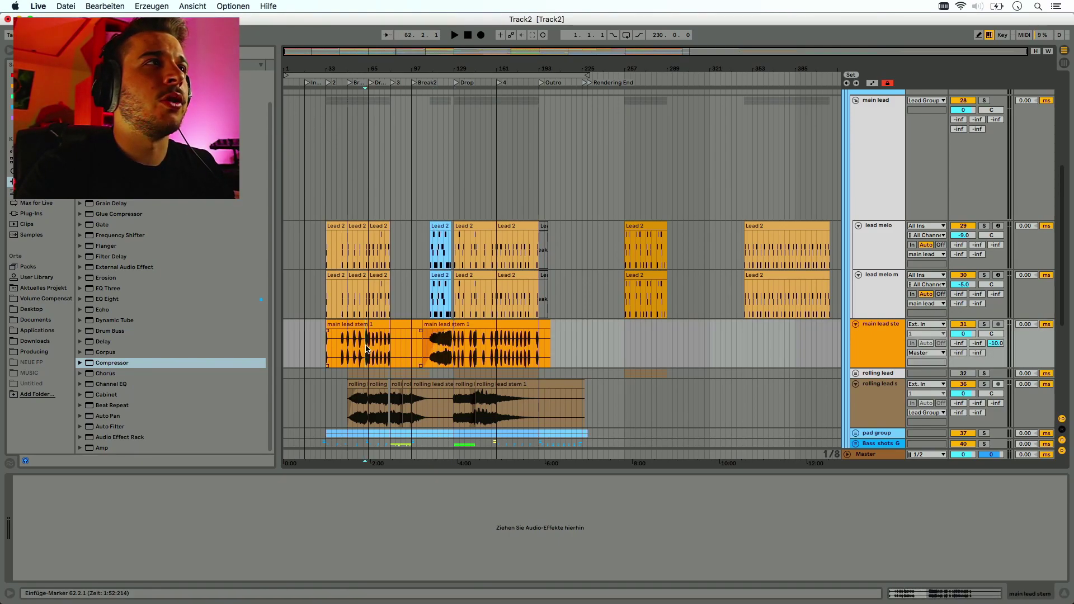
{"action": "left_click", "coordinate": [985, 325]}
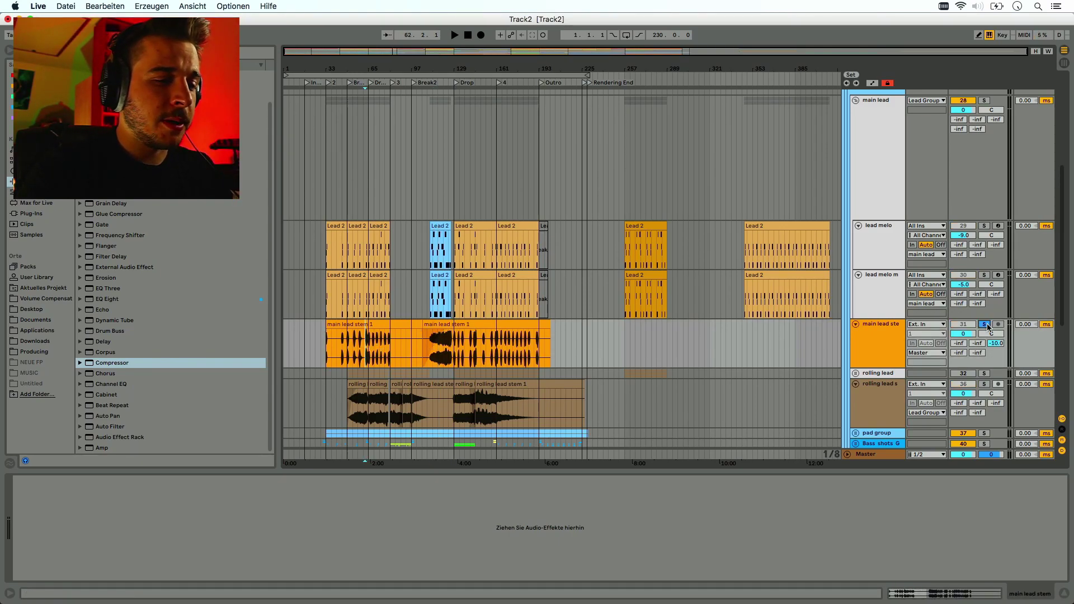
{"action": "key", "text": "space"}
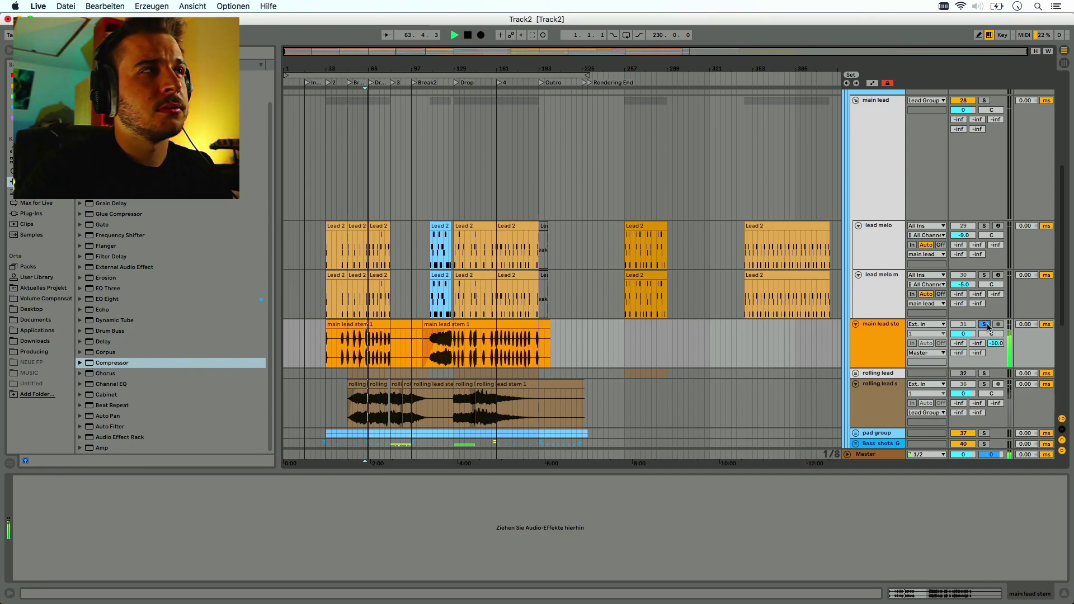
{"action": "key", "text": "space"}
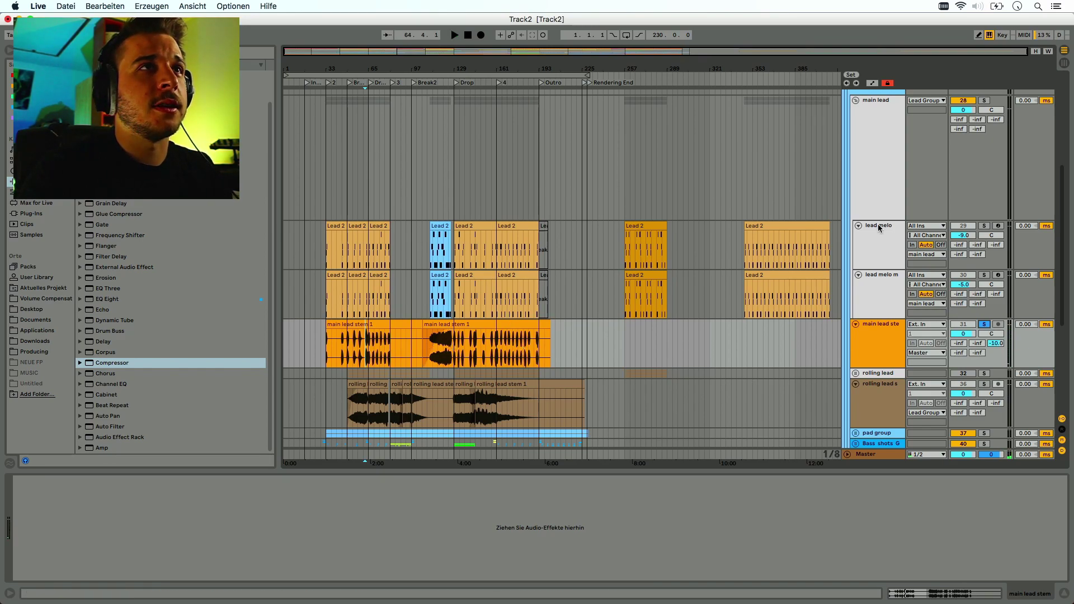
Inspect the lead melo track's device chain from Arpeggiator and Serum to EQ Eight, including the iZotope Trash 2 plug-in window
{"action": "left_click", "coordinate": [876, 249]}
{"action": "scroll", "coordinate": [845, 514], "scroll_direction": "right", "scroll_amount": 2}
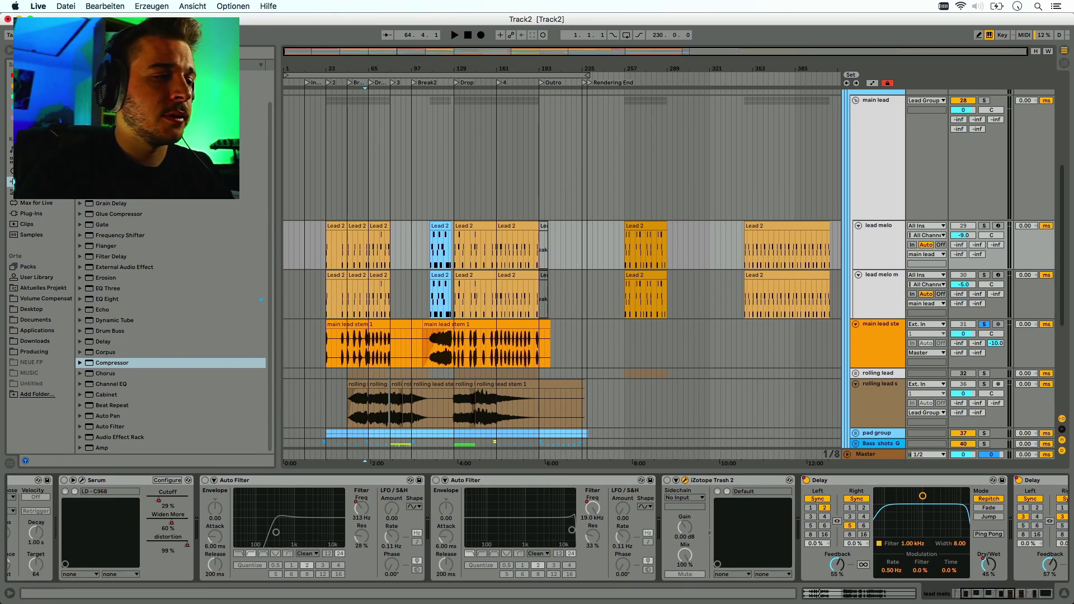
{"action": "left_click_drag", "start_coordinate": [556, 409], "coordinate": [566, 186]}
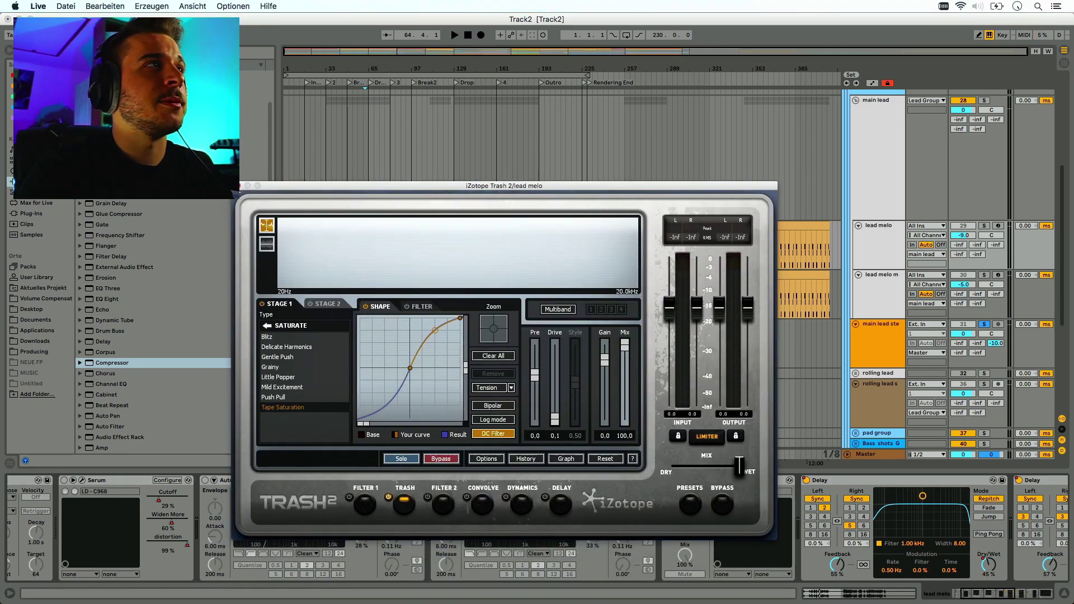
{"action": "left_click", "coordinate": [241, 187]}
{"action": "scroll", "coordinate": [823, 525], "scroll_direction": "right", "scroll_amount": 10}
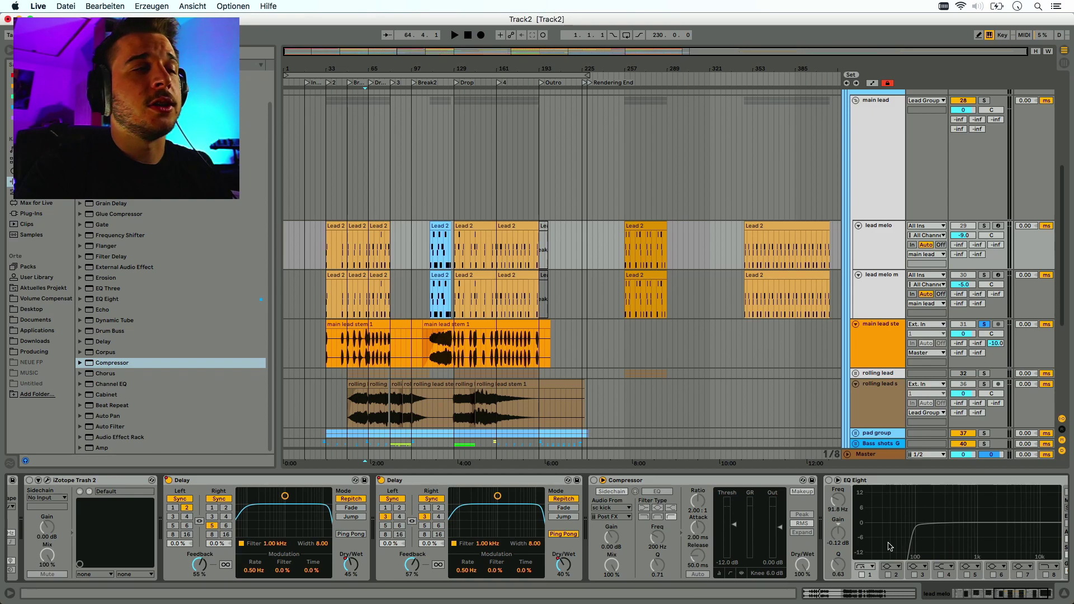
{"action": "scroll", "coordinate": [908, 550], "scroll_direction": "left", "scroll_amount": 10}
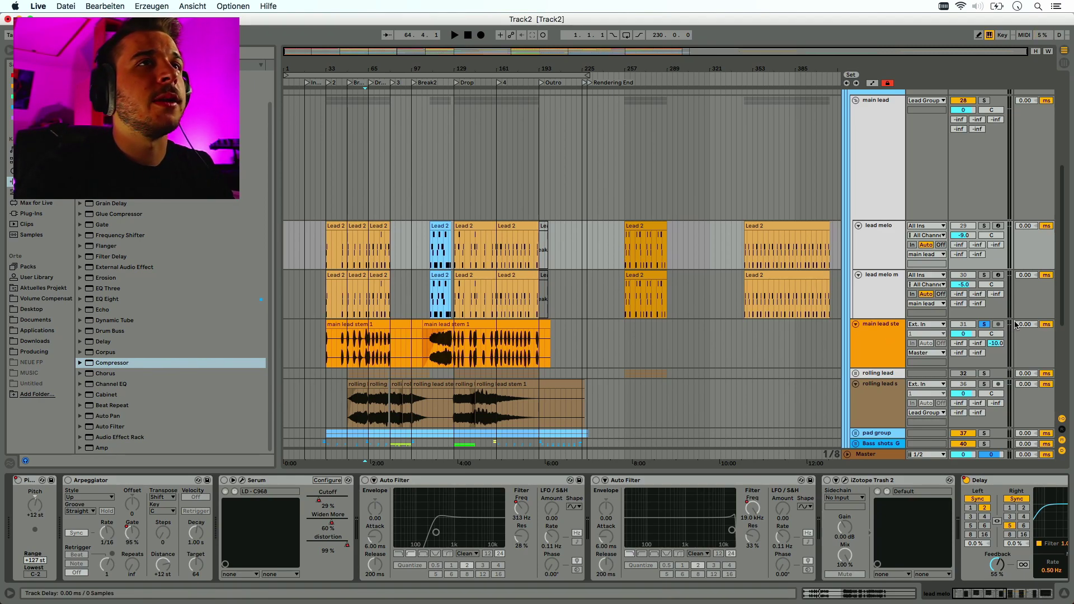
Fold the main lead group, solo the rolling lead group and view its three tracks before folding it again
{"action": "scroll", "coordinate": [856, 154], "scroll_direction": "up", "scroll_amount": 3}
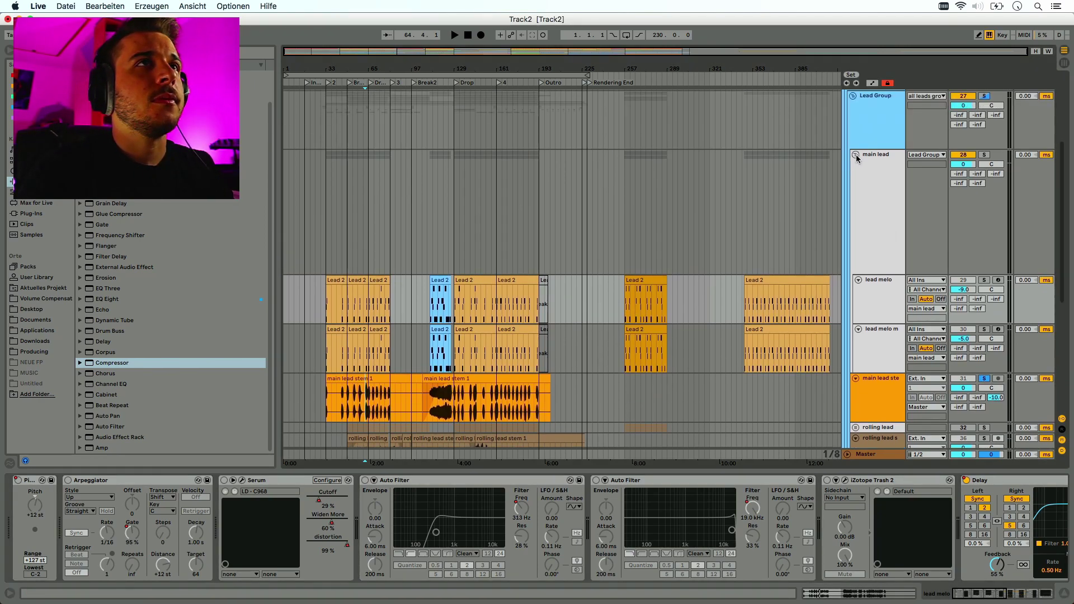
{"action": "left_click", "coordinate": [856, 156]}
{"action": "scroll", "coordinate": [855, 168], "scroll_direction": "down", "scroll_amount": 2}
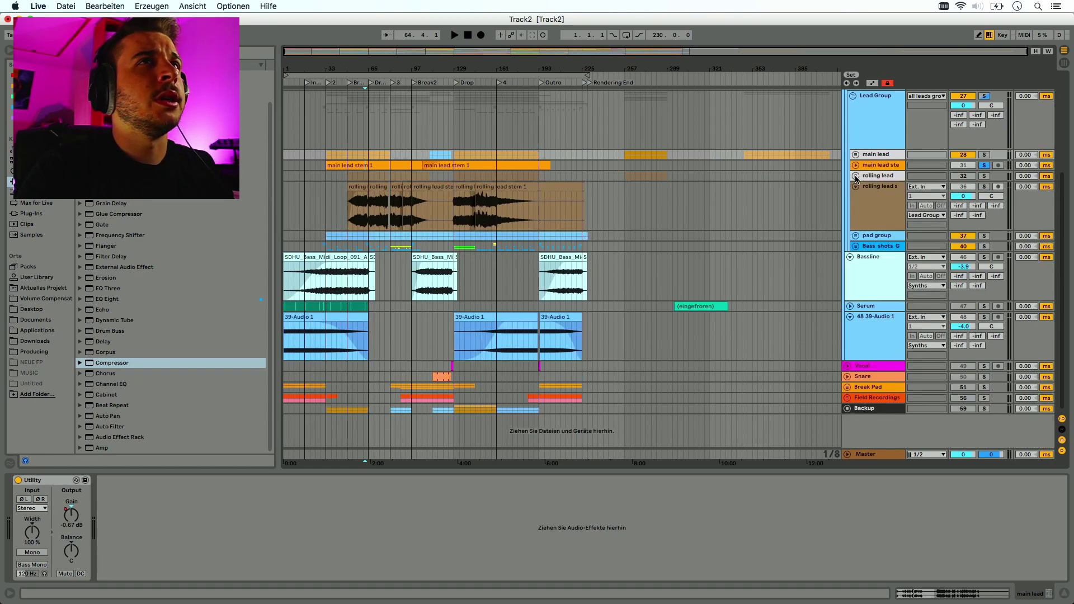
{"action": "left_click", "coordinate": [984, 176]}
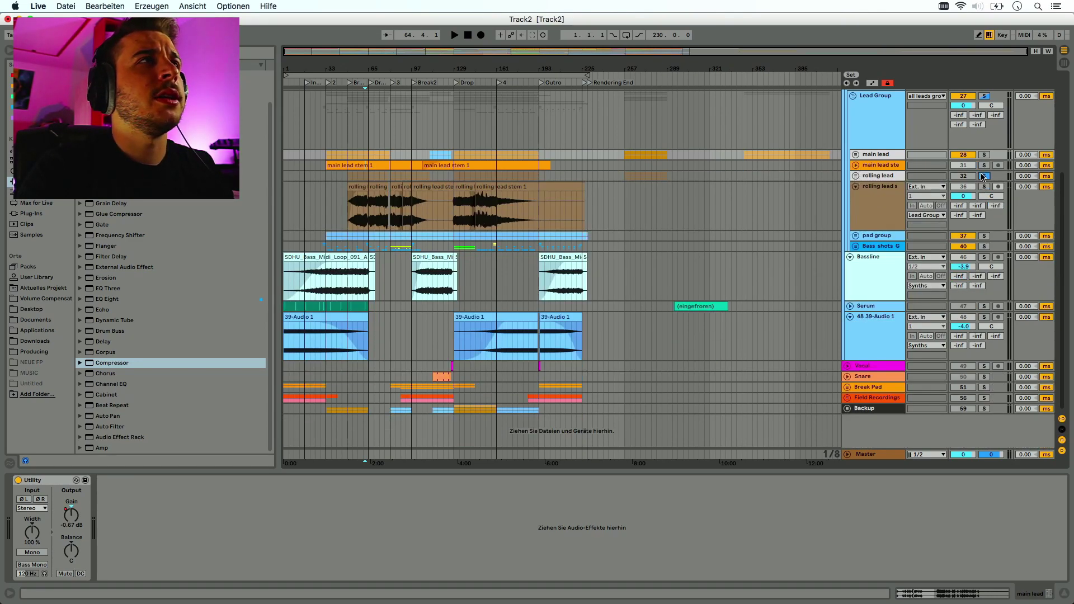
{"action": "left_click", "coordinate": [856, 176]}
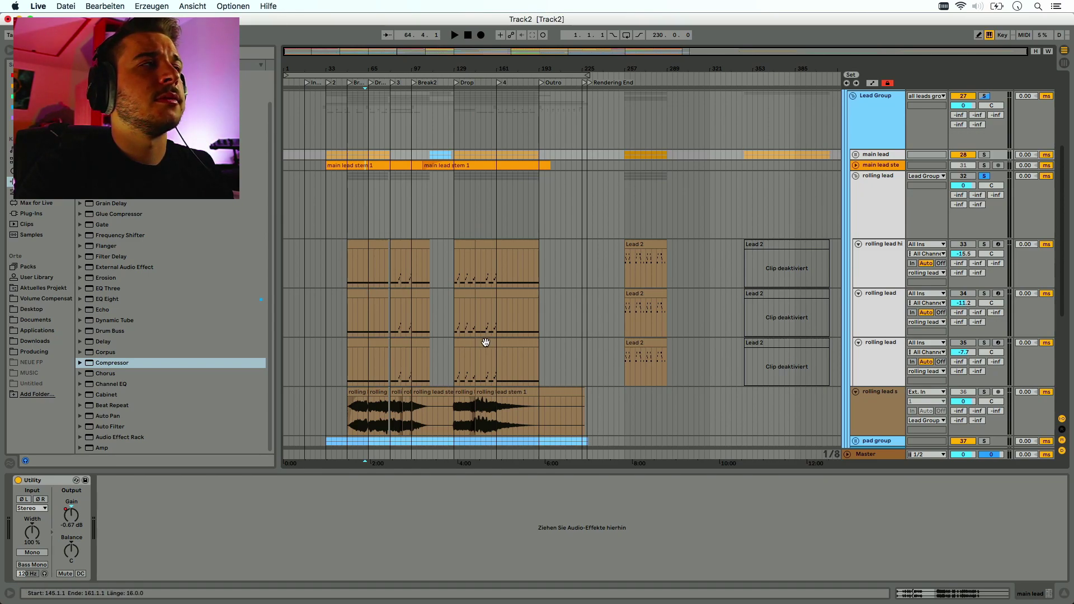
{"action": "left_click", "coordinate": [856, 176]}
Audition the rolling lead stem track in solo from the clip at Drop1, and fold the track
{"action": "left_click", "coordinate": [984, 186]}
{"action": "left_click", "coordinate": [371, 190]}
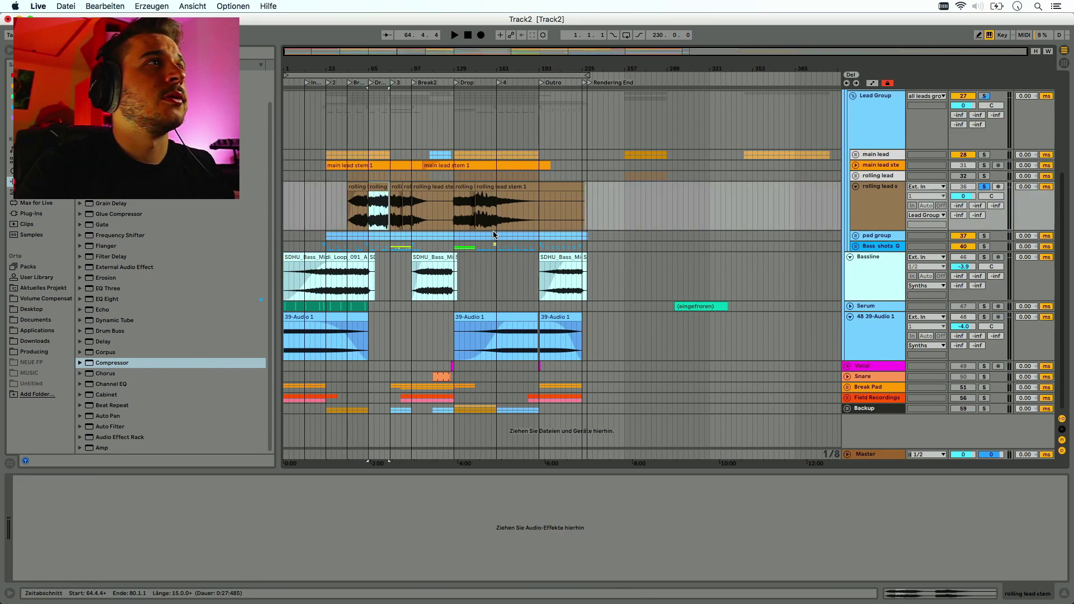
{"action": "key", "text": "space"}
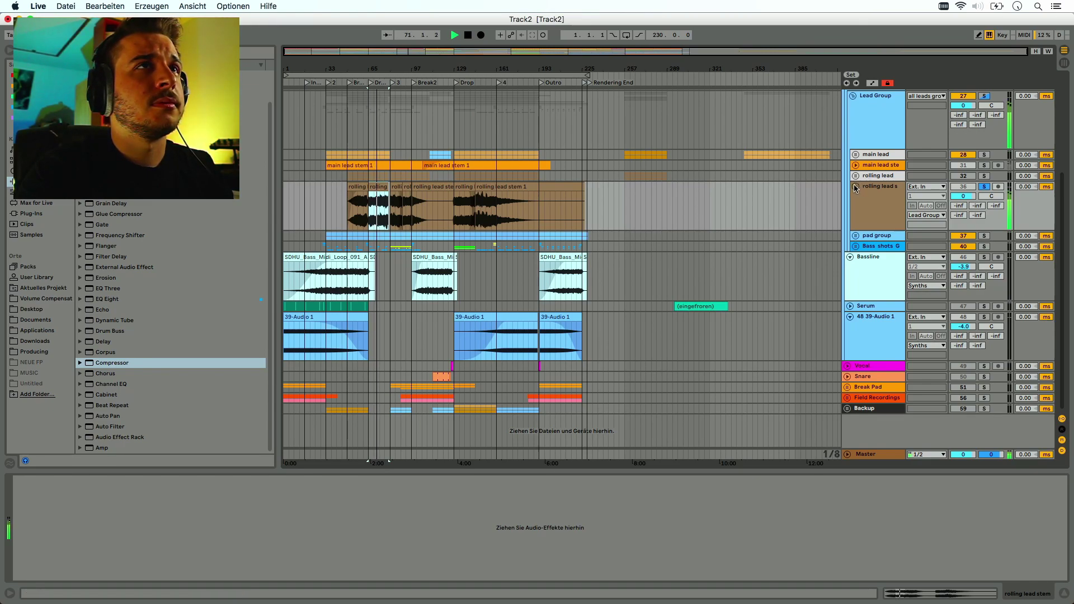
{"action": "key", "text": "space"}
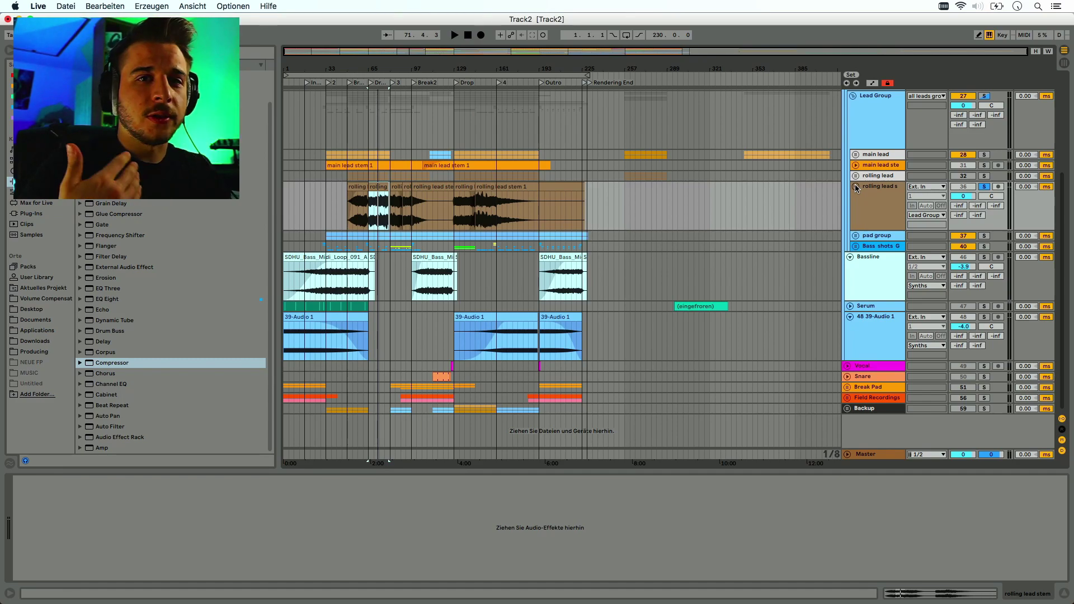
{"action": "left_click", "coordinate": [856, 187]}
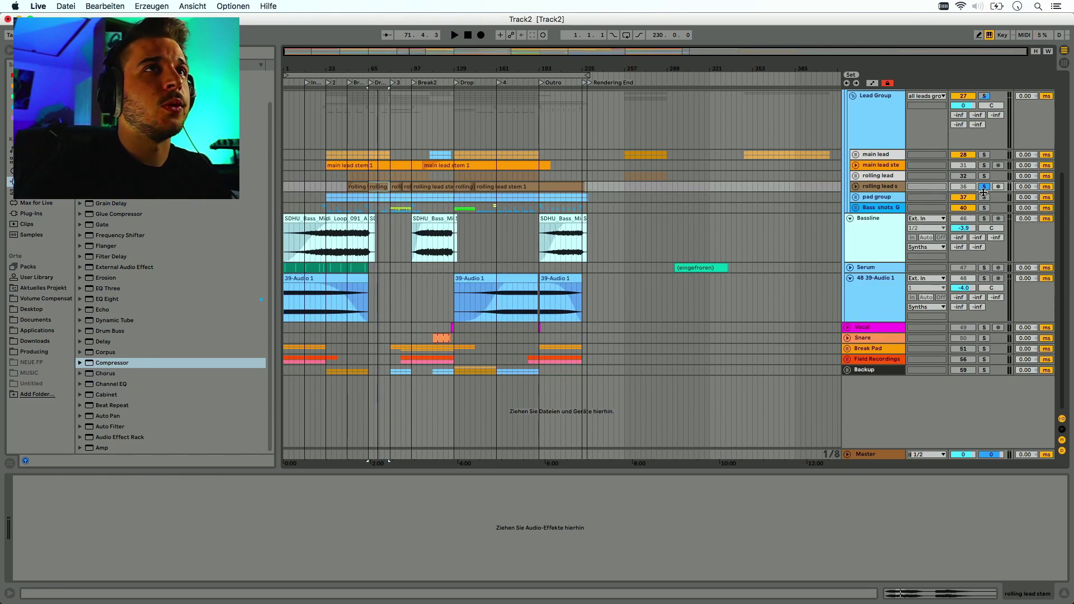
Unfold the pad group and audition the Arp Pad track in solo from its first frozen clip at bar 33
{"action": "left_click", "coordinate": [855, 197]}
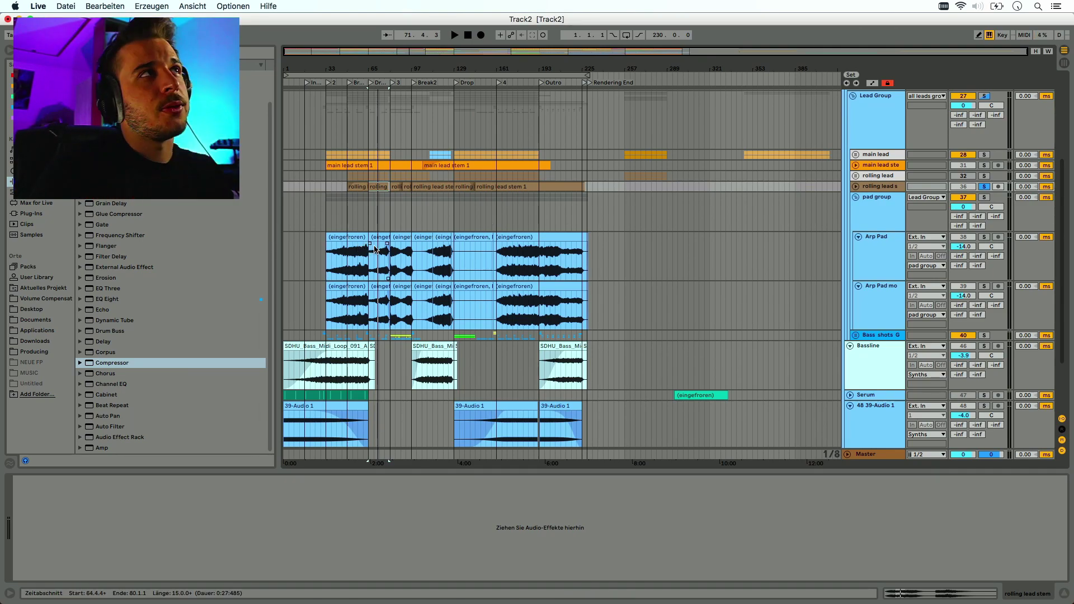
{"action": "left_click", "coordinate": [984, 237]}
{"action": "left_click", "coordinate": [358, 246]}
{"action": "key", "text": "space"}
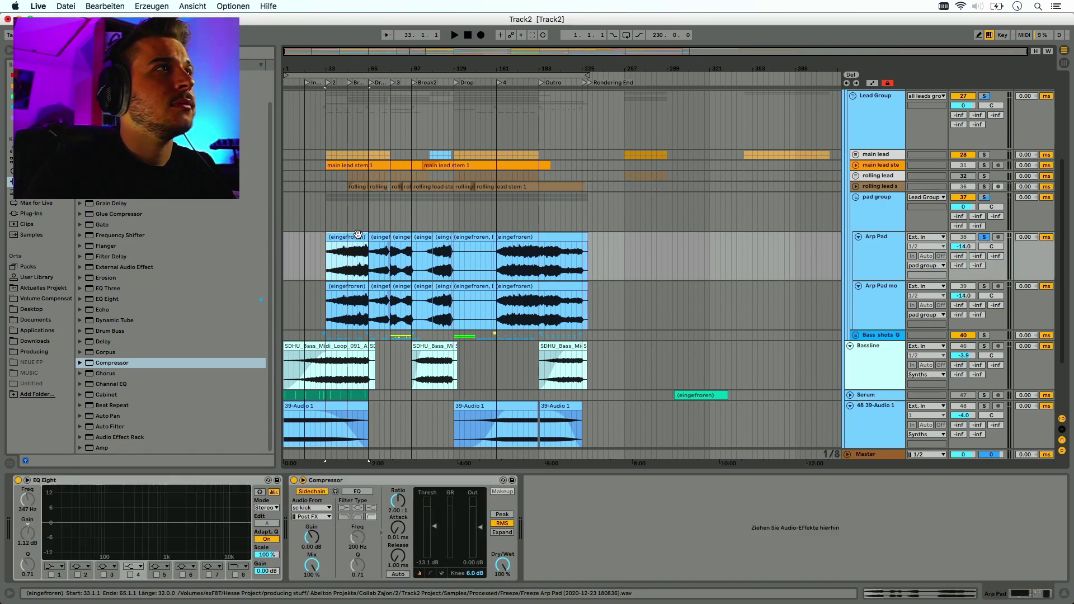
{"action": "left_click", "coordinate": [350, 269]}
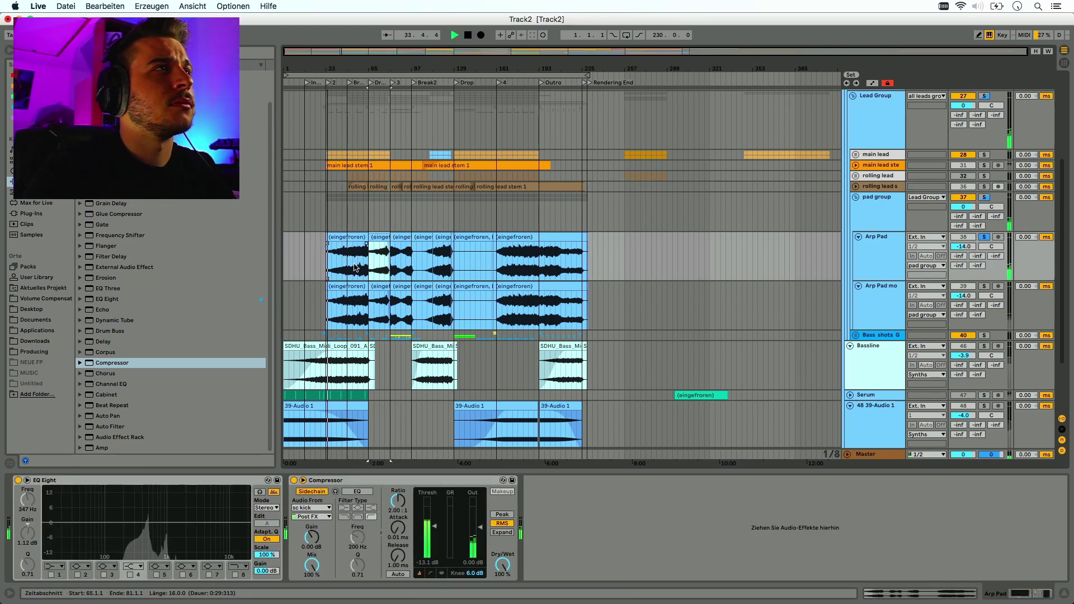
Audition the soloed Arp Pad track from bar 47 and stop playback
{"action": "left_click", "coordinate": [509, 264]}
{"action": "key", "text": "space"}
{"action": "key", "text": "space"}
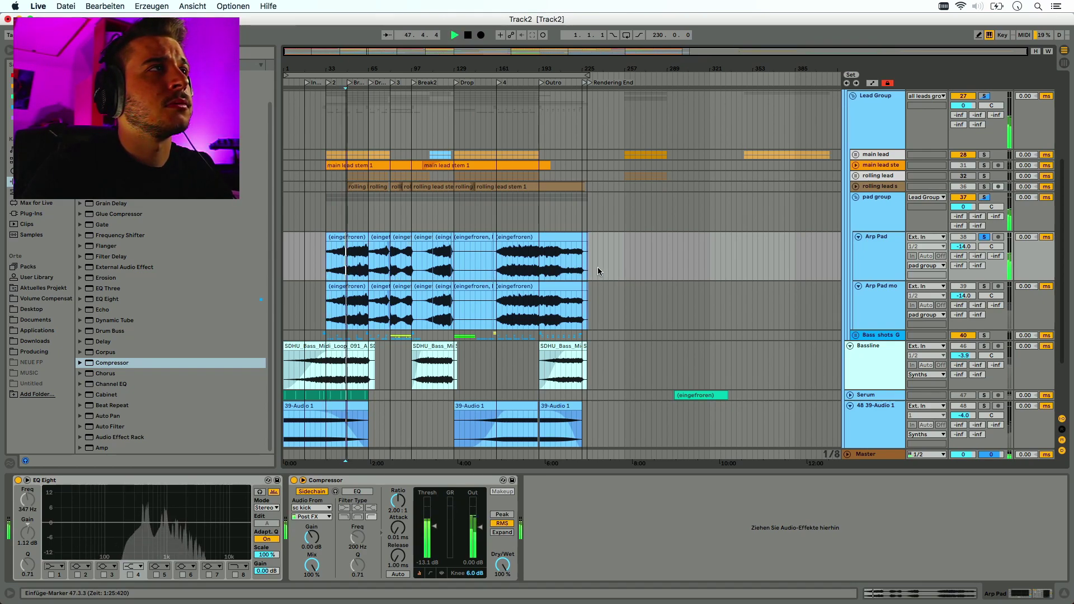
{"action": "key", "text": "space"}
{"action": "key", "text": "space"}
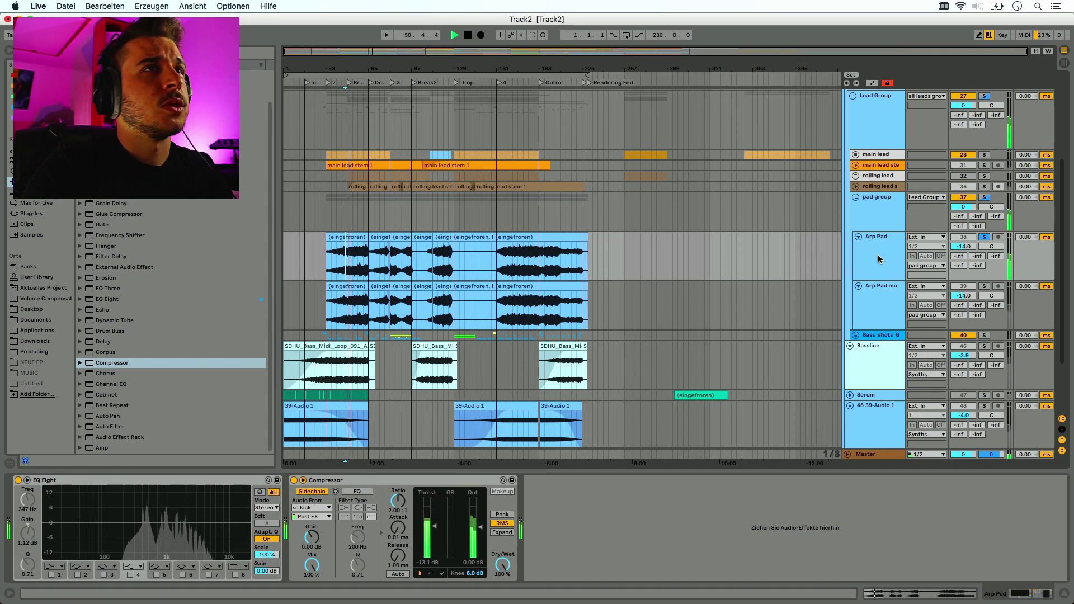
{"action": "key", "text": "space"}
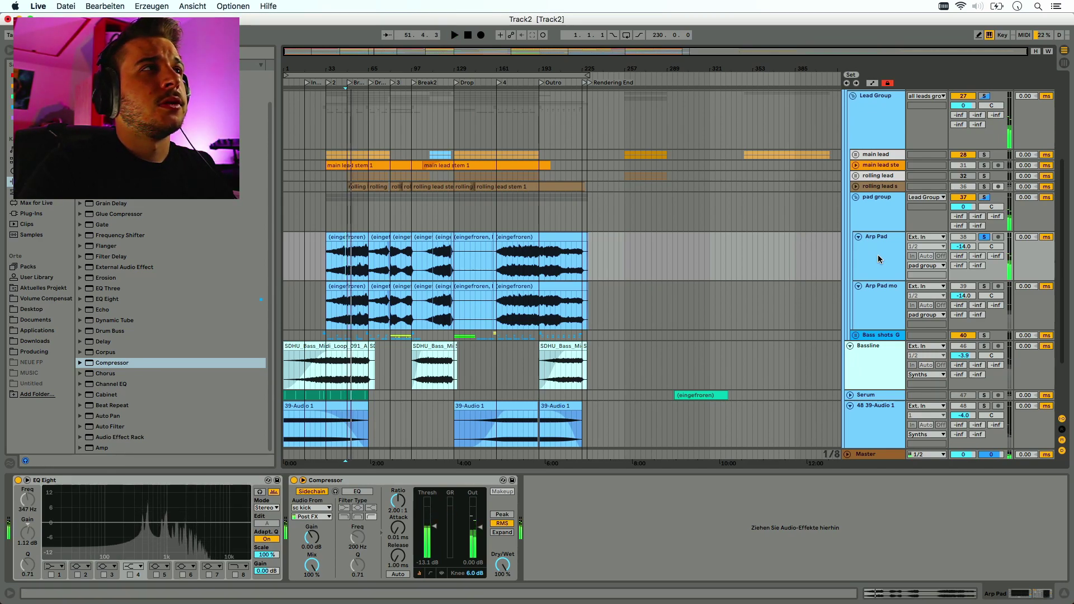
{"action": "left_click", "coordinate": [437, 257]}
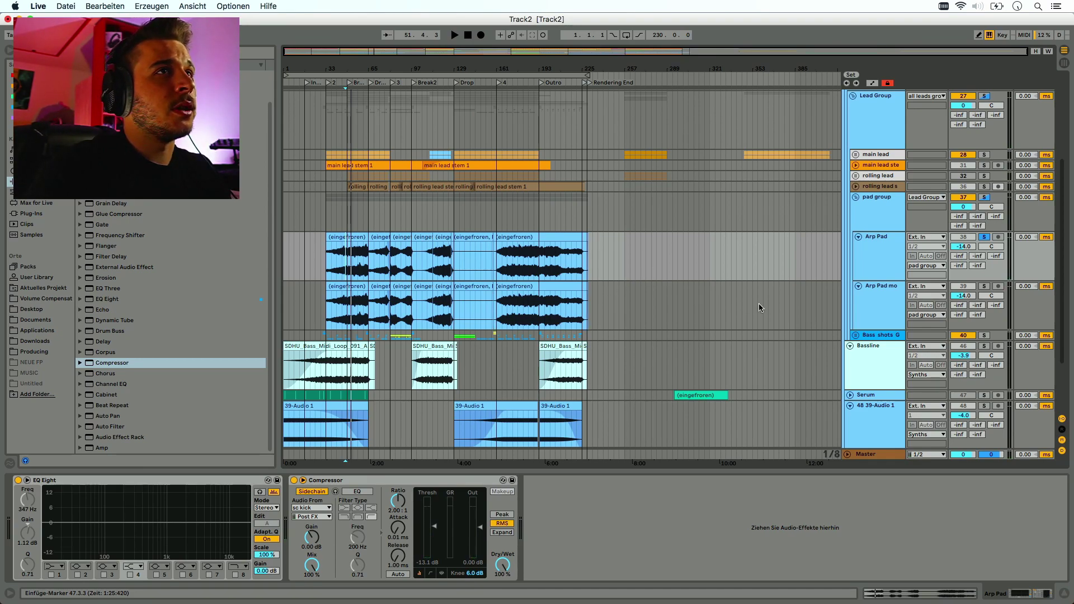
Inspect the device chains of the Arp Pad mono and Arp Pad tracks, and fold both tracks
{"action": "left_click", "coordinate": [887, 314]}
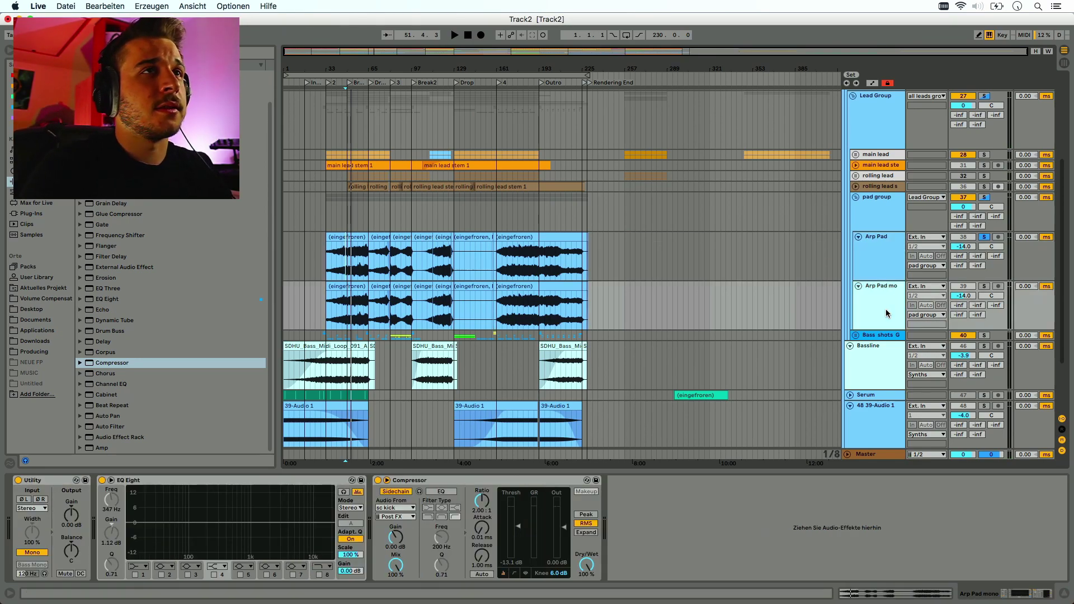
{"action": "left_click", "coordinate": [882, 275]}
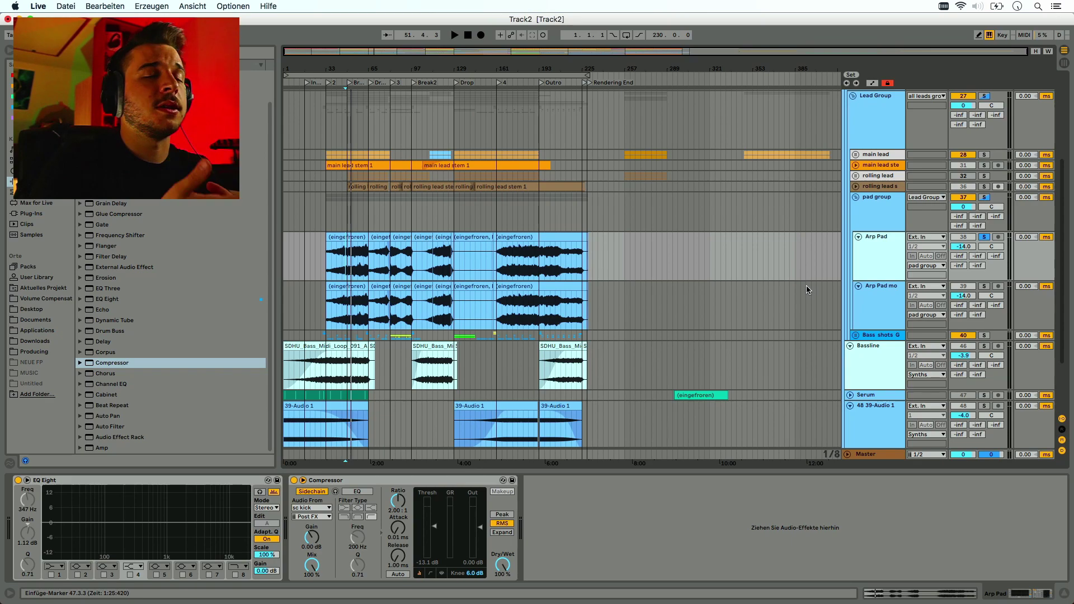
{"action": "left_click", "coordinate": [859, 237]}
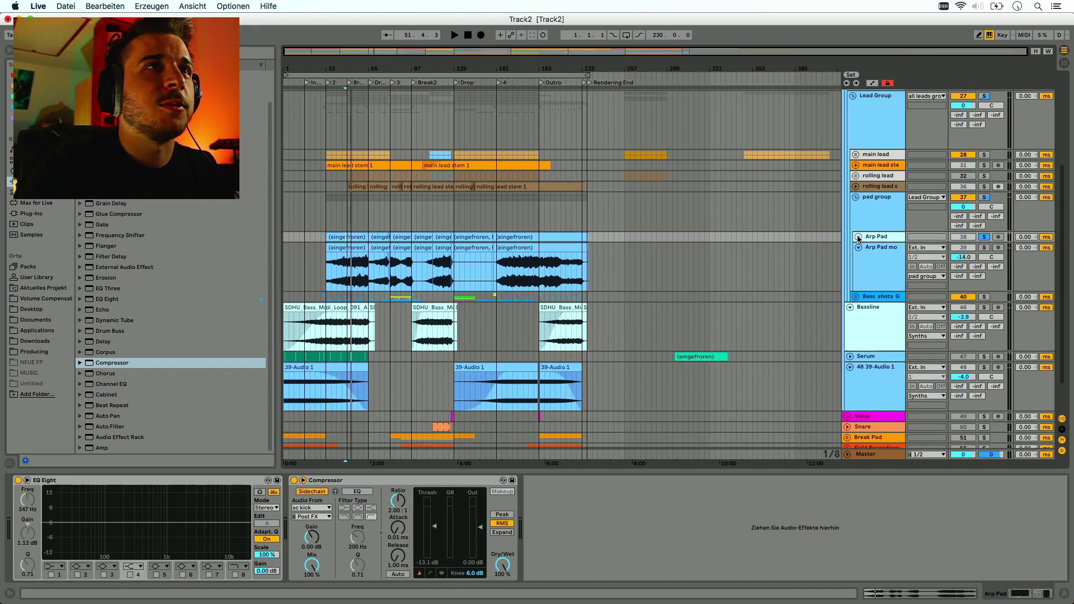
{"action": "left_click", "coordinate": [858, 248]}
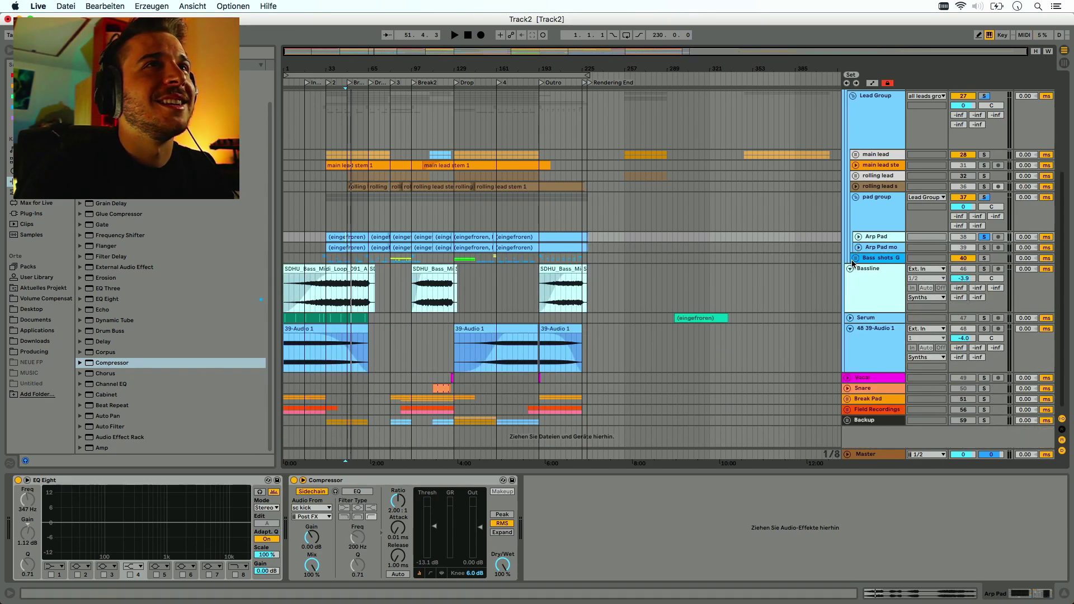
Unfold the Bass shots group with its (midi) phased shot and phased shot tracks, and inspect the MIDI track's device chain
{"action": "left_click", "coordinate": [854, 258]}
{"action": "scroll", "coordinate": [808, 371], "scroll_direction": "down", "scroll_amount": 2}
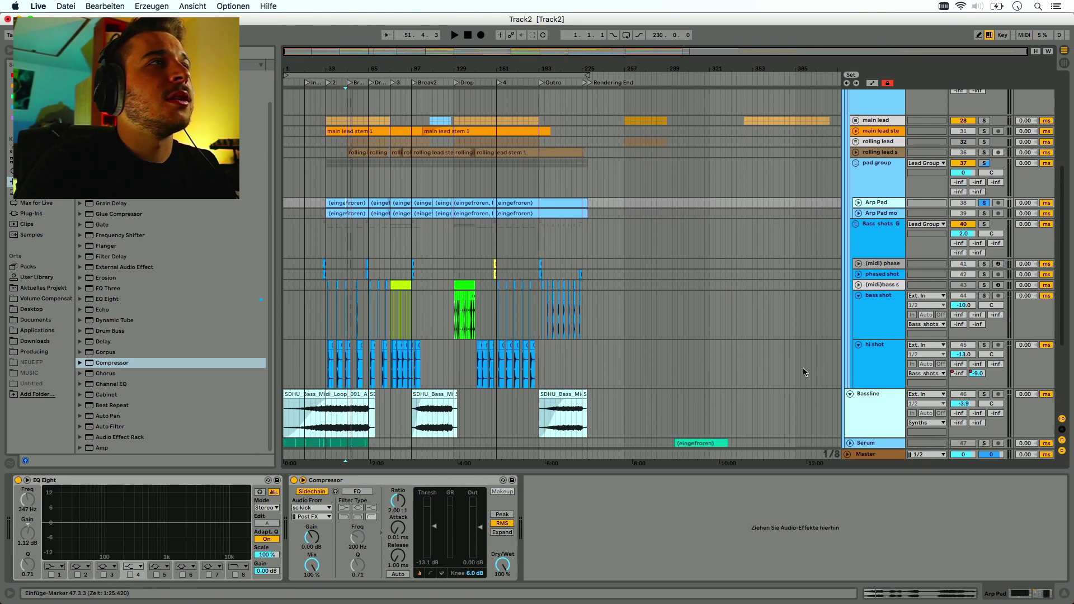
{"action": "left_click", "coordinate": [858, 263]}
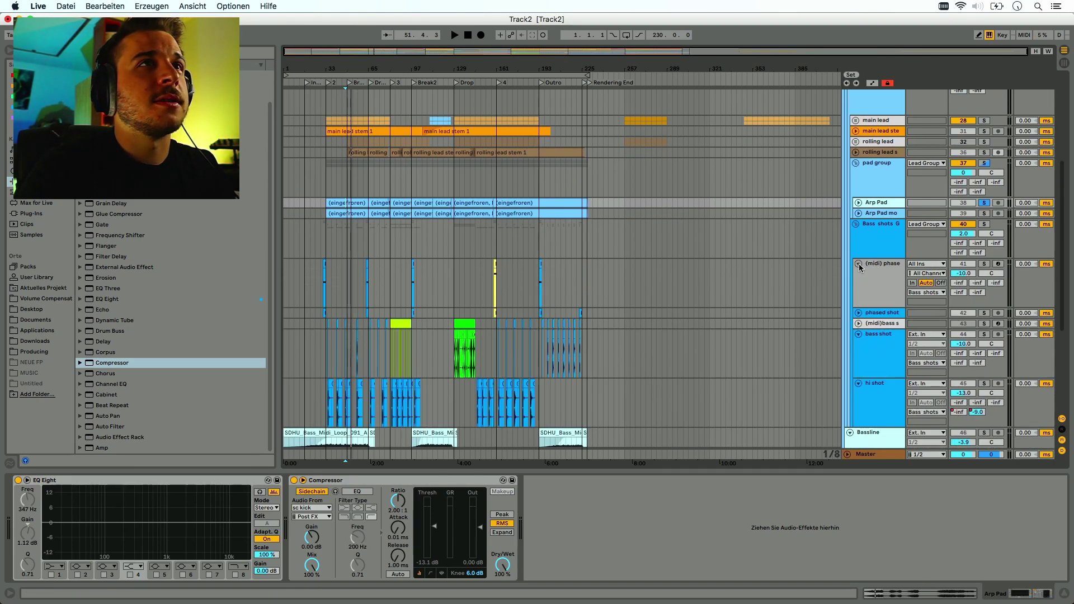
{"action": "left_click", "coordinate": [859, 313]}
{"action": "left_click", "coordinate": [861, 292]}
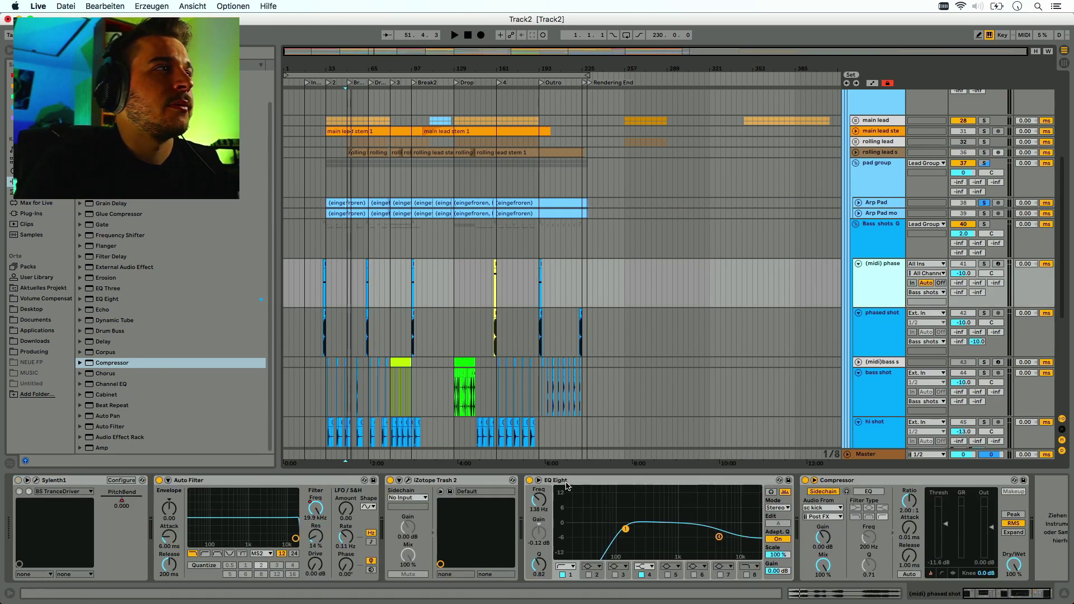
Inspect the (midi)bass shot track's device chain from Hive to Compressor, and fold the bass shot track
{"action": "left_click", "coordinate": [862, 363]}
{"action": "scroll", "coordinate": [862, 359], "scroll_direction": "down", "scroll_amount": 1}
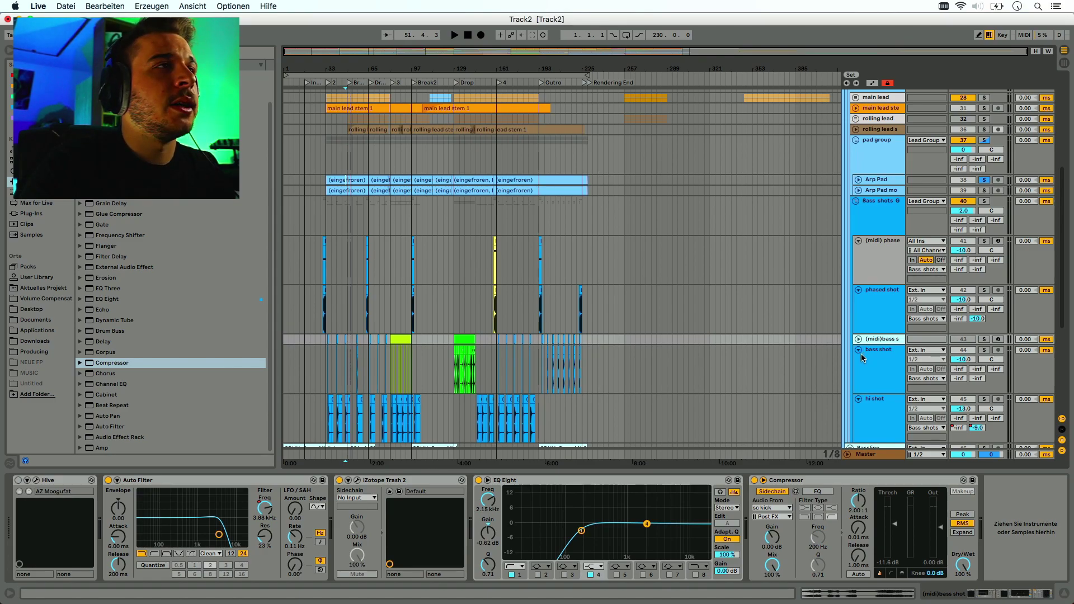
{"action": "left_click", "coordinate": [861, 353]}
{"action": "scroll", "coordinate": [650, 332], "scroll_direction": "down", "scroll_amount": 1}
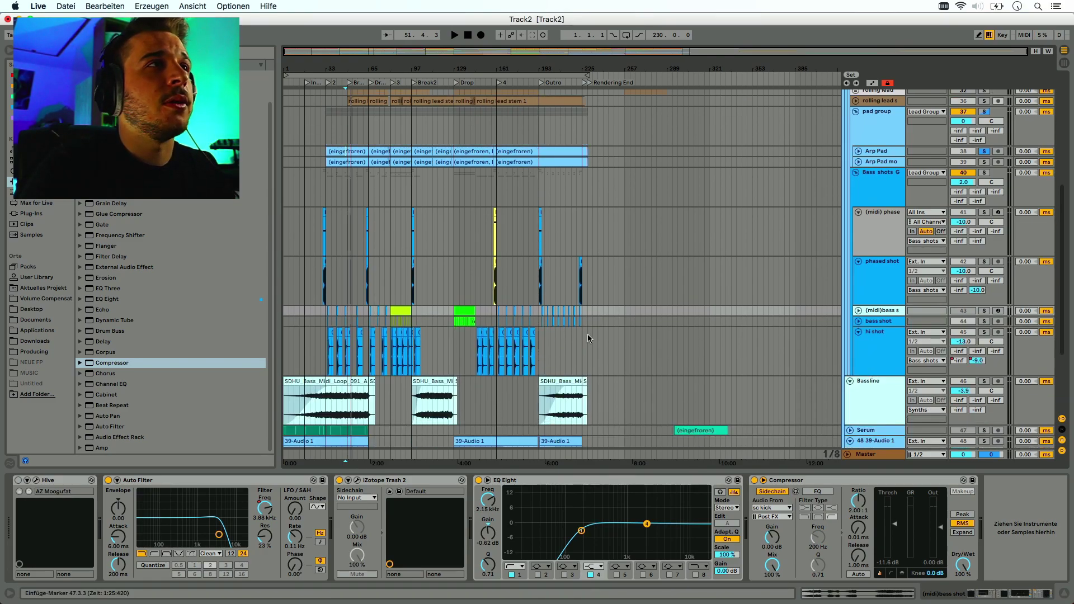
Audition the phased shot clip from bar 159, just before section 4, in solo
{"action": "scroll", "coordinate": [470, 333], "scroll_direction": "up", "scroll_amount": 5}
{"action": "scroll", "coordinate": [503, 350], "scroll_direction": "up", "scroll_amount": 5}
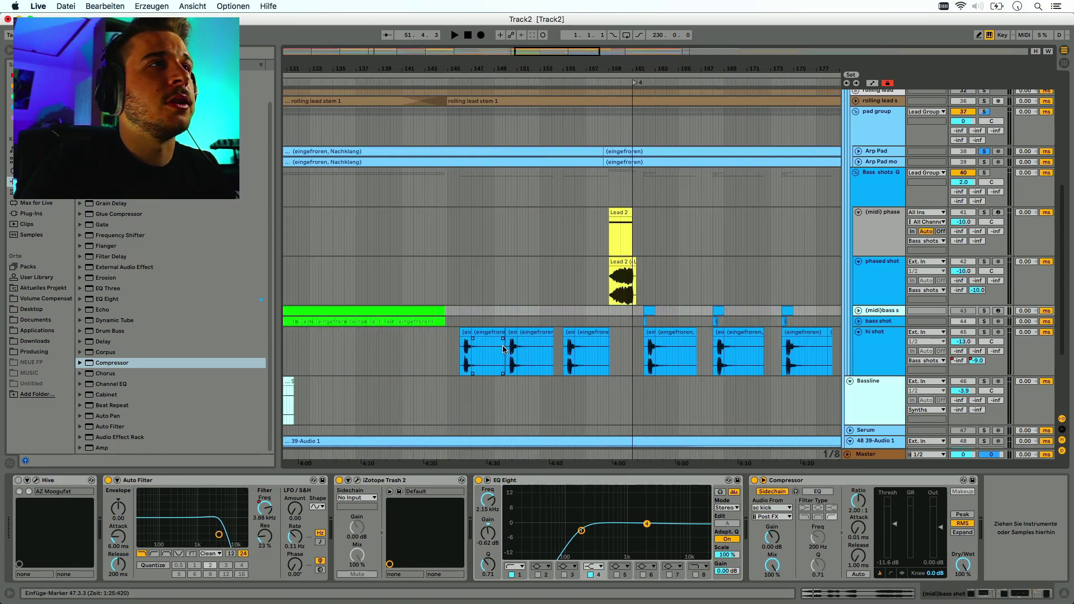
{"action": "scroll", "coordinate": [504, 350], "scroll_direction": "down", "scroll_amount": 10}
{"action": "scroll", "coordinate": [524, 287], "scroll_direction": "up", "scroll_amount": 1}
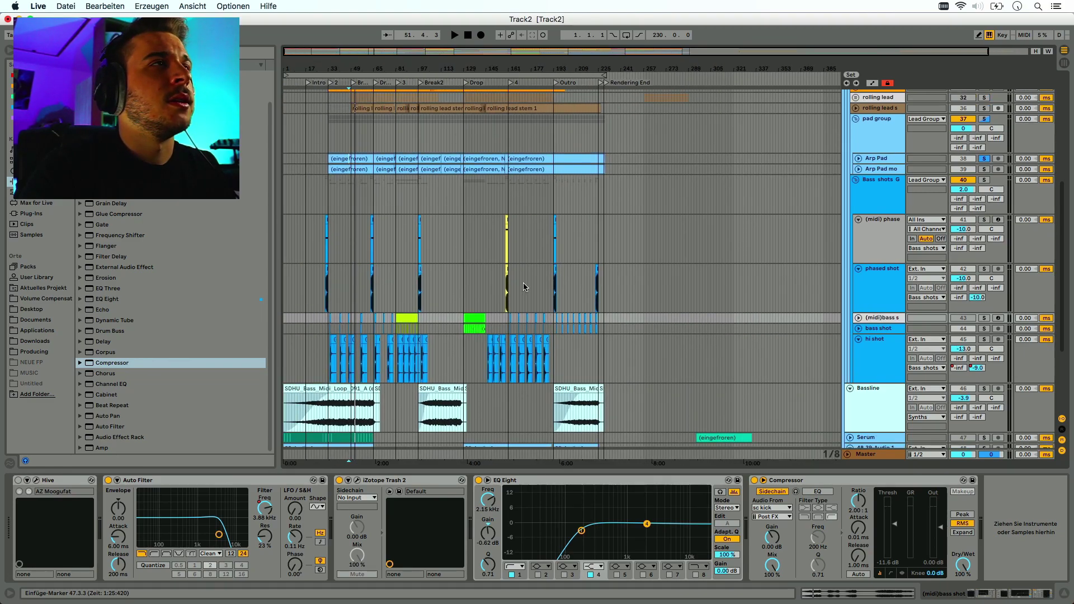
{"action": "scroll", "coordinate": [496, 240], "scroll_direction": "up", "scroll_amount": 3}
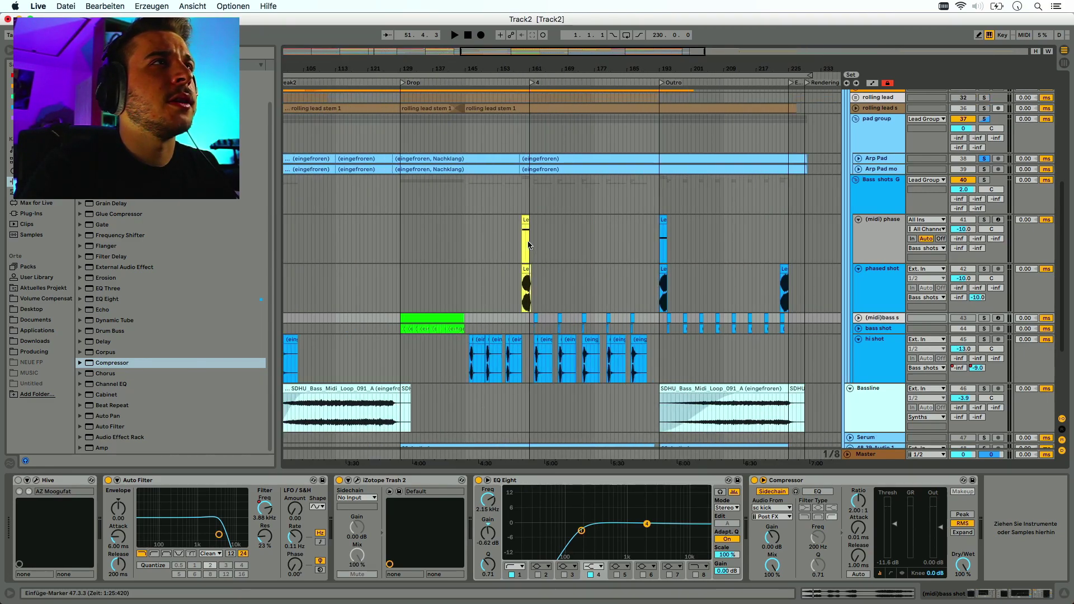
{"action": "scroll", "coordinate": [530, 246], "scroll_direction": "up", "scroll_amount": 5}
{"action": "scroll", "coordinate": [530, 246], "scroll_direction": "down", "scroll_amount": 6}
{"action": "left_click", "coordinate": [890, 254]}
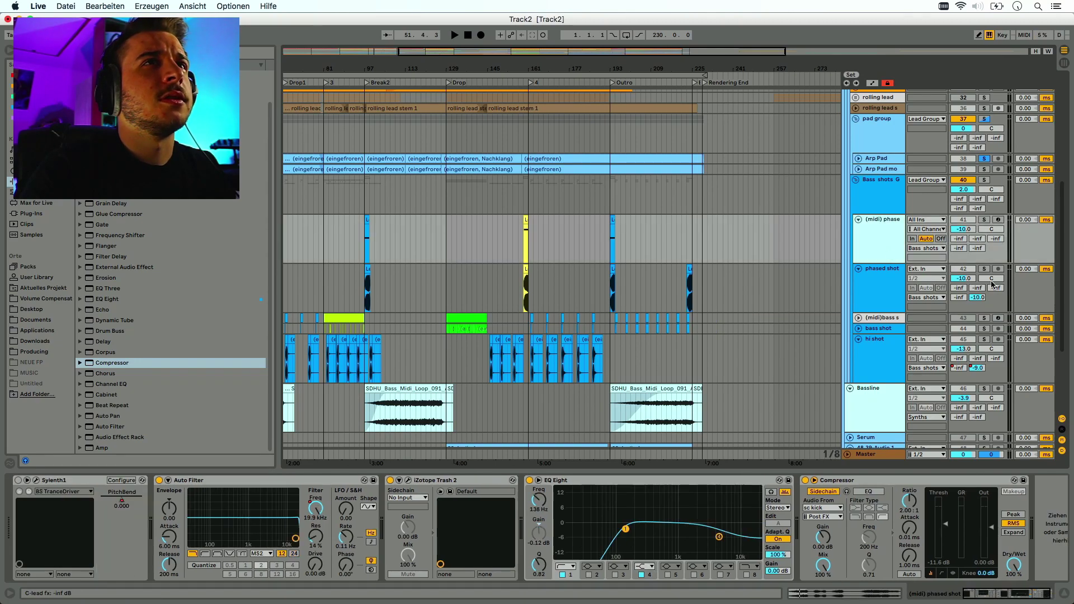
{"action": "left_click", "coordinate": [984, 269]}
{"action": "left_click", "coordinate": [521, 273]}
{"action": "key", "text": "space"}
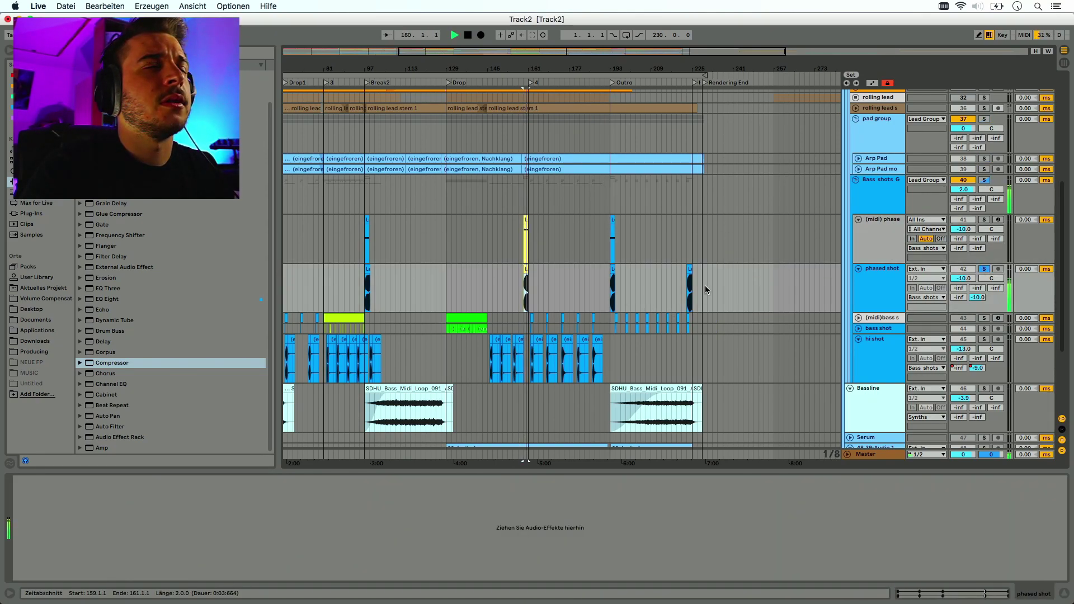
{"action": "key", "text": "space"}
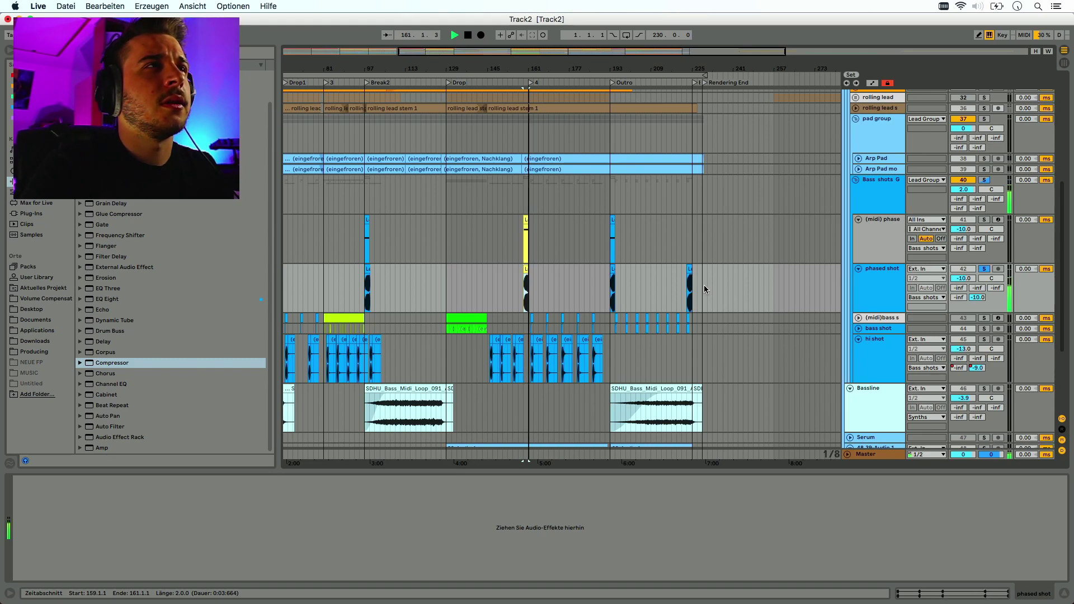
Inspect the (midi) phased shot device chain from Sylenth1 to Compressor while replaying the phased shot passage
{"action": "left_click", "coordinate": [885, 244]}
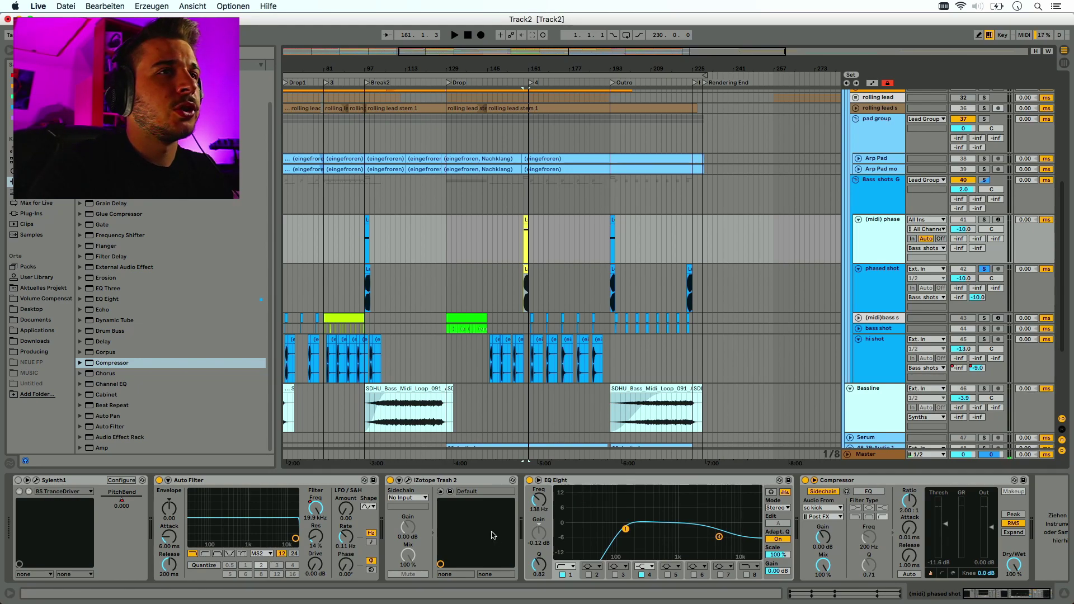
{"action": "key", "text": "space"}
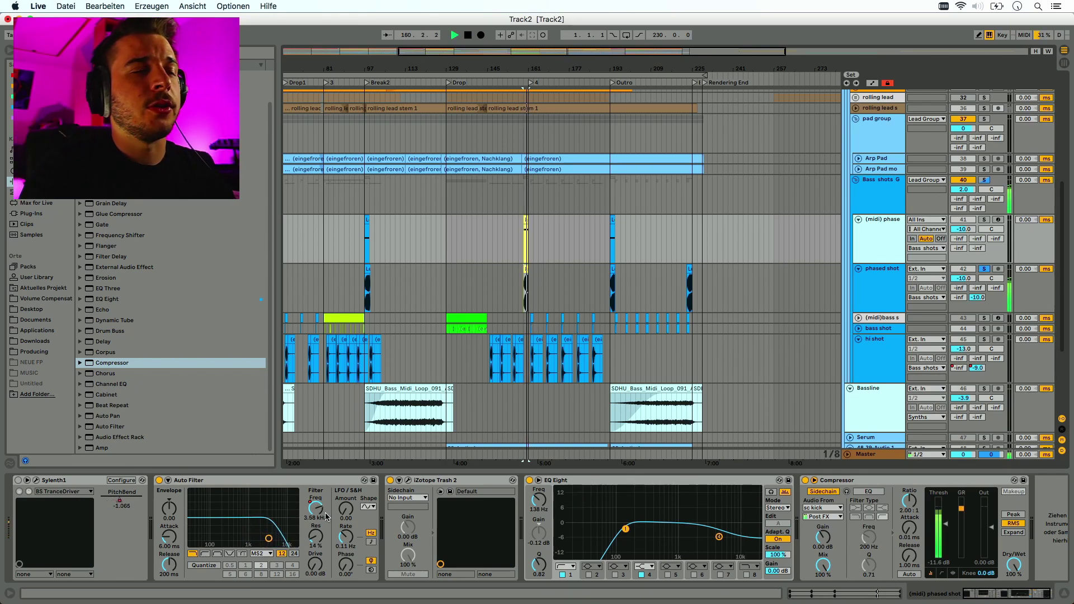
{"action": "key", "text": "space"}
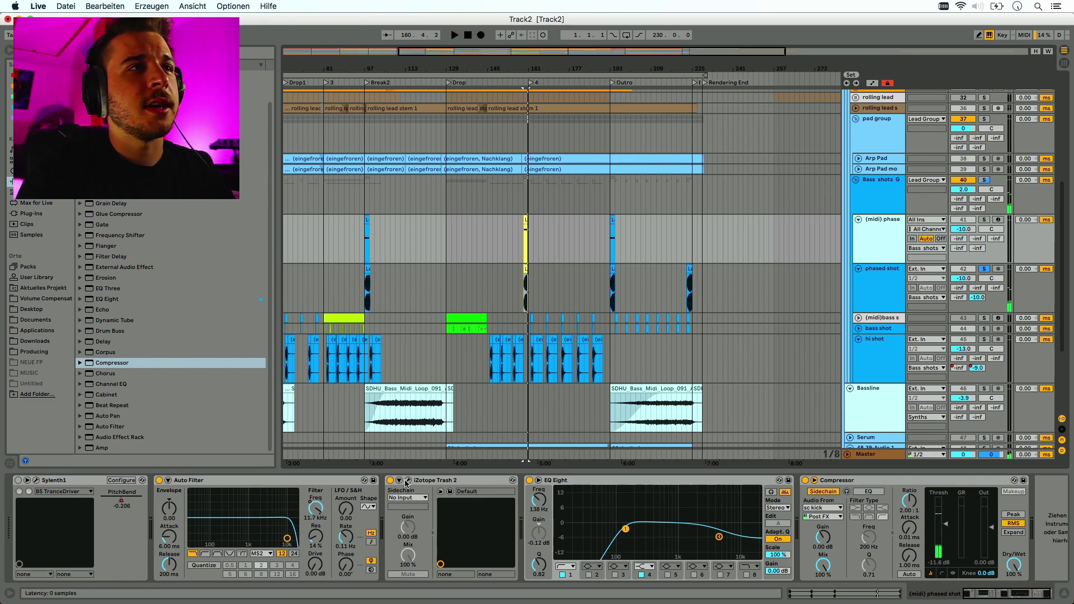
{"action": "left_click", "coordinate": [764, 509]}
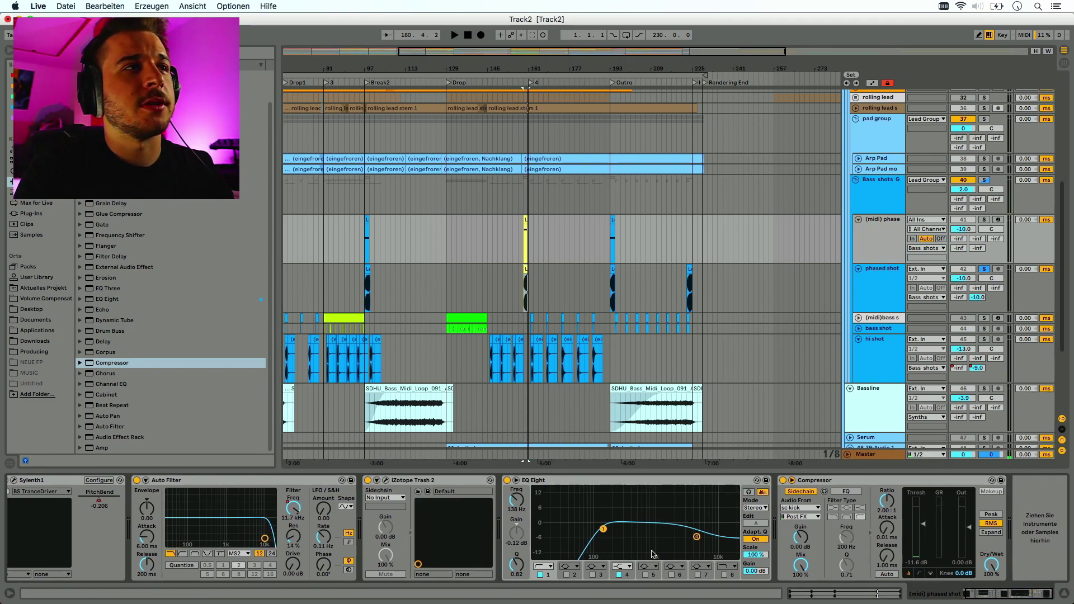
Turn off the phased shot solo and play the passage into section 4 in the full mix
{"action": "left_click", "coordinate": [984, 270]}
{"action": "key", "text": "space"}
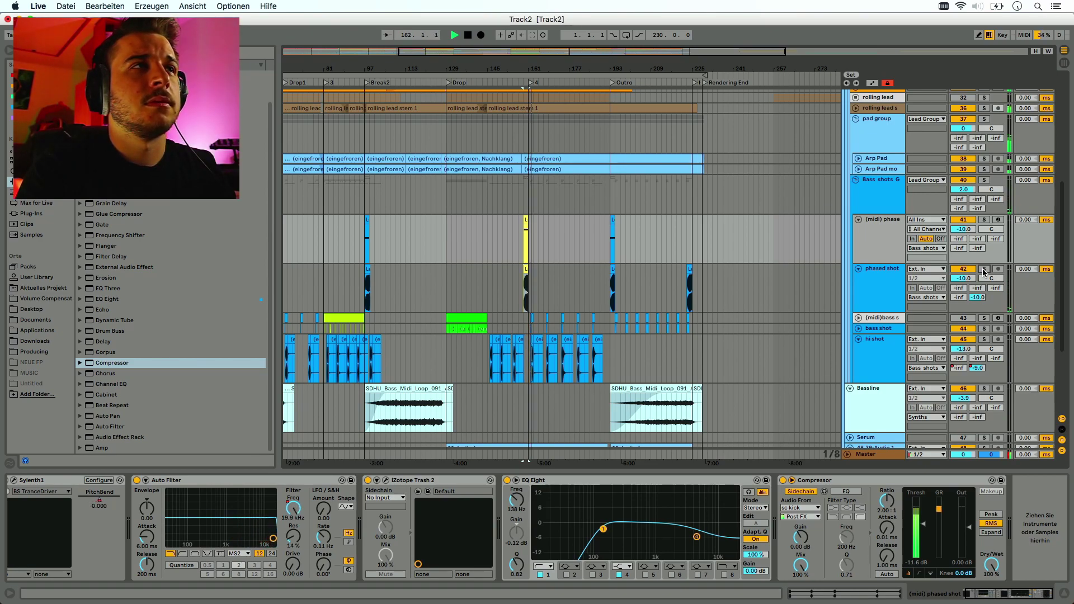
{"action": "key", "text": "space"}
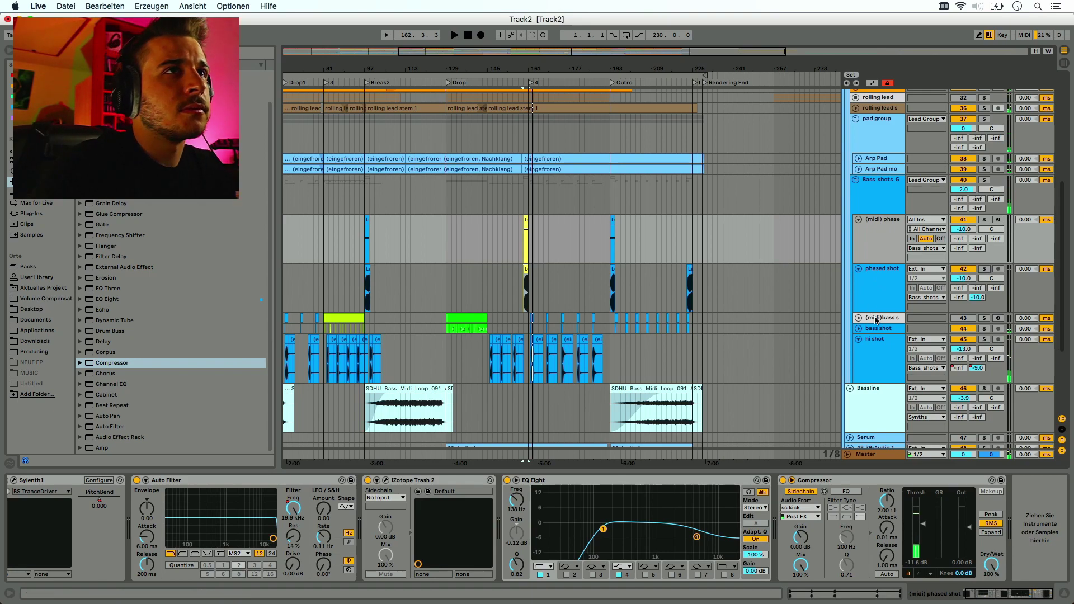
Unfold the bass shot track and audition its green clips from the Drop at bar 129 in solo
{"action": "scroll", "coordinate": [853, 276], "scroll_direction": "down", "scroll_amount": 3}
{"action": "left_click", "coordinate": [858, 264]}
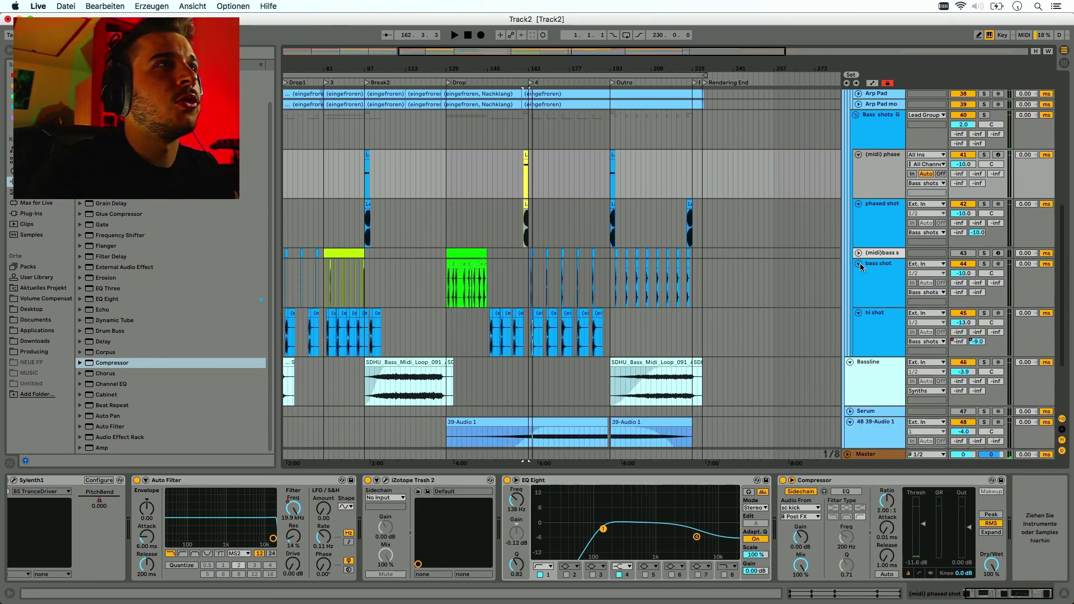
{"action": "left_click", "coordinate": [445, 258]}
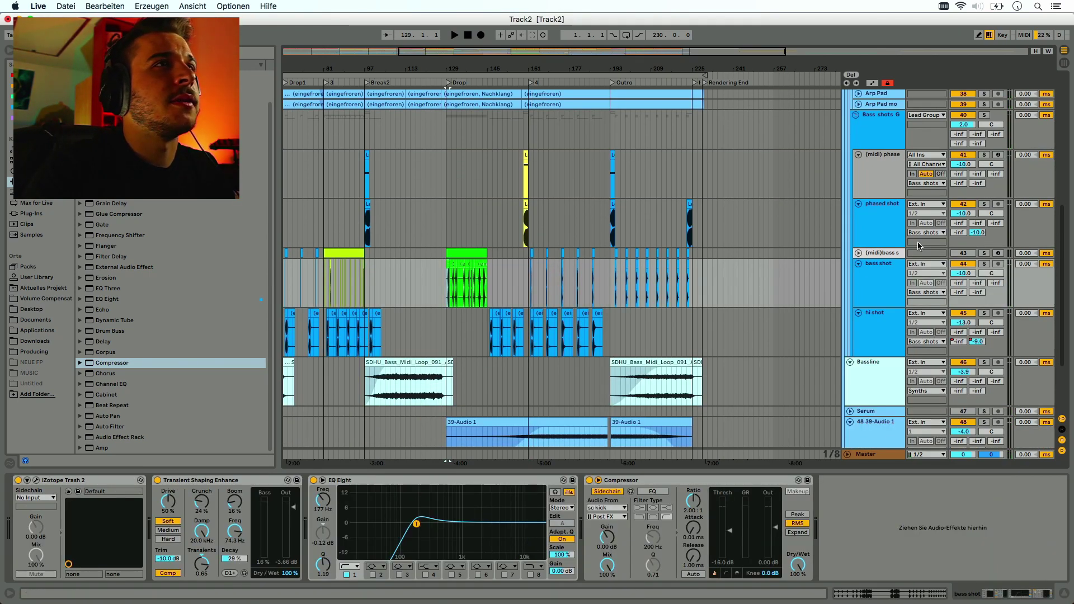
{"action": "left_click", "coordinate": [985, 264]}
{"action": "key", "text": "space"}
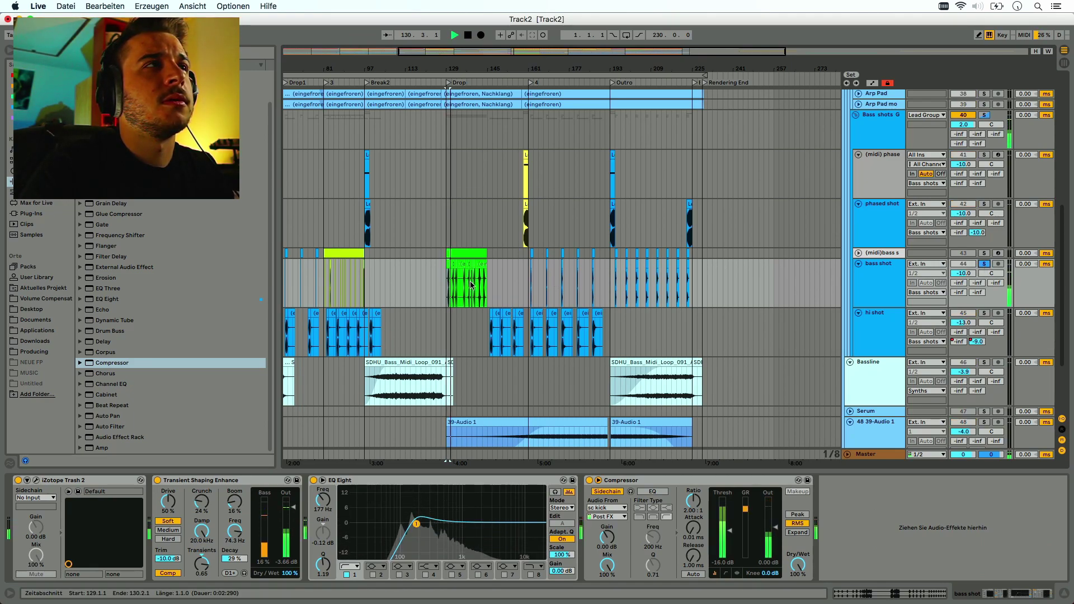
{"action": "scroll", "coordinate": [447, 276], "scroll_direction": "up", "scroll_amount": 8}
{"action": "scroll", "coordinate": [511, 285], "scroll_direction": "up", "scroll_amount": 3}
{"action": "scroll", "coordinate": [512, 284], "scroll_direction": "up", "scroll_amount": 2}
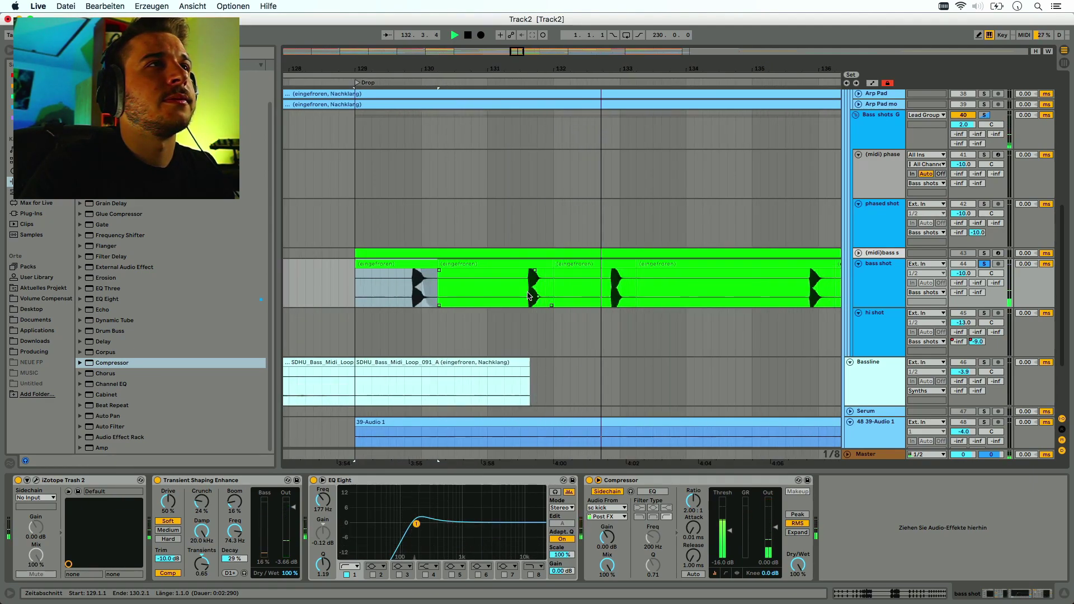
{"action": "key", "text": "space"}
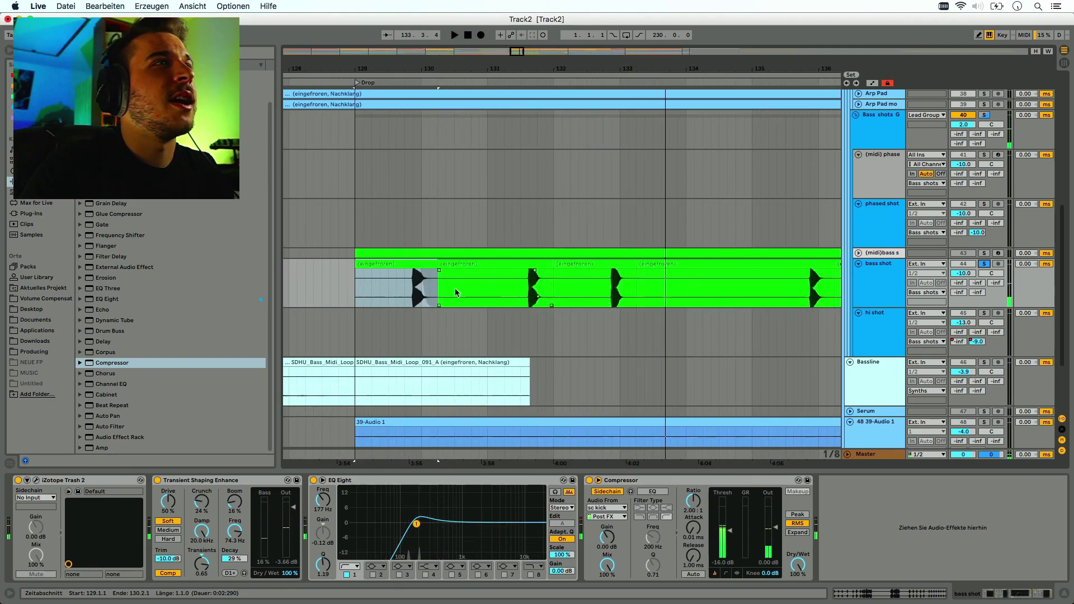
Lengthen the fade-in of the green bass shot clip starting at bar 133.2, and examine the fades on neighbouring clips
{"action": "scroll", "coordinate": [442, 284], "scroll_direction": "up", "scroll_amount": 10}
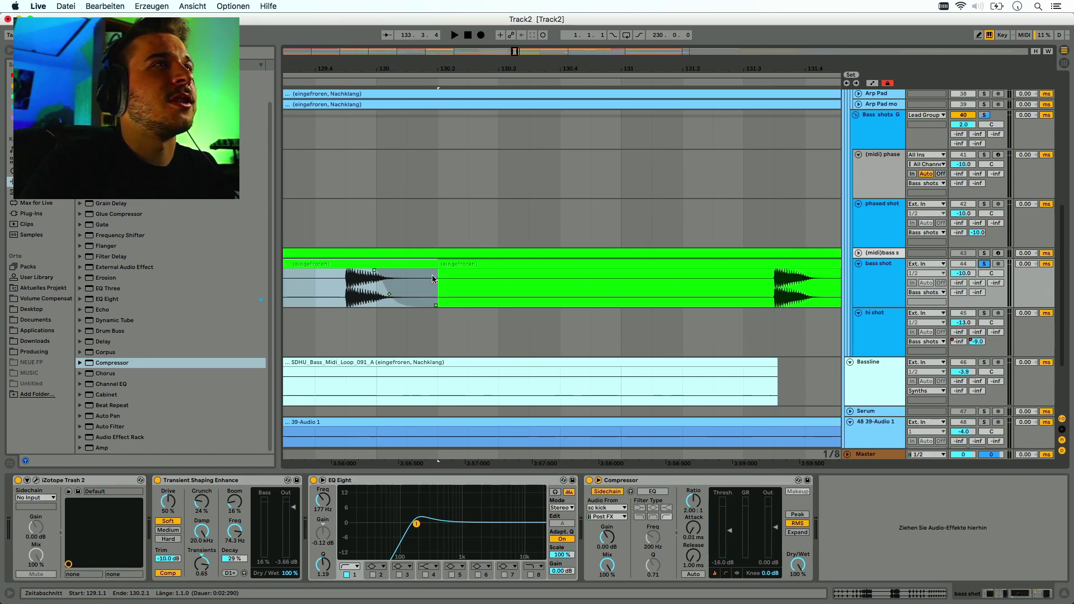
{"action": "scroll", "coordinate": [476, 294], "scroll_direction": "down", "scroll_amount": 9}
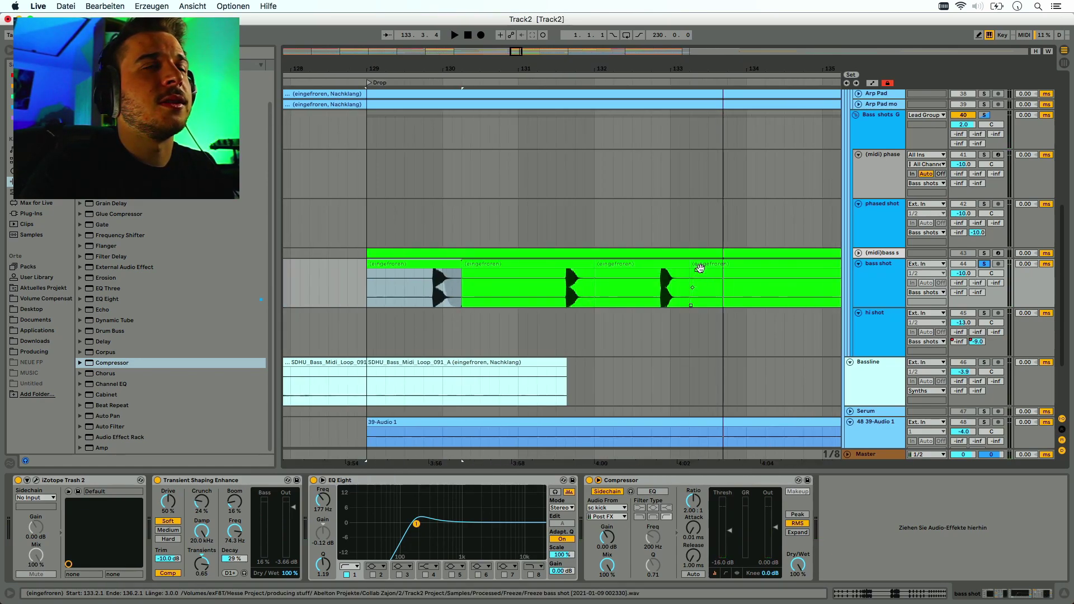
{"action": "left_click_drag", "start_coordinate": [697, 271], "coordinate": [702, 272]}
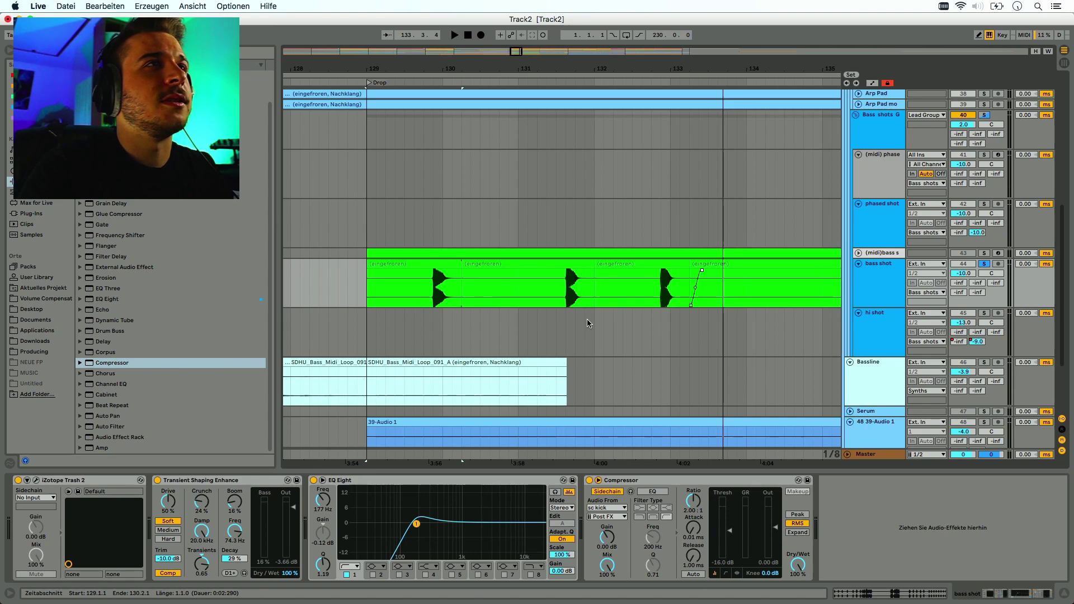
{"action": "scroll", "coordinate": [587, 324], "scroll_direction": "down", "scroll_amount": 10}
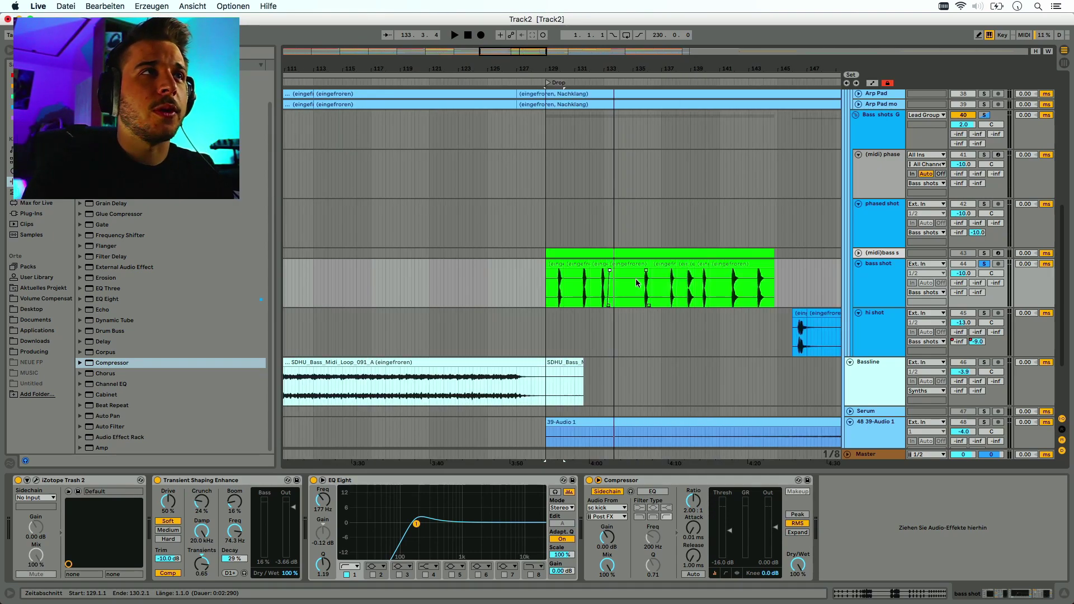
{"action": "scroll", "coordinate": [644, 283], "scroll_direction": "up", "scroll_amount": 10}
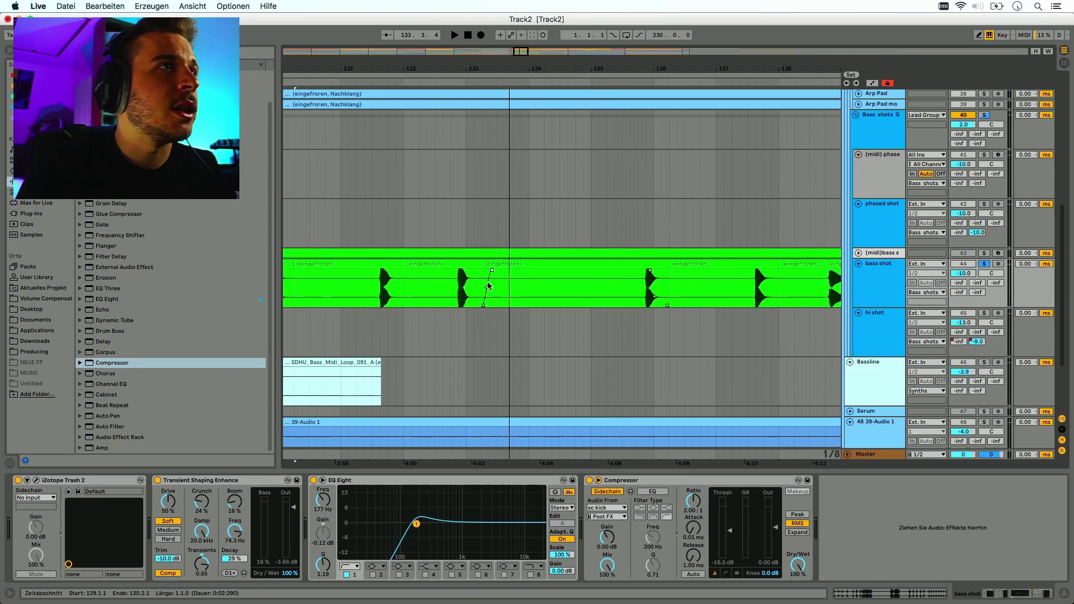
{"action": "scroll", "coordinate": [576, 292], "scroll_direction": "down", "scroll_amount": 8}
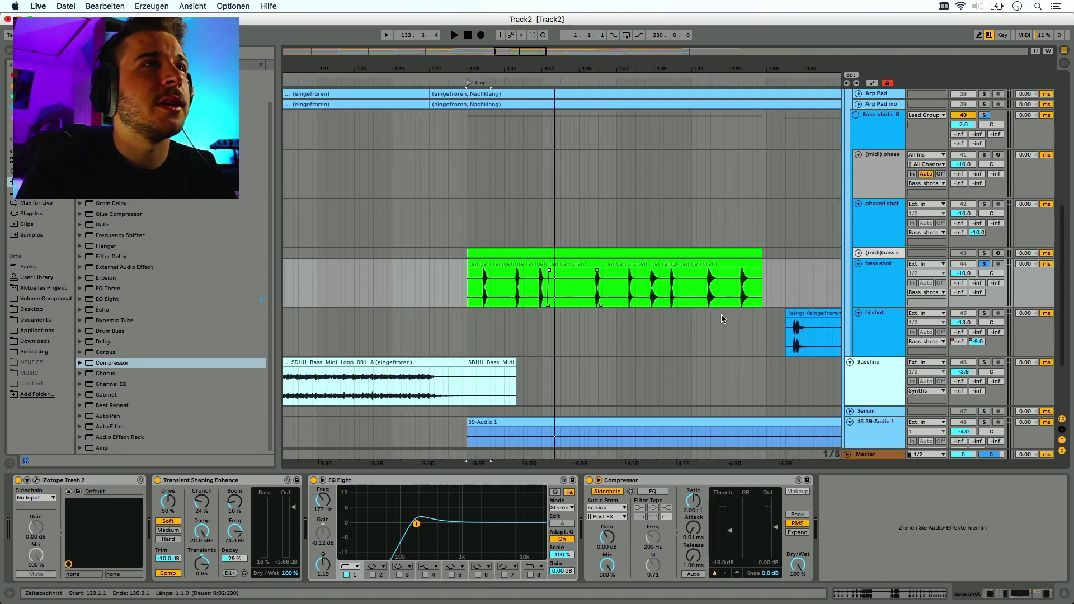
Audition the bass shot hits from bars 141.4 and 139.4, both in solo and in the full mix
{"action": "left_click", "coordinate": [710, 283]}
{"action": "key", "text": "space"}
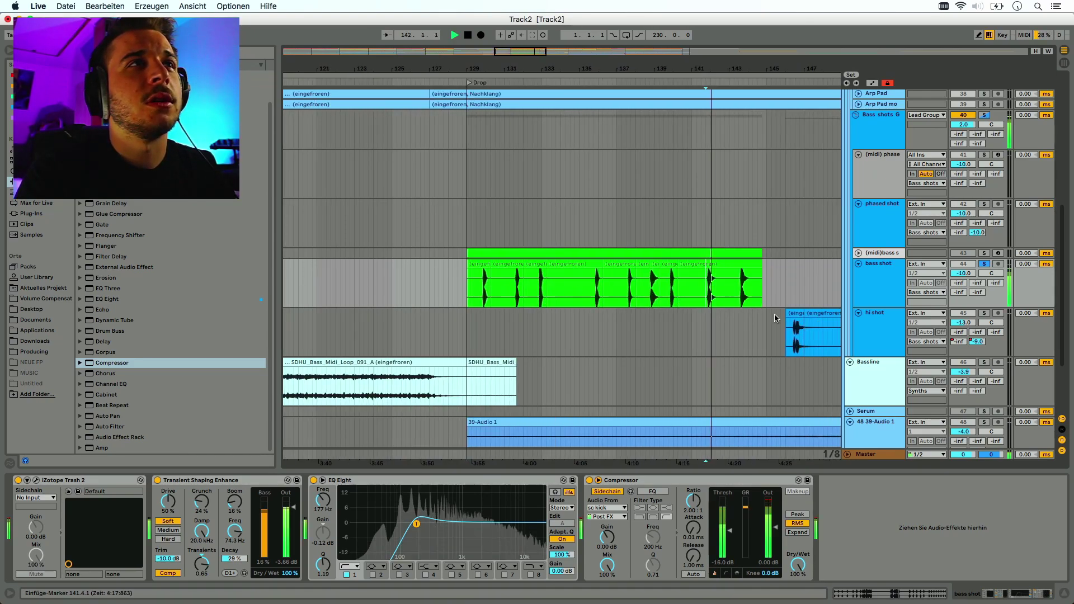
{"action": "key", "text": "space"}
{"action": "left_click", "coordinate": [670, 284]}
{"action": "key", "text": "space"}
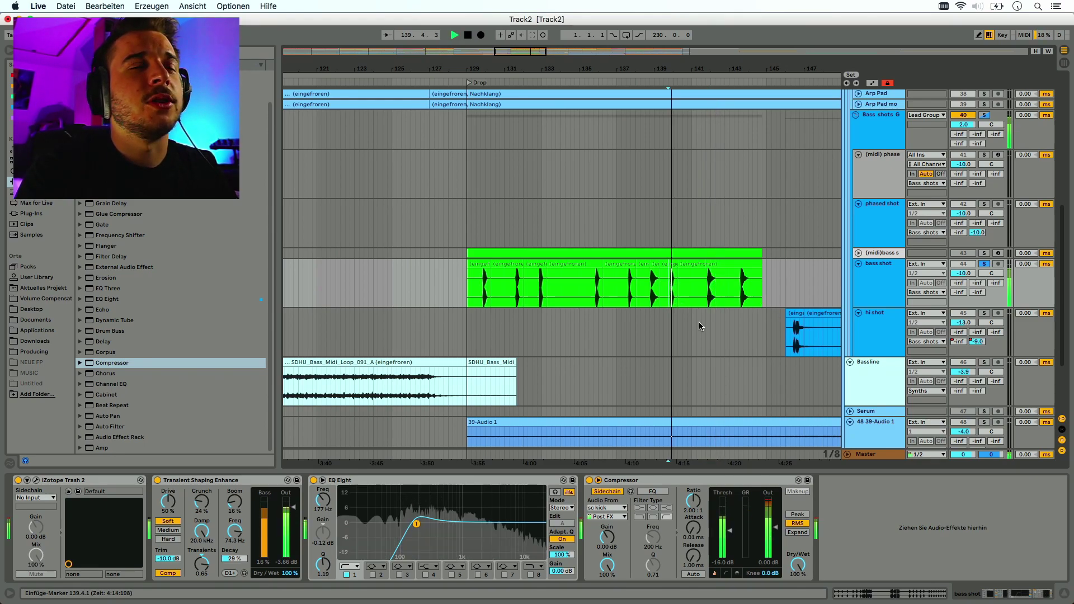
{"action": "left_click", "coordinate": [984, 264]}
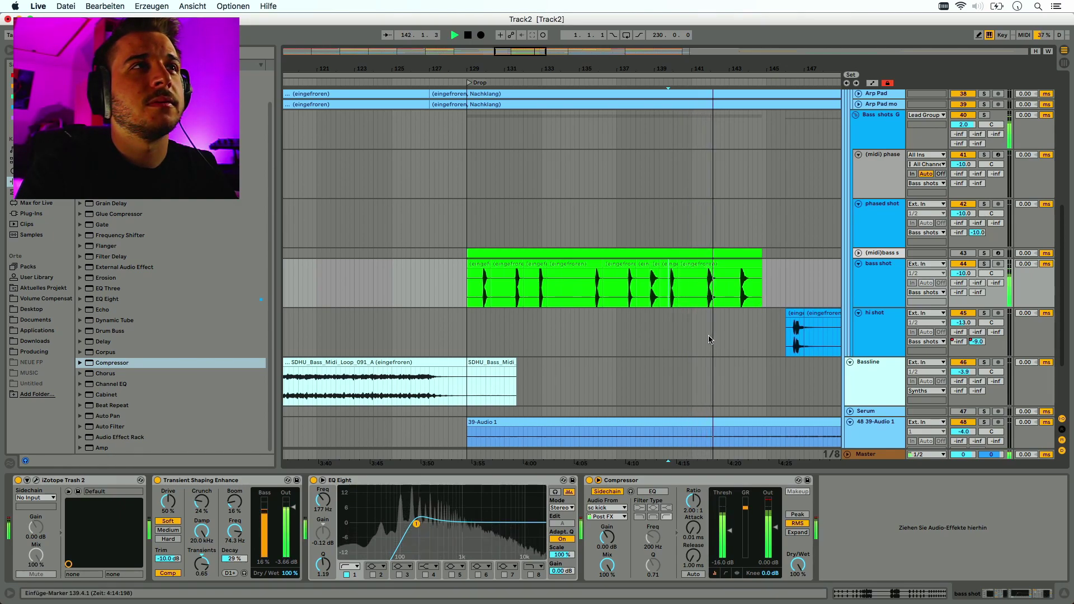
{"action": "key", "text": "space"}
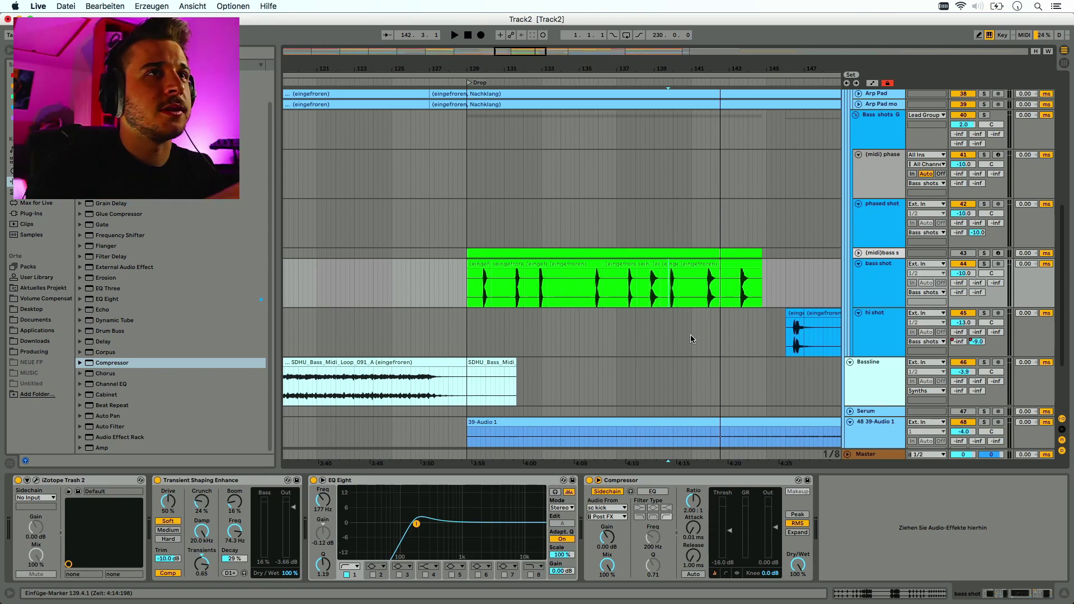
Fold the bass shot track and the whole Bass shots group
{"action": "left_click", "coordinate": [858, 264]}
{"action": "scroll", "coordinate": [710, 289], "scroll_direction": "down", "scroll_amount": 5}
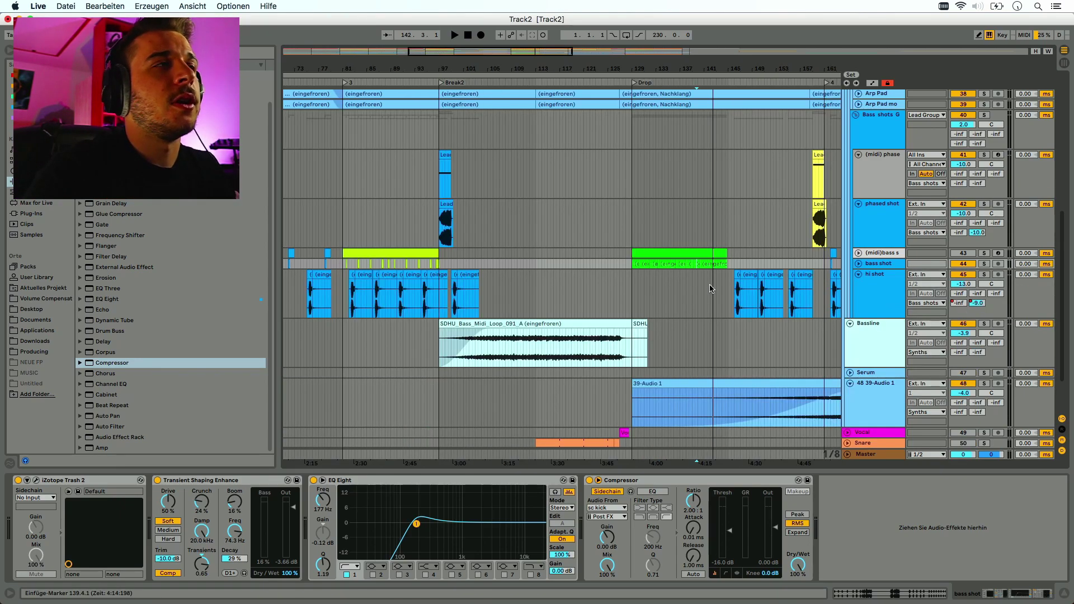
{"action": "scroll", "coordinate": [710, 289], "scroll_direction": "down", "scroll_amount": 3}
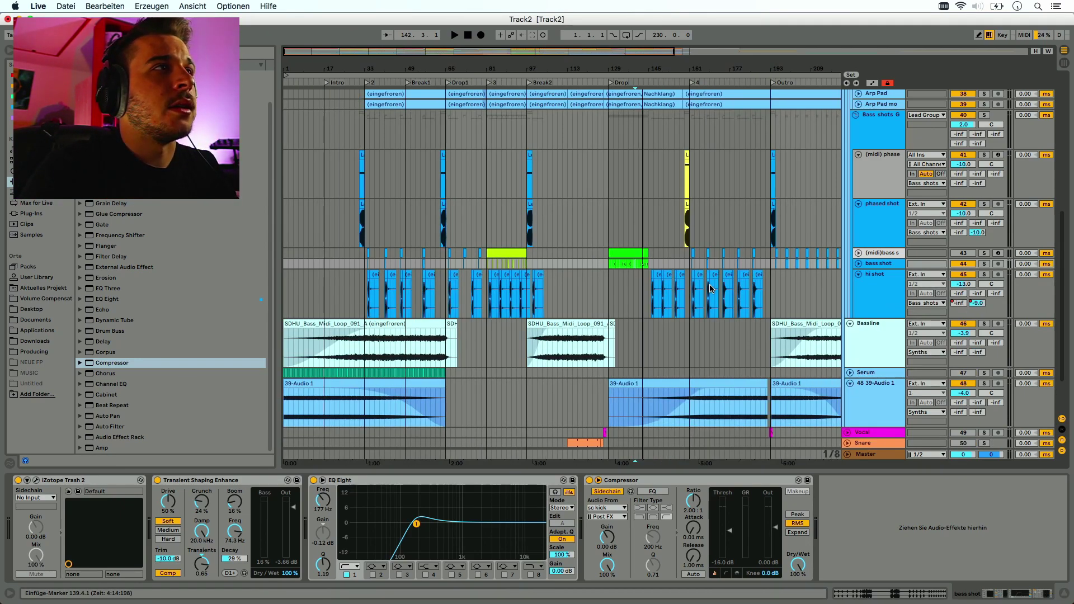
{"action": "scroll", "coordinate": [710, 289], "scroll_direction": "down", "scroll_amount": 2}
{"action": "left_click", "coordinate": [855, 116]}
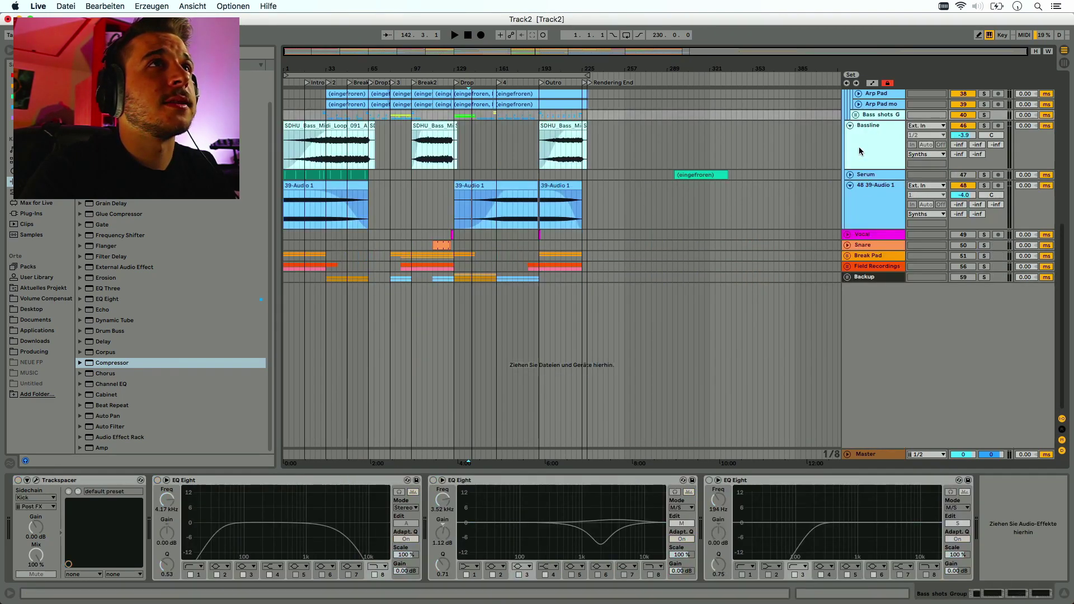
Select the Bassline track and audition its SDHU_Bass_Midi_Loop clip in Break2 in solo
{"action": "left_click", "coordinate": [860, 151]}
{"action": "scroll", "coordinate": [545, 183], "scroll_direction": "up", "scroll_amount": 2}
{"action": "left_click", "coordinate": [421, 198]}
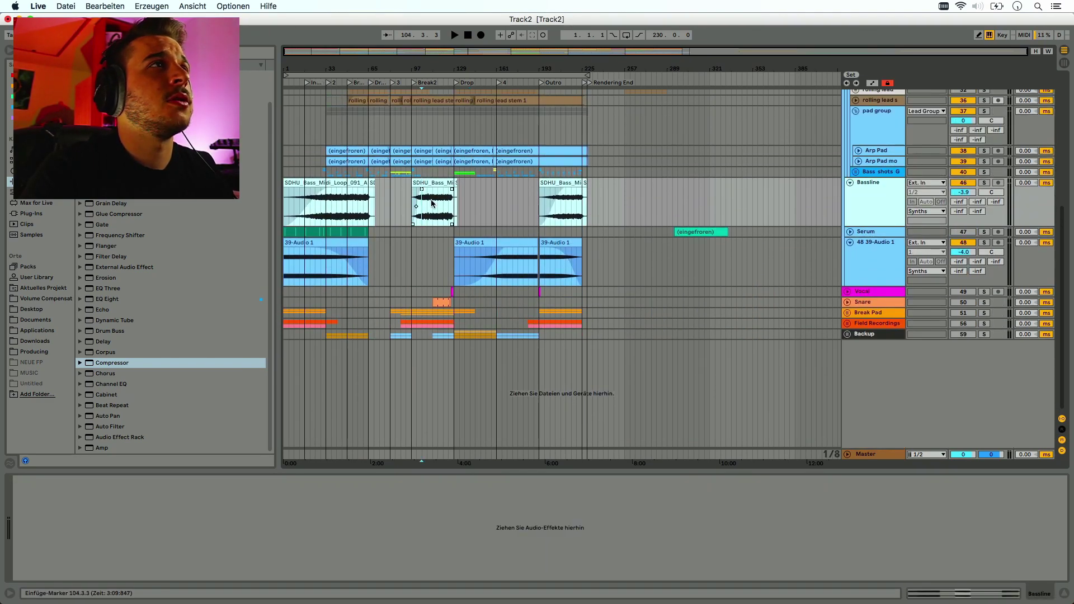
{"action": "left_click", "coordinate": [986, 183]}
{"action": "key", "text": "space"}
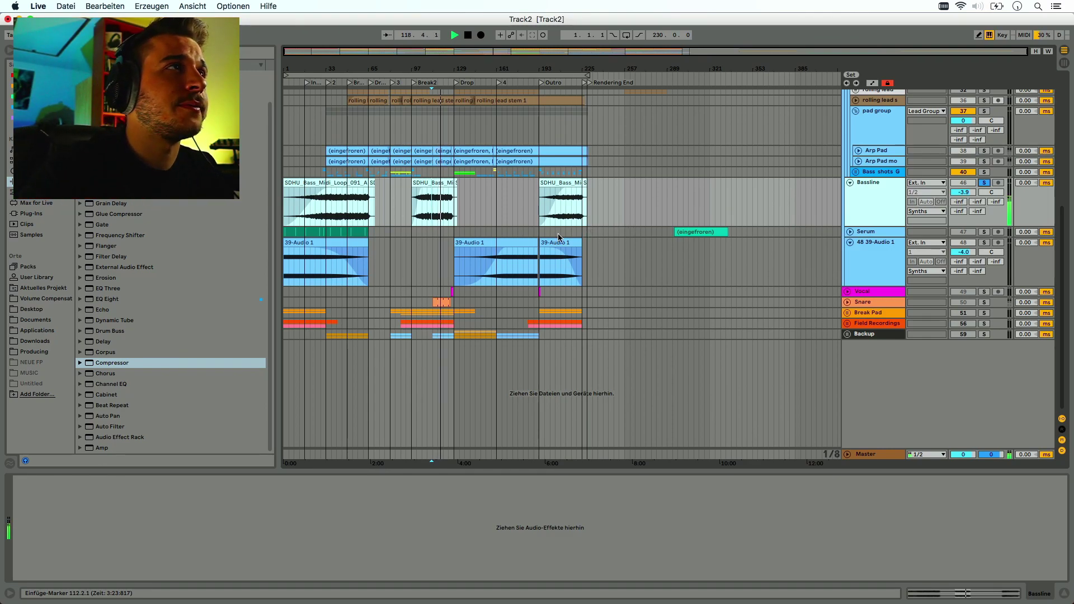
Audition the 39-Audio 1 track from bar 170 in solo, showing its Compressor and Auto Filter chain
{"action": "left_click", "coordinate": [509, 269]}
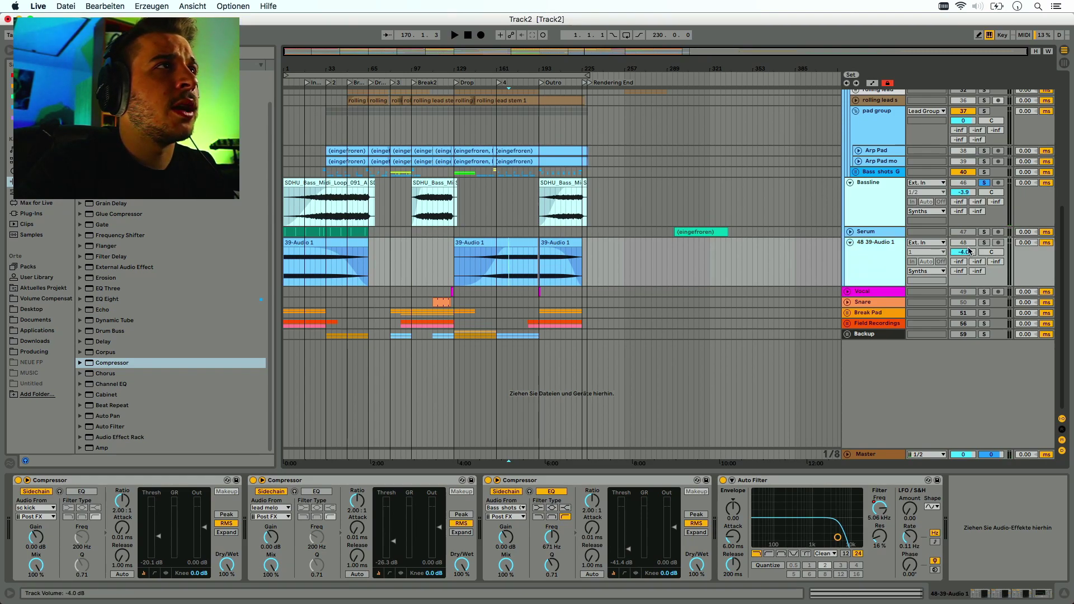
{"action": "left_click", "coordinate": [984, 242]}
{"action": "key", "text": "space"}
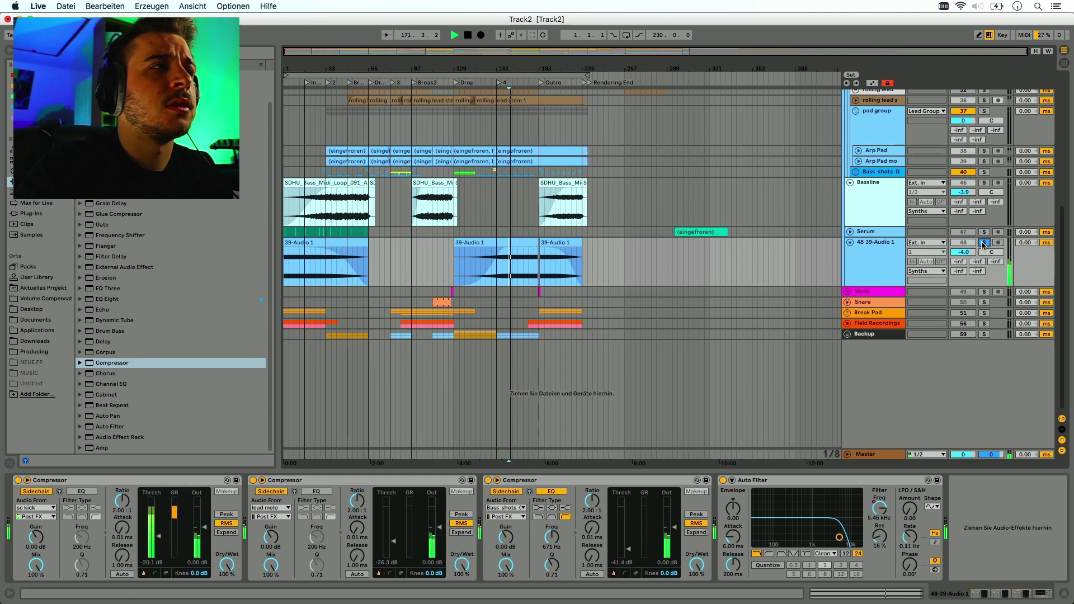
Unfold the Serum track and examine its frozen clips around section 2 at bar 33, stopping playback
{"action": "left_click", "coordinate": [850, 232]}
{"action": "scroll", "coordinate": [314, 221], "scroll_direction": "up", "scroll_amount": 6}
{"action": "scroll", "coordinate": [353, 261], "scroll_direction": "up", "scroll_amount": 8}
{"action": "scroll", "coordinate": [454, 262], "scroll_direction": "up", "scroll_amount": 4}
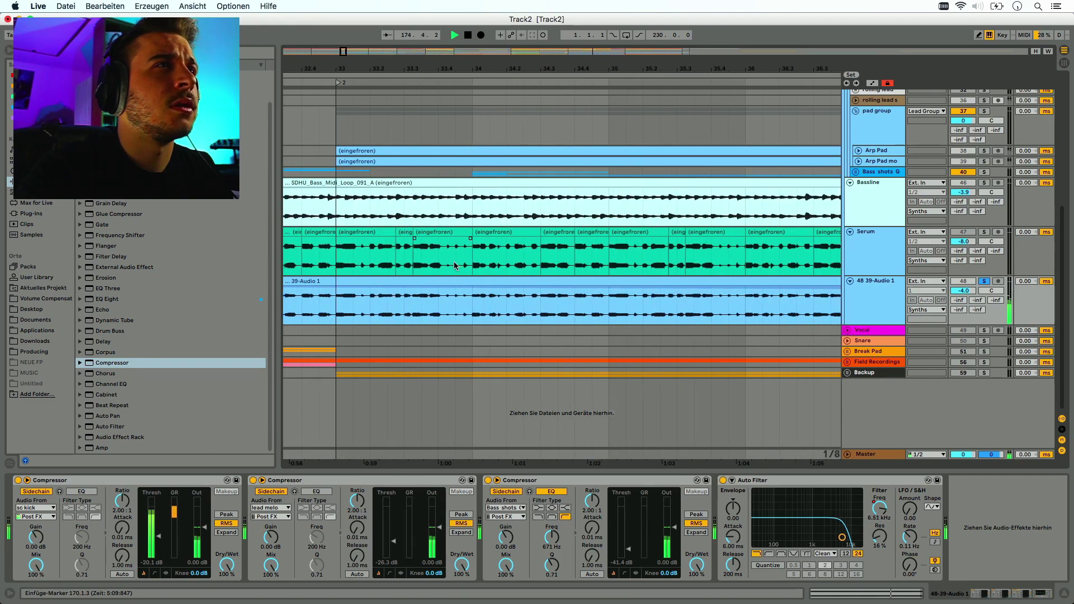
{"action": "key", "text": "space"}
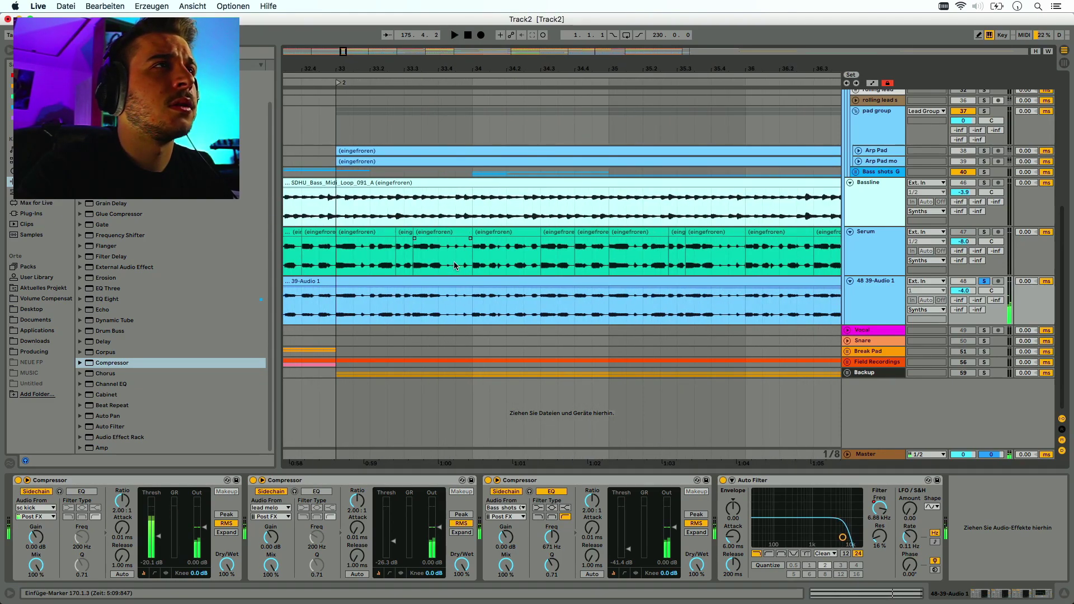
Audition the Serum track's long frozen clip beyond Rendering End from bar 300 in solo, and examine its waveform
{"action": "scroll", "coordinate": [447, 268], "scroll_direction": "down", "scroll_amount": 8}
{"action": "scroll", "coordinate": [655, 265], "scroll_direction": "down", "scroll_amount": 5}
{"action": "scroll", "coordinate": [657, 266], "scroll_direction": "down", "scroll_amount": 5}
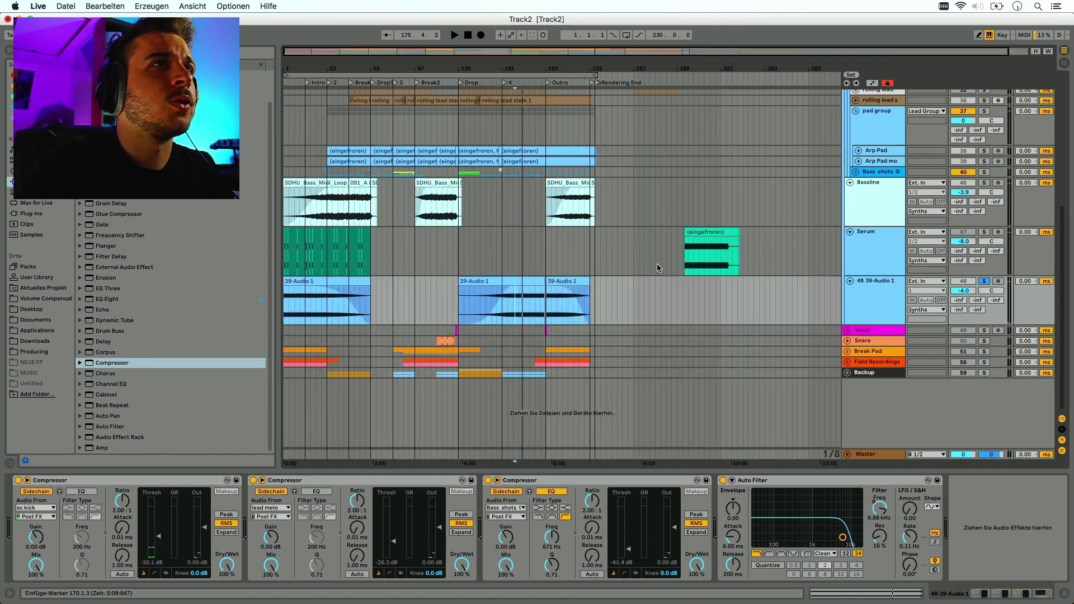
{"action": "left_click", "coordinate": [684, 261]}
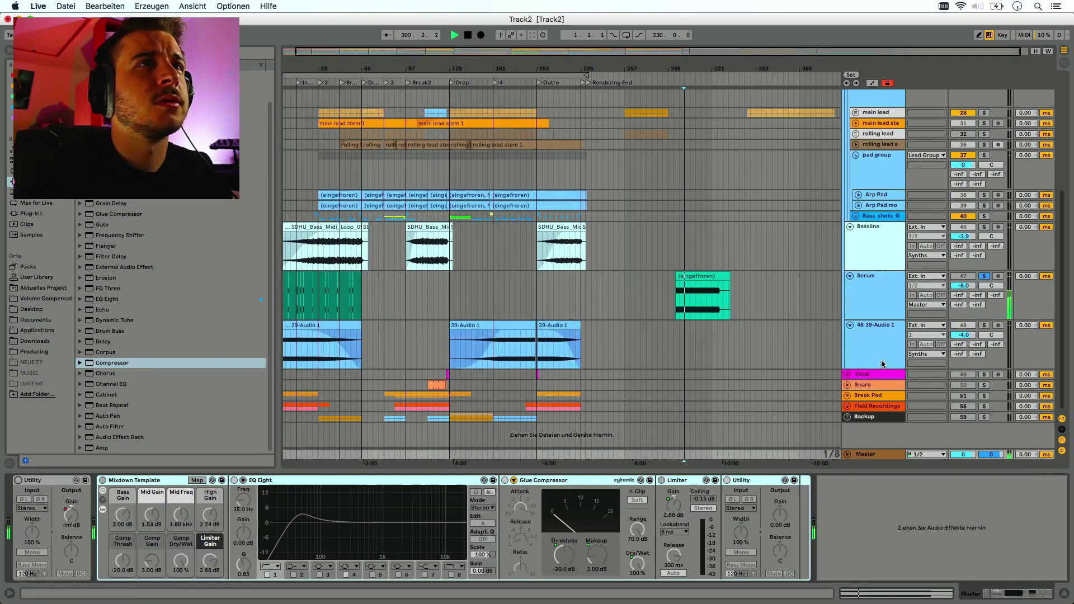
{"action": "key", "text": "z"}
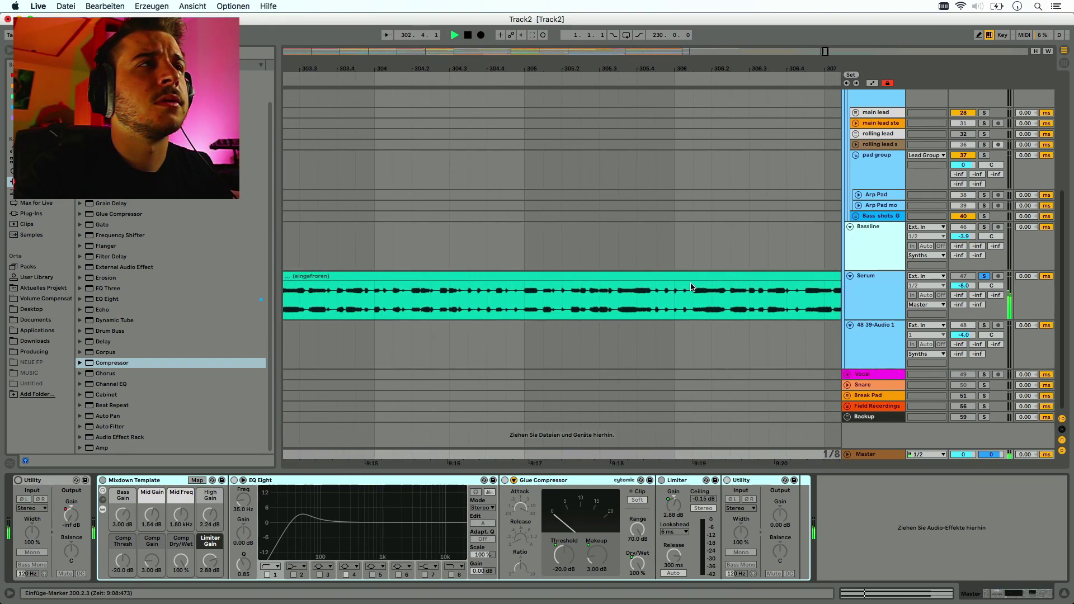
{"action": "key", "text": "minus"}
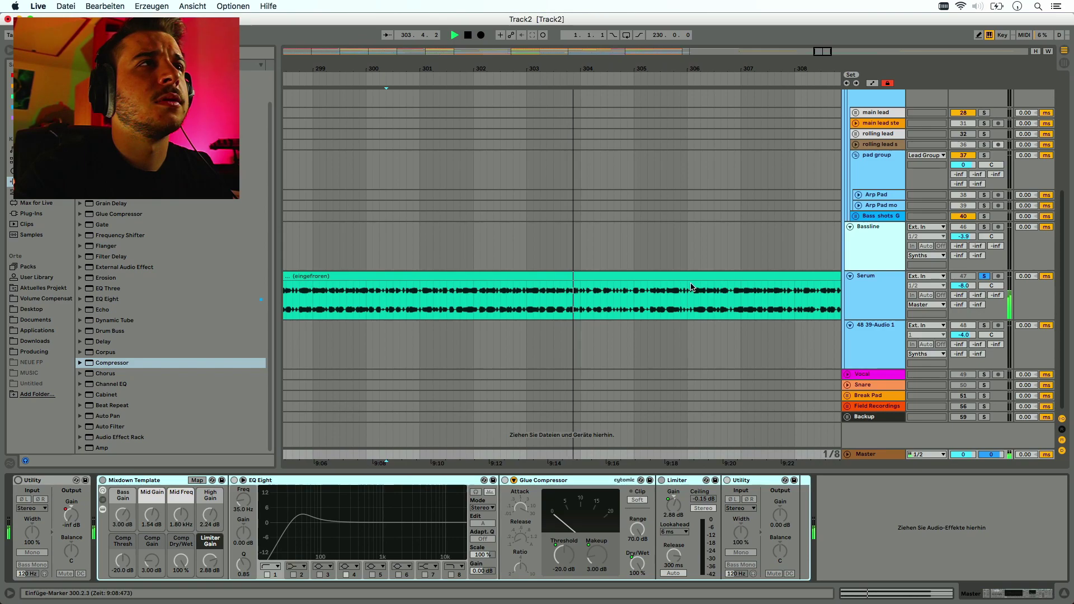
{"action": "key", "text": "minus"}
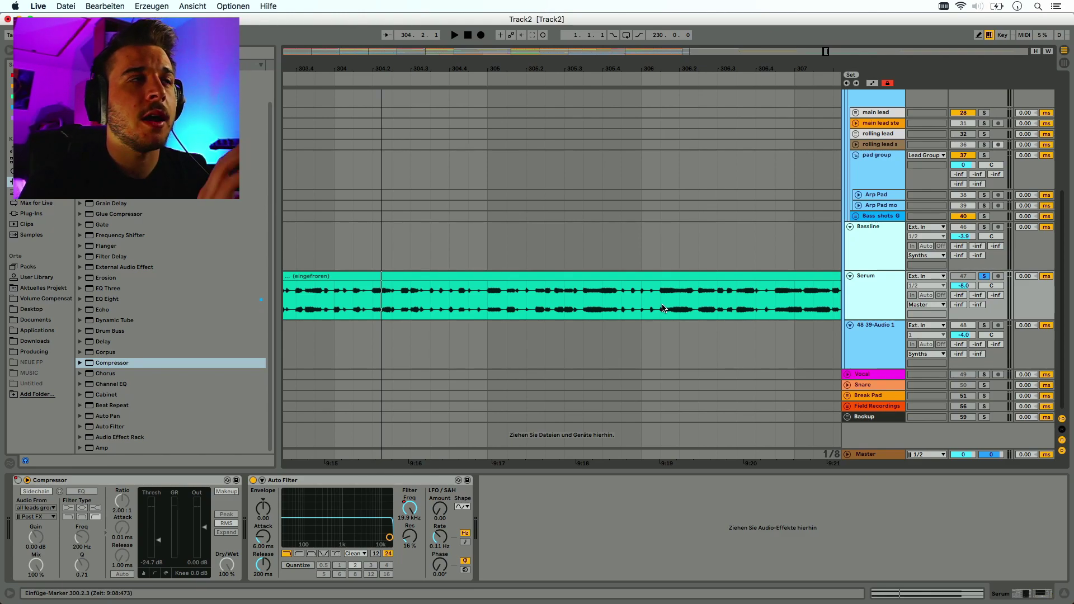
Replay the frozen Serum clip in solo from bar 303
{"action": "scroll", "coordinate": [662, 308], "scroll_direction": "down", "scroll_amount": 3}
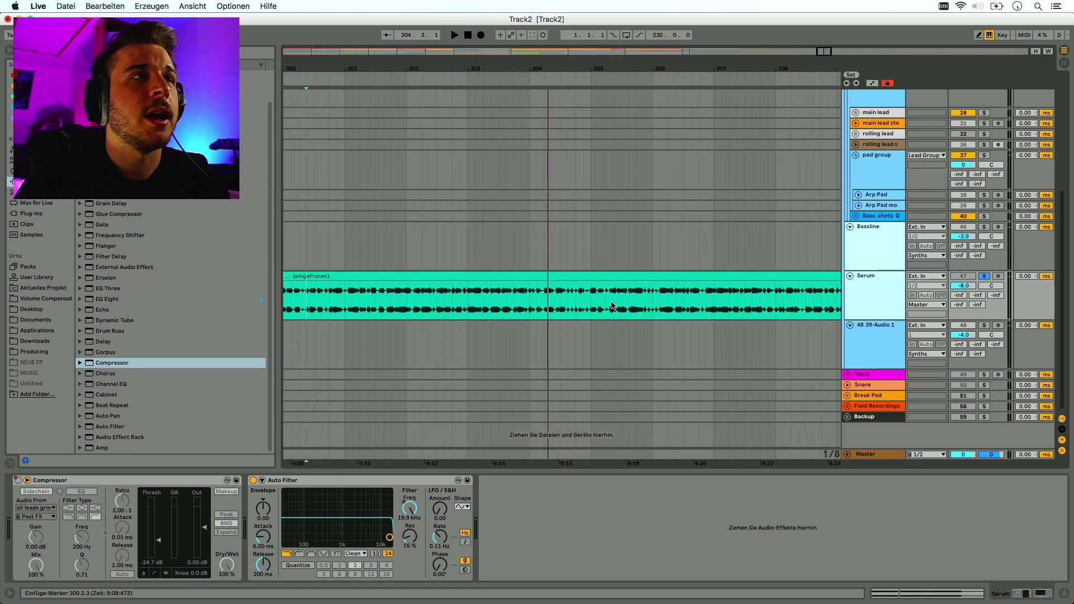
{"action": "left_click", "coordinate": [468, 307]}
{"action": "key", "text": "space"}
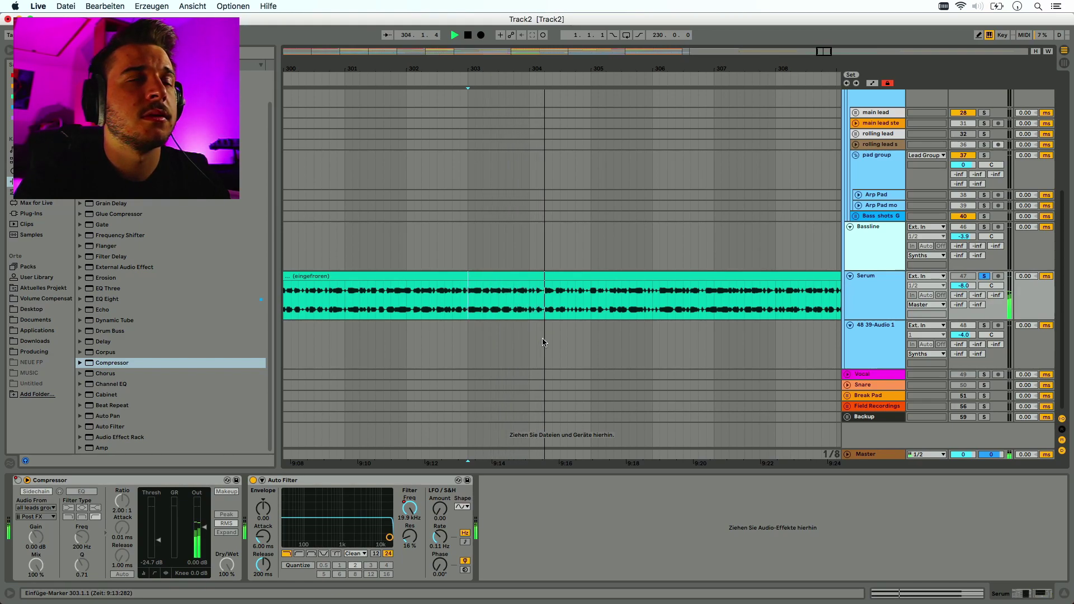
{"action": "key", "text": "space"}
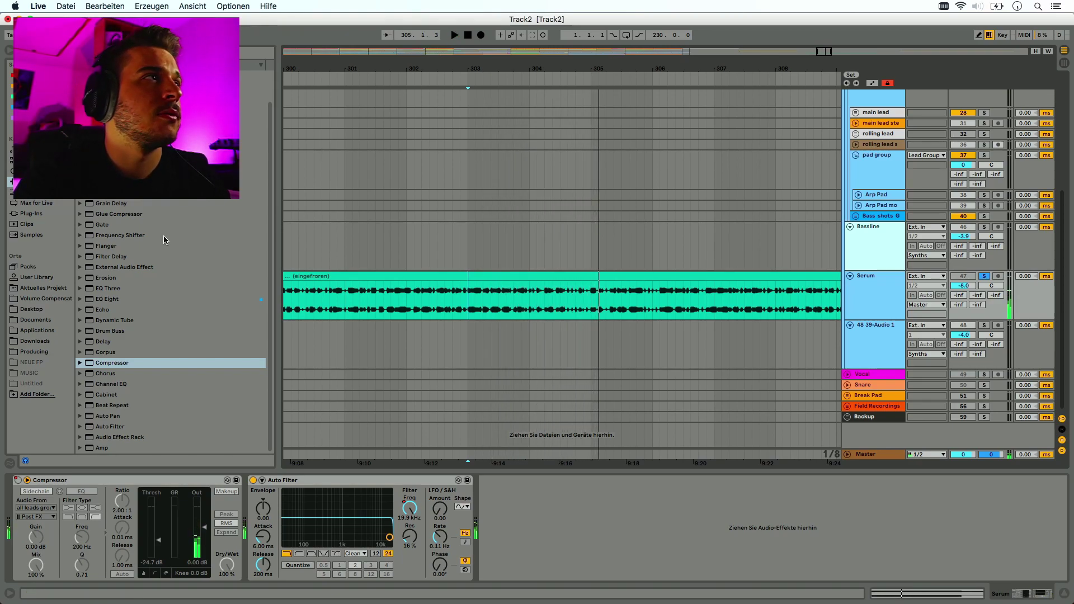
Look through the Max for Live devices and add an LFO after the Auto Filter on the Serum track
{"action": "left_click", "coordinate": [38, 204]}
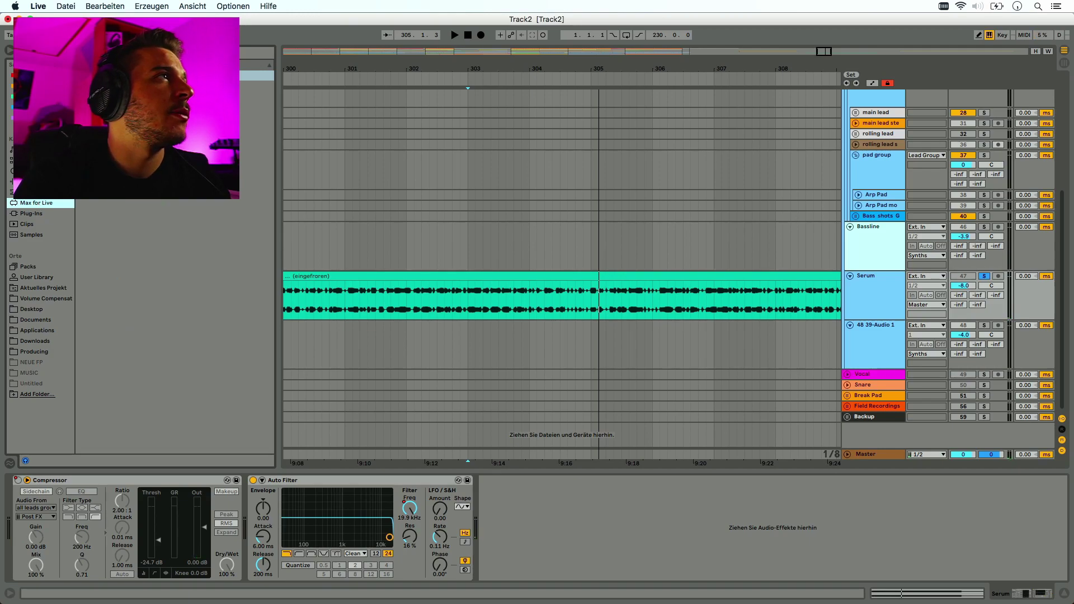
{"action": "scroll", "coordinate": [130, 238], "scroll_direction": "down", "scroll_amount": 5}
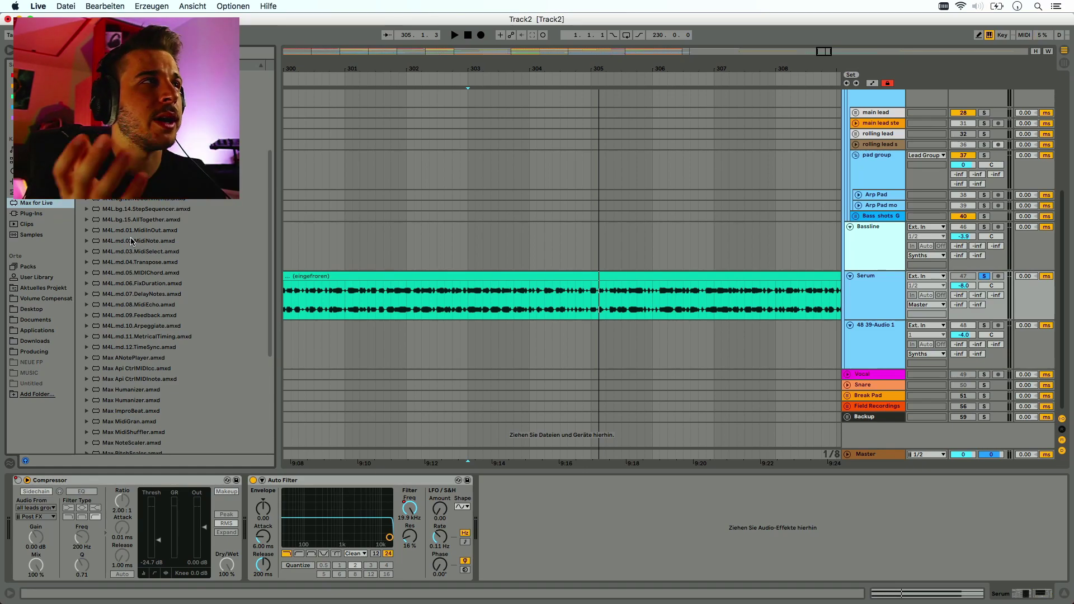
{"action": "scroll", "coordinate": [132, 241], "scroll_direction": "down", "scroll_amount": 5}
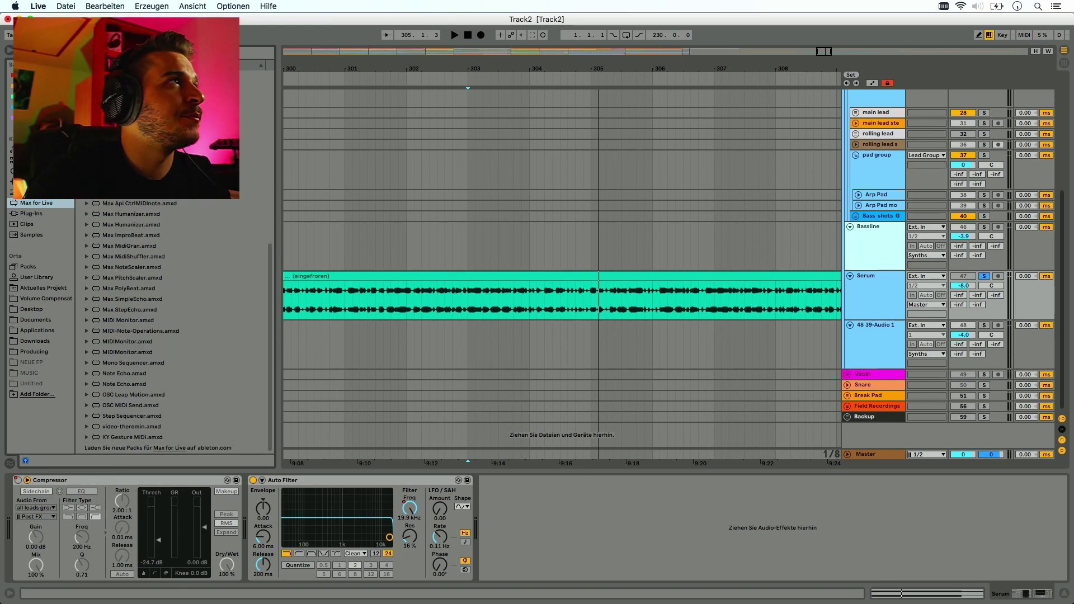
{"action": "key", "text": "super+f"}
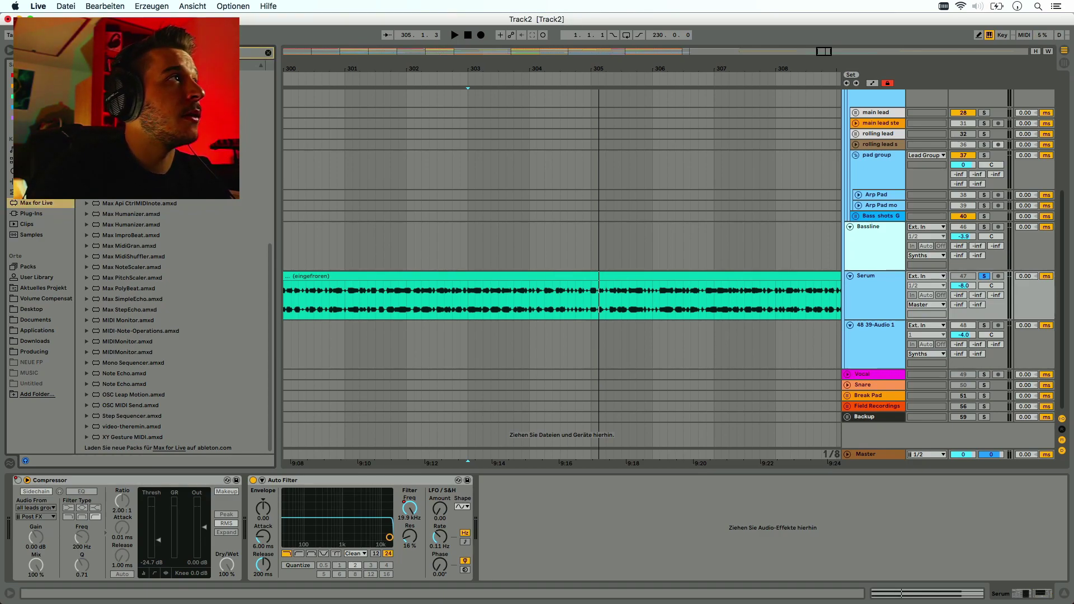
{"action": "key", "text": "Down"}
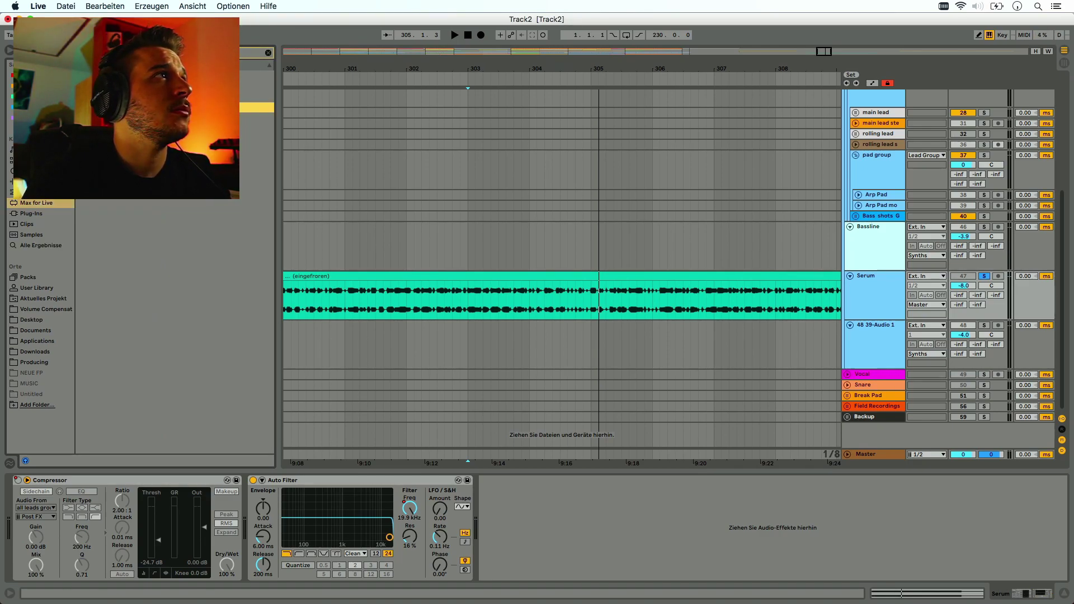
{"action": "key", "text": "Down"}
{"action": "key", "text": "Down"}
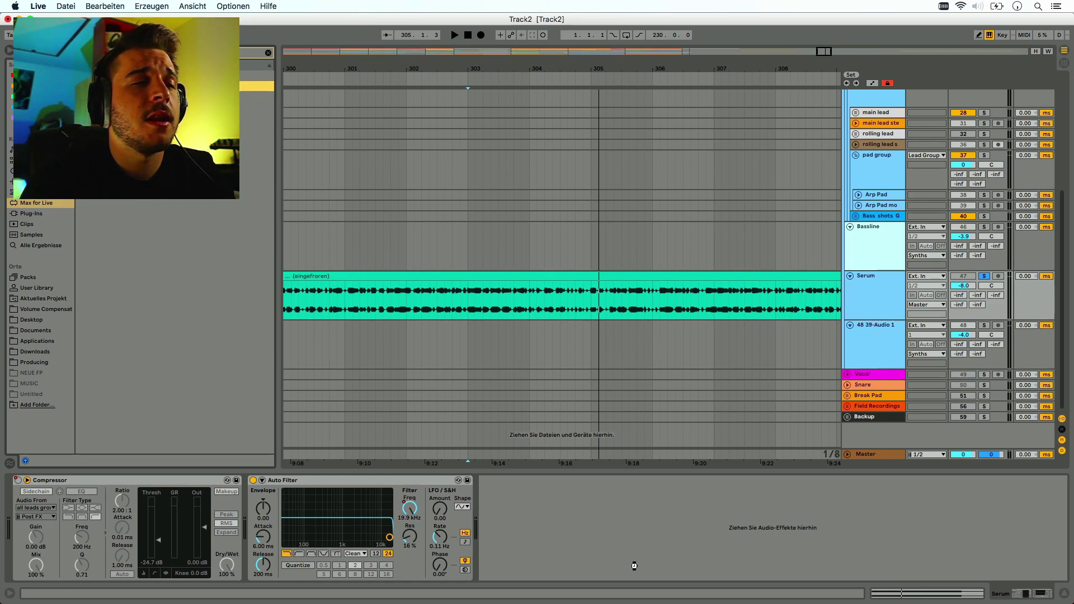
{"action": "key", "text": "Return"}
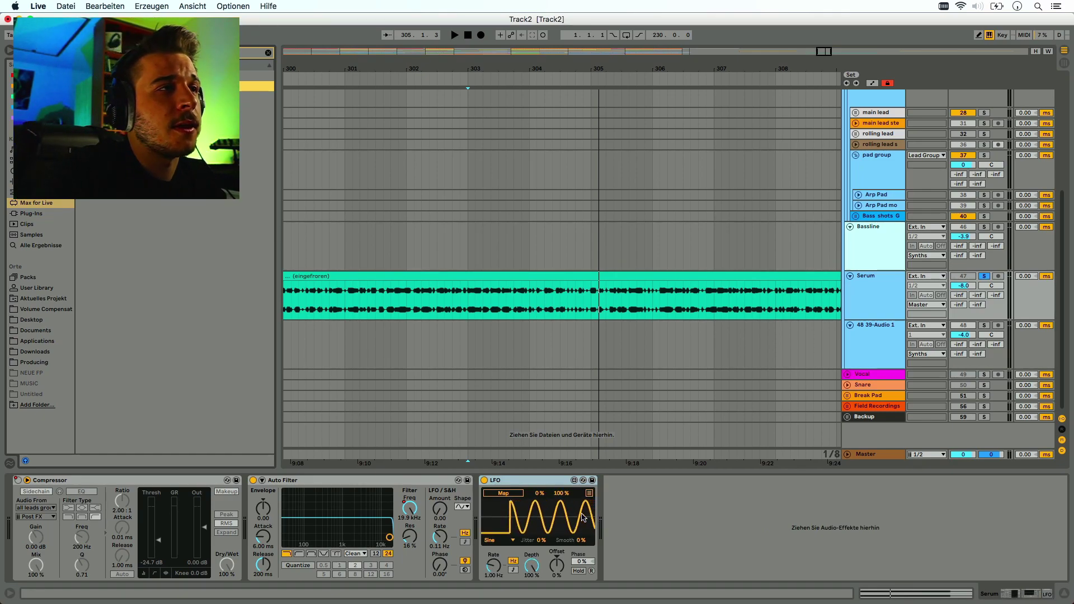
Set the LFO to Random at 8.43 Hz with 18% jitter and 29% smoothing, and play the Serum track briefly
{"action": "mouse_move", "coordinate": [494, 565]}
{"action": "left_mouse_down"}
{"action": "mouse_move", "coordinate": [494, 541]}
{"action": "mouse_move", "coordinate": [494, 560]}
{"action": "left_mouse_up"}
{"action": "left_click", "coordinate": [509, 538]}
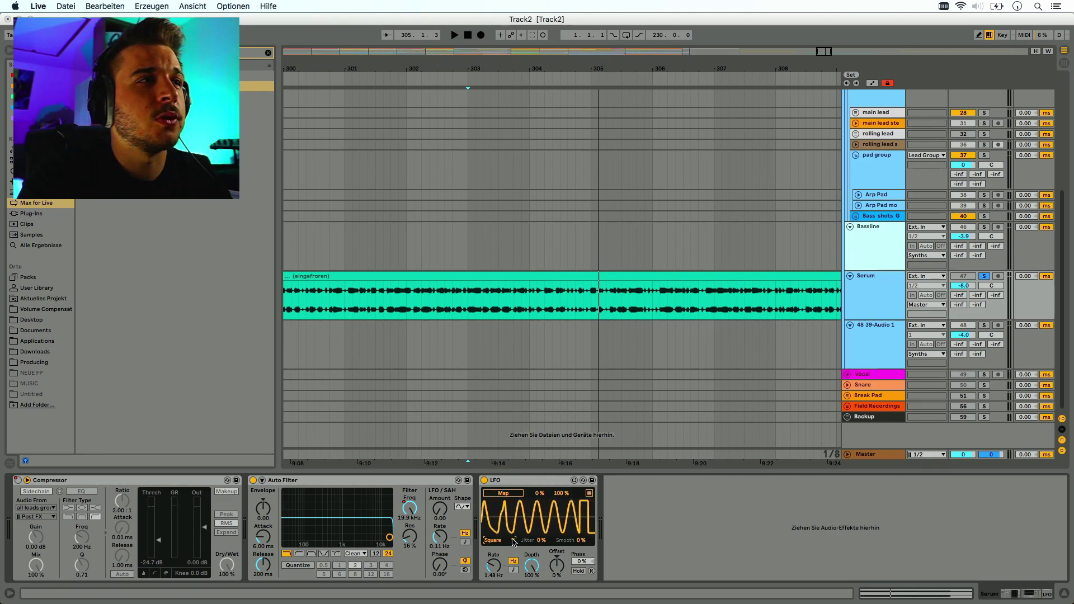
{"action": "left_click", "coordinate": [504, 522]}
{"action": "left_click_drag", "start_coordinate": [499, 565], "coordinate": [583, 527]}
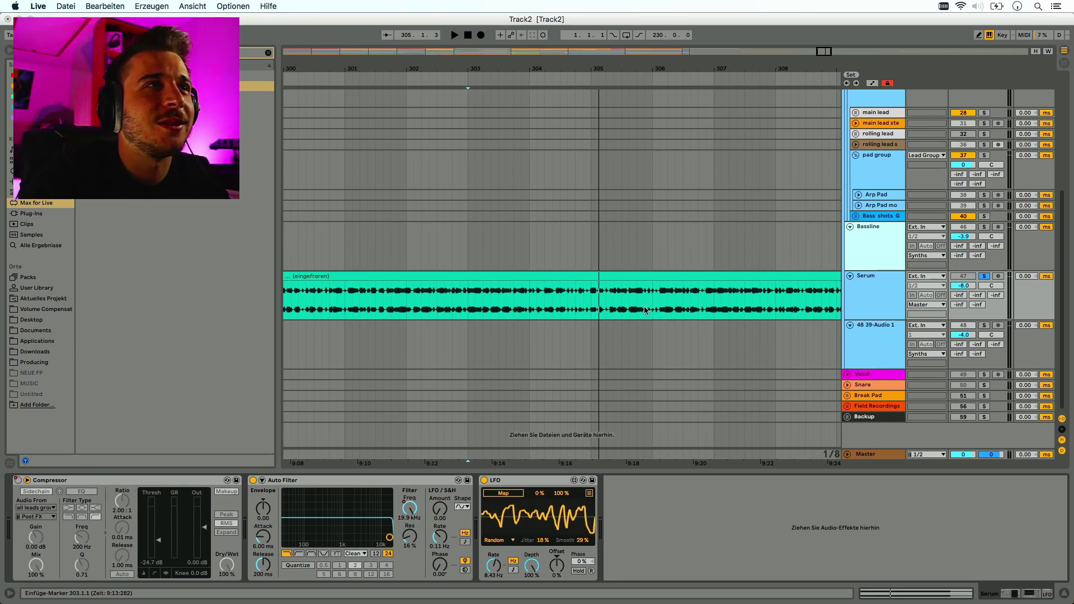
{"action": "key", "text": "space"}
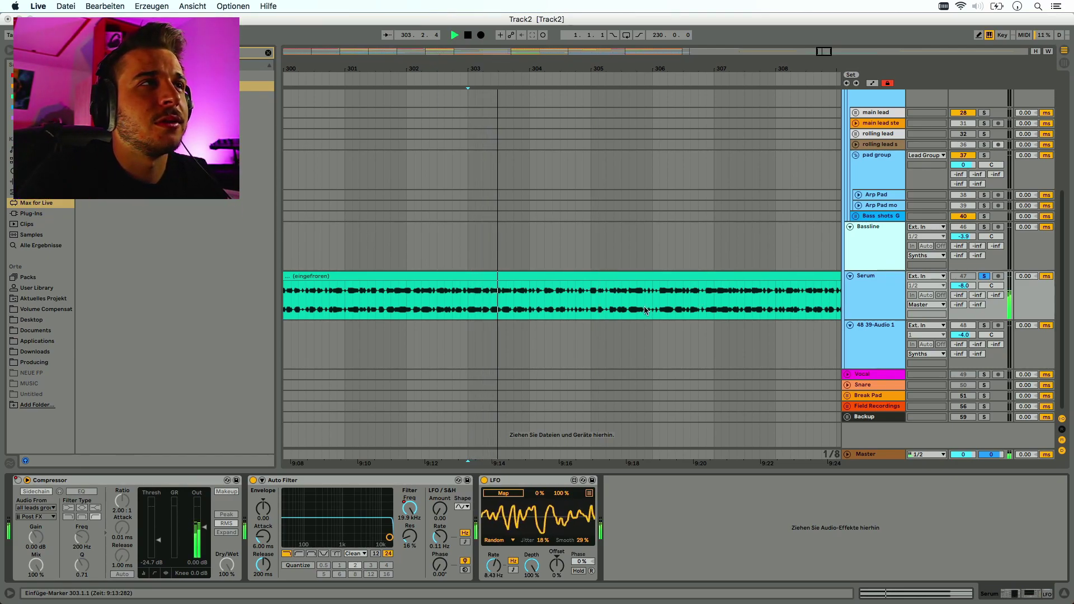
{"action": "key", "text": "space"}
Duplicate the LFO and map the copy to the first LFO's Rate
{"action": "left_click", "coordinate": [515, 565]}
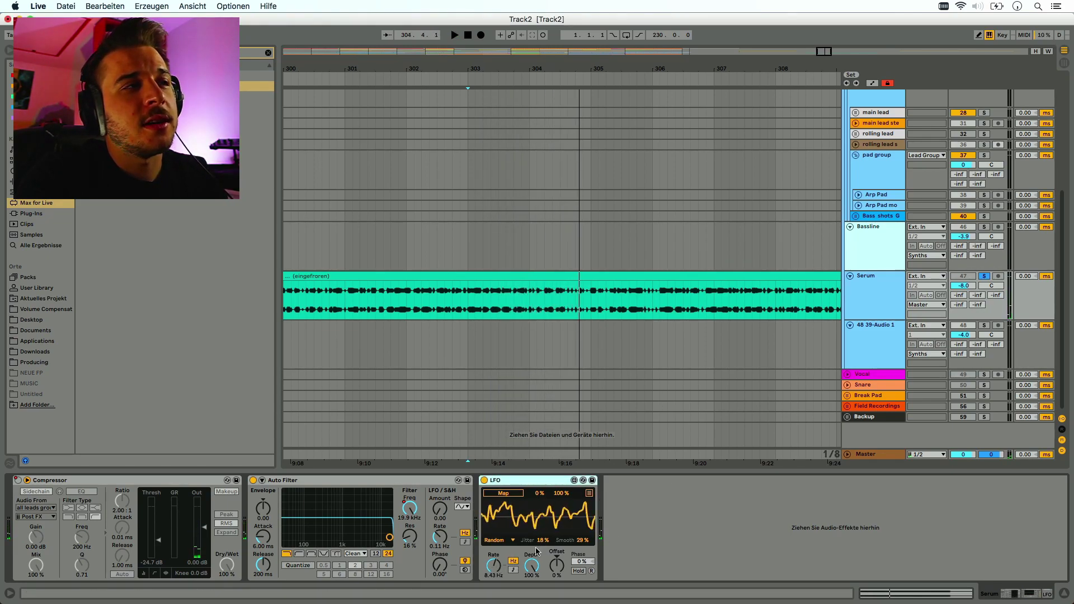
{"action": "left_click", "coordinate": [616, 569]}
{"action": "left_click", "coordinate": [526, 481]}
{"action": "key", "text": "Delete"}
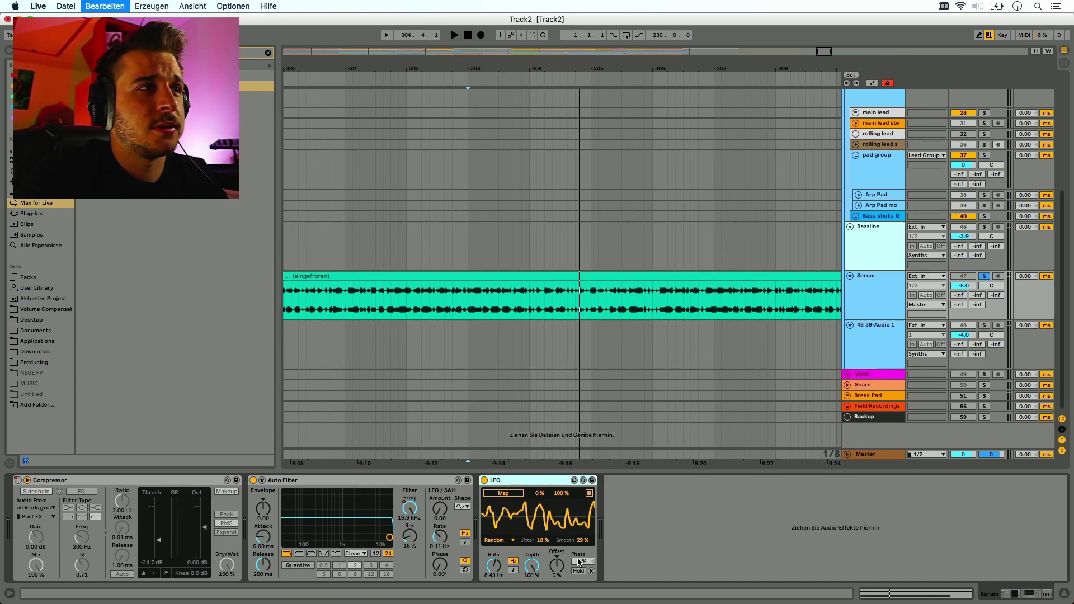
{"action": "left_click", "coordinate": [642, 491]}
{"action": "left_click", "coordinate": [493, 566]}
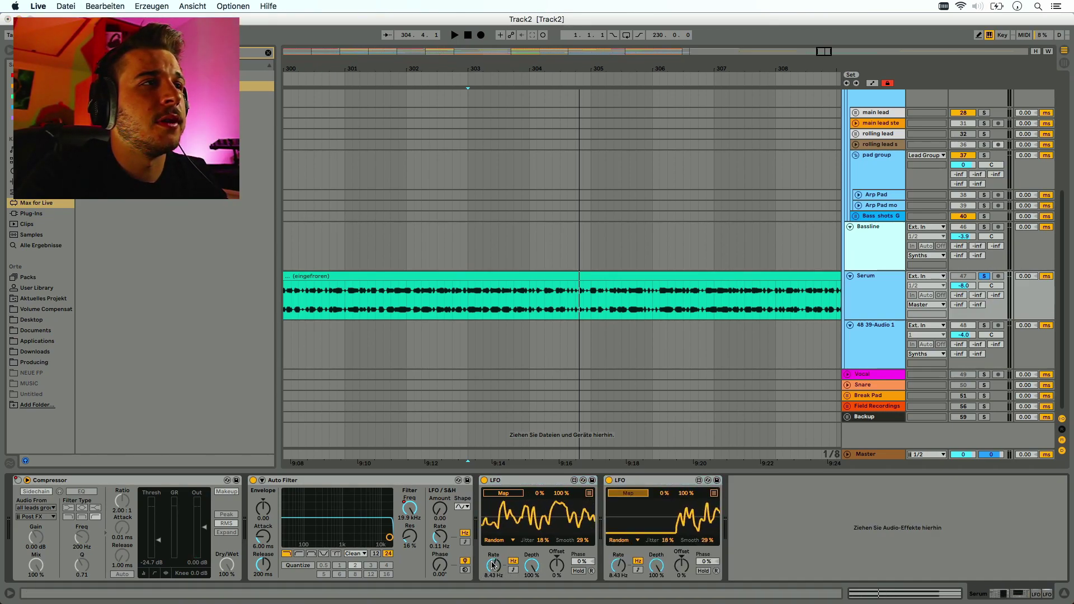
Play the Serum track with the second LFO's rate raised to 18.9 Hz and the first's jitter to 35%, and delete both LFOs
{"action": "key", "text": "space"}
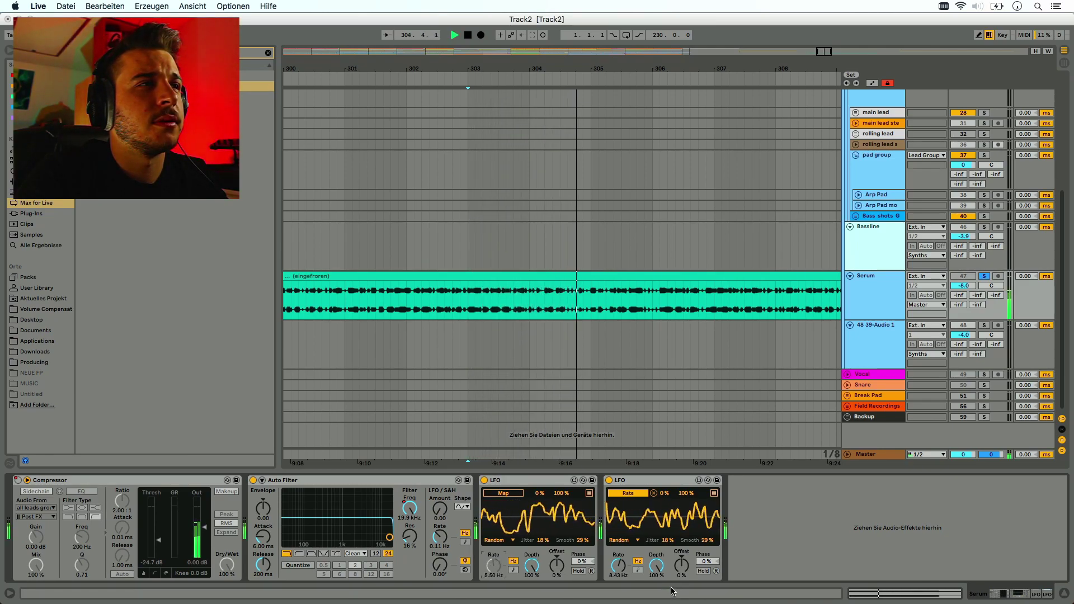
{"action": "left_click_drag", "start_coordinate": [619, 566], "coordinate": [543, 541]}
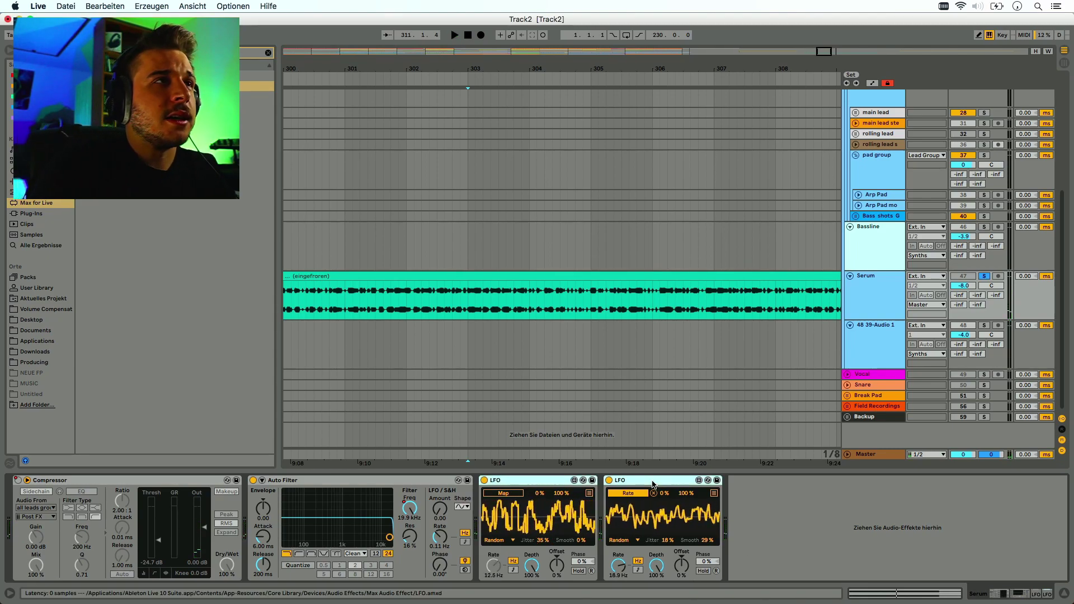
{"action": "key", "text": "Delete"}
Examine the Serum clips around Break1 and audition the track in solo from bar 18
{"action": "key", "text": "w"}
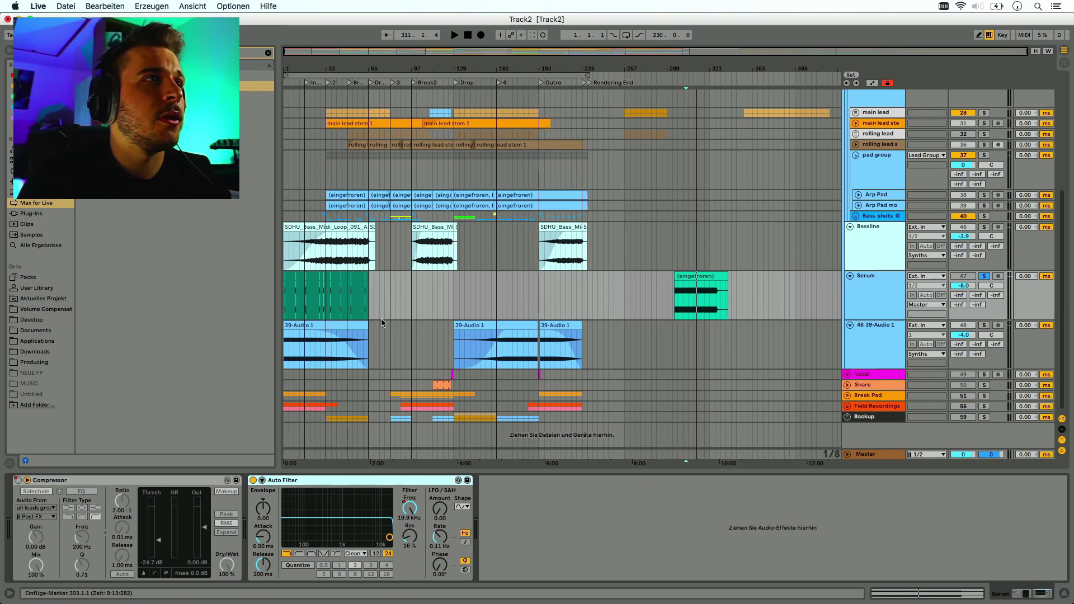
{"action": "scroll", "coordinate": [336, 293], "scroll_direction": "up", "scroll_amount": 10}
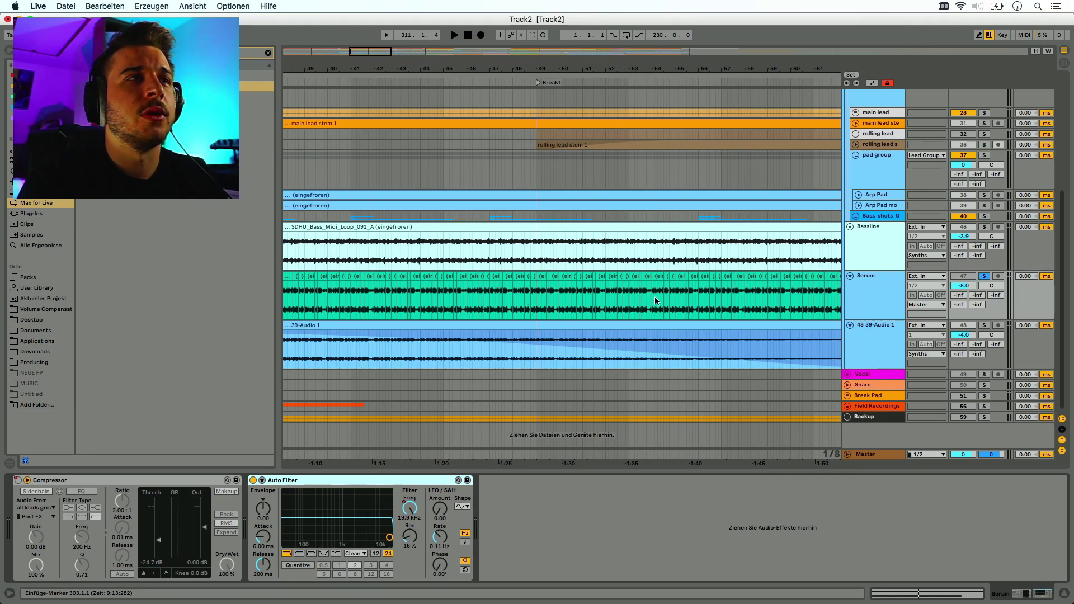
{"action": "key", "text": "w"}
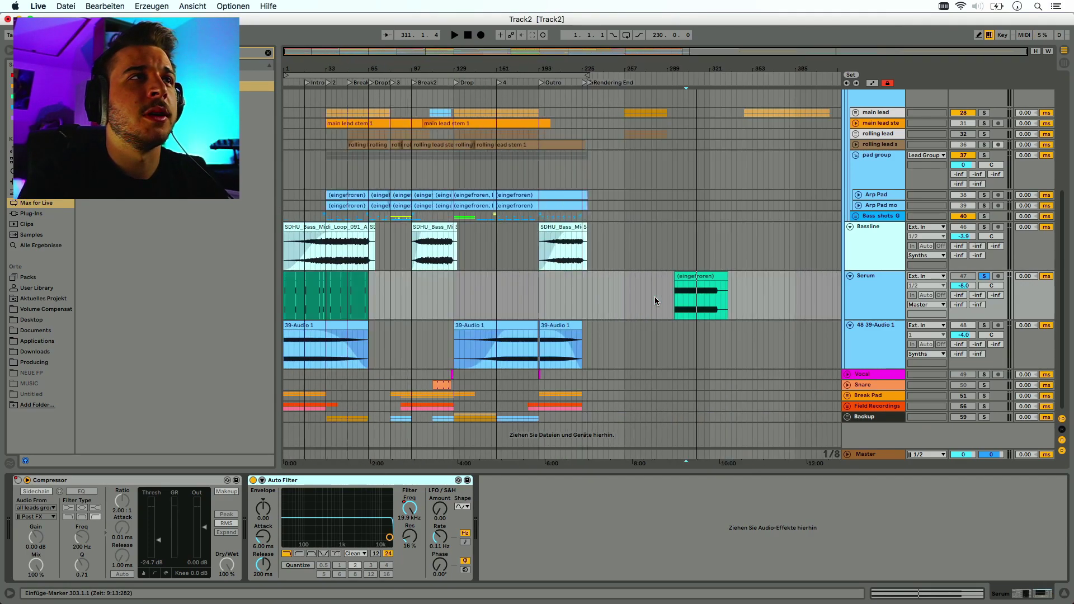
{"action": "left_click", "coordinate": [307, 286]}
{"action": "key", "text": "space"}
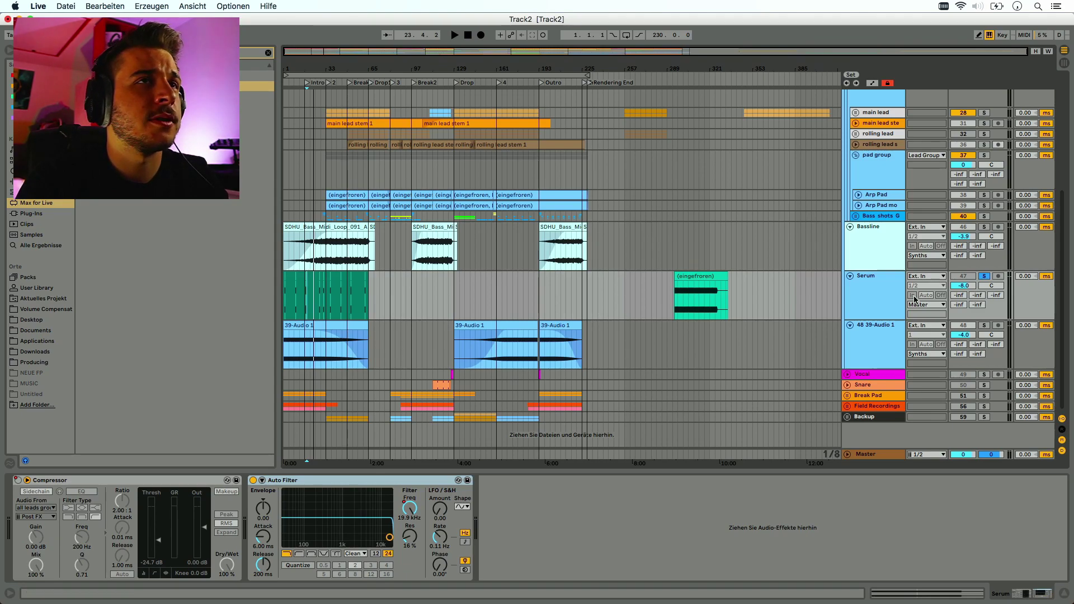
Take the Serum track out of solo and fold it, with the 39-Audio 1 track selected
{"action": "left_click", "coordinate": [985, 277]}
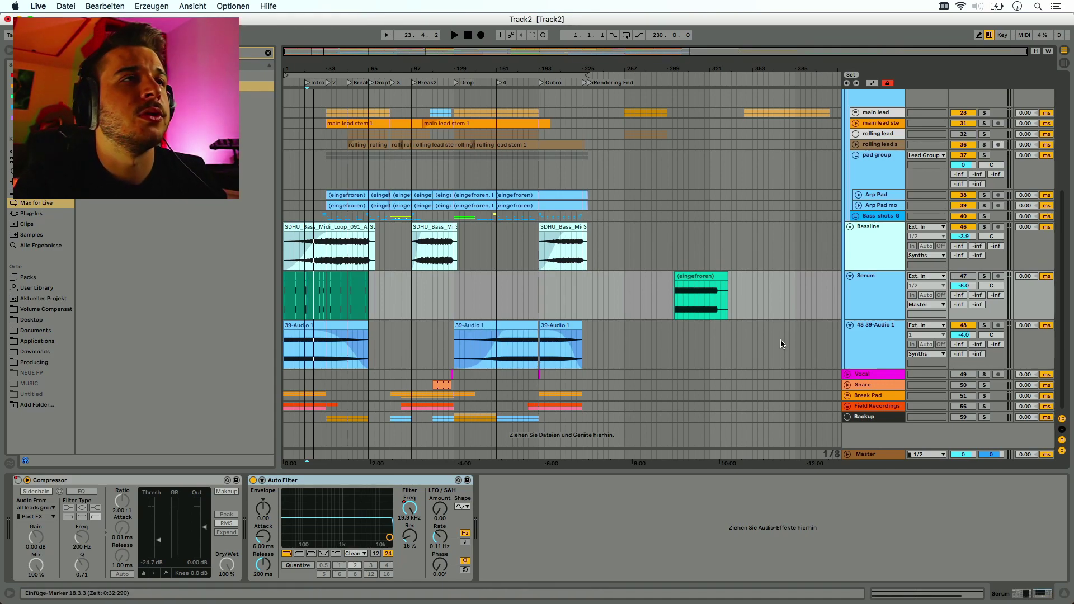
{"action": "left_click", "coordinate": [977, 327]}
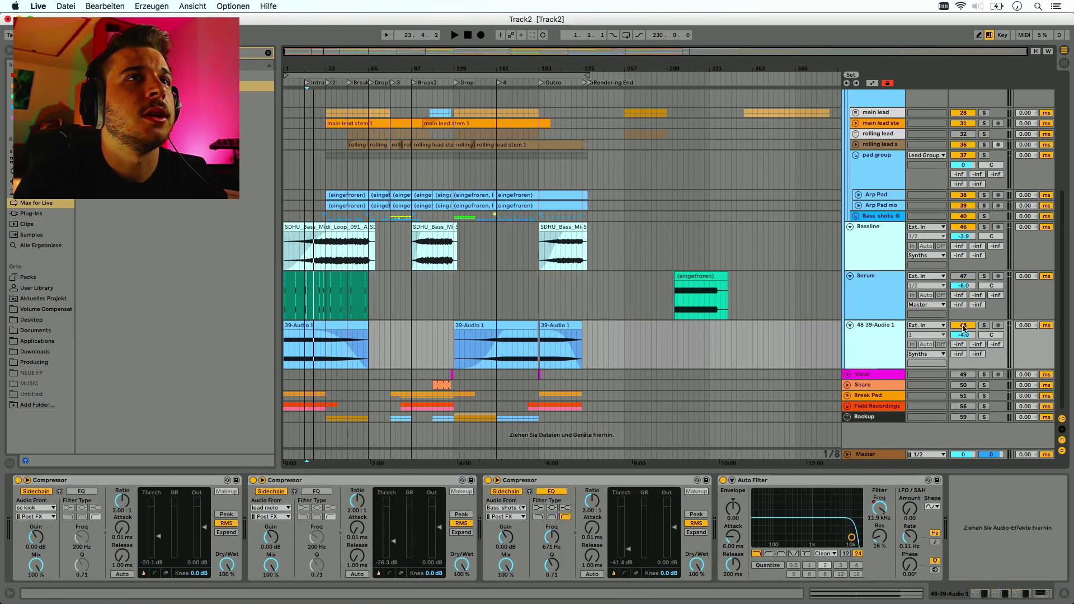
{"action": "left_click", "coordinate": [850, 276]}
{"action": "scroll", "coordinate": [806, 240], "scroll_direction": "up", "scroll_amount": 2}
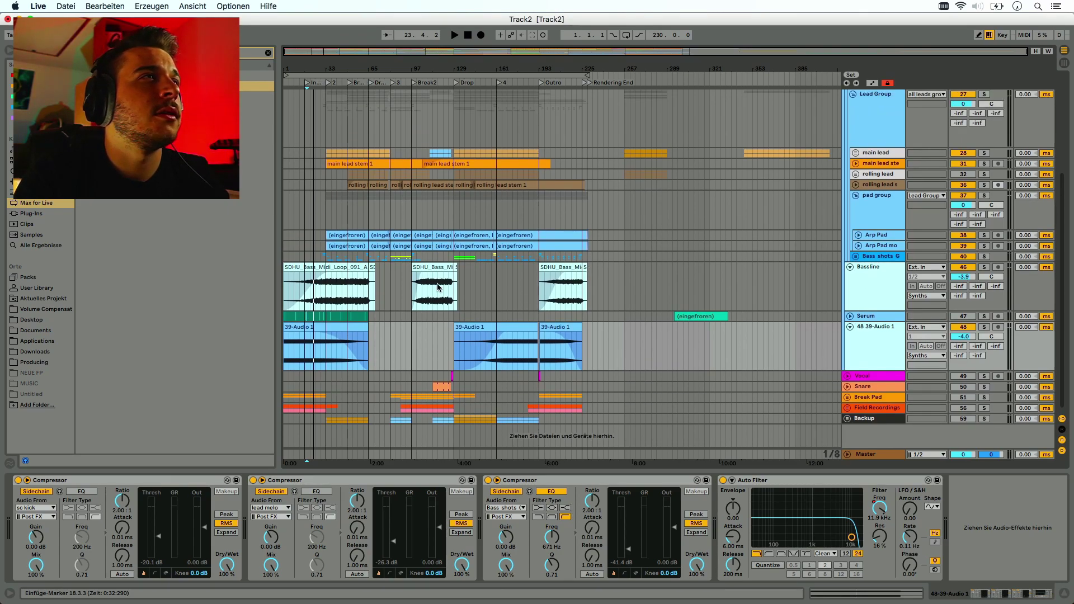
Play the 39-Audio 1 track's first clip from bar 1, showing its sidechained Compressors and Auto Filter
{"action": "left_click", "coordinate": [343, 327]}
{"action": "key", "text": "space"}
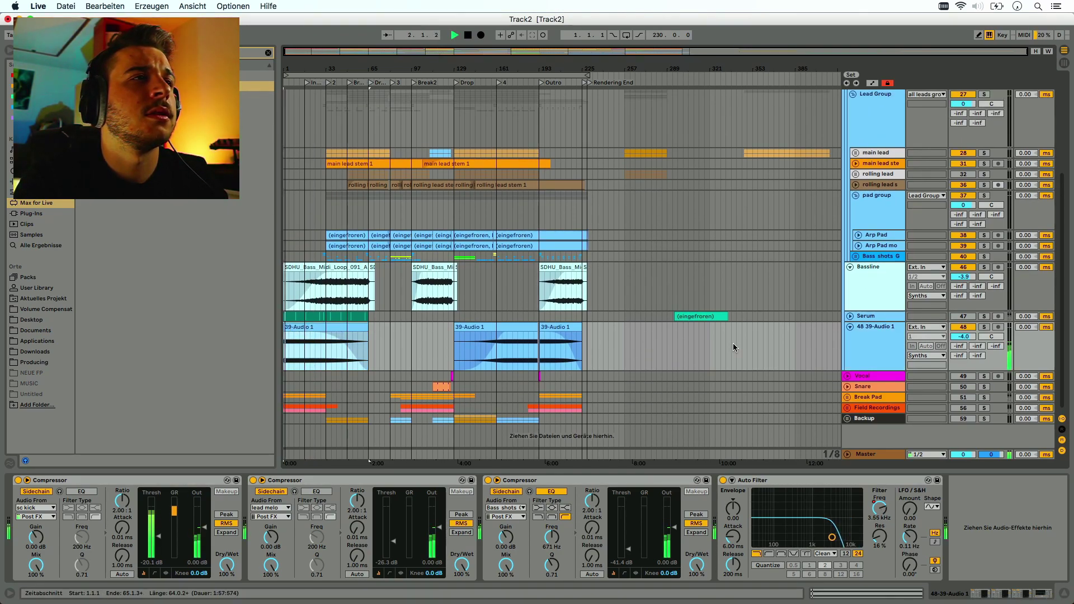
{"action": "left_click", "coordinate": [863, 351]}
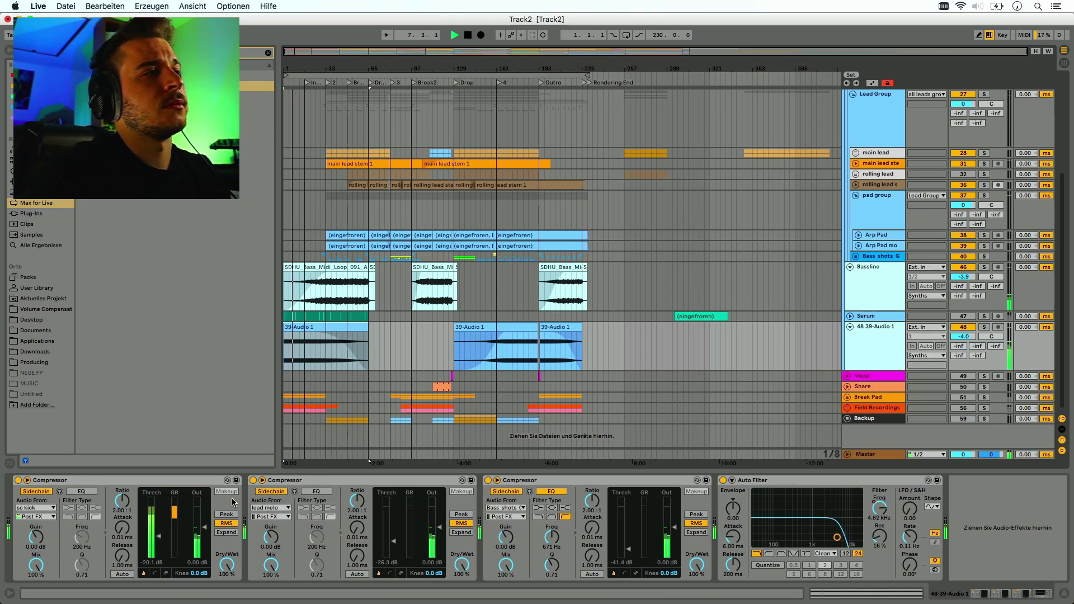
{"action": "key", "text": "space"}
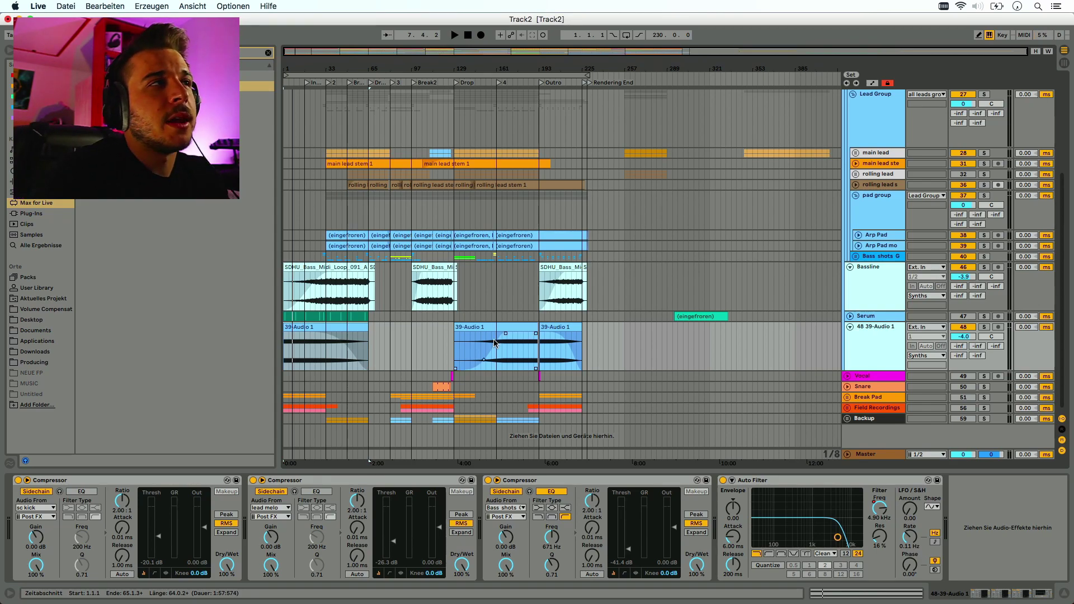
Play the full arrangement from bar 32 to hear 39-Audio 1 together with the other tracks
{"action": "left_click", "coordinate": [343, 358]}
{"action": "left_click", "coordinate": [325, 358]}
{"action": "key", "text": "space"}
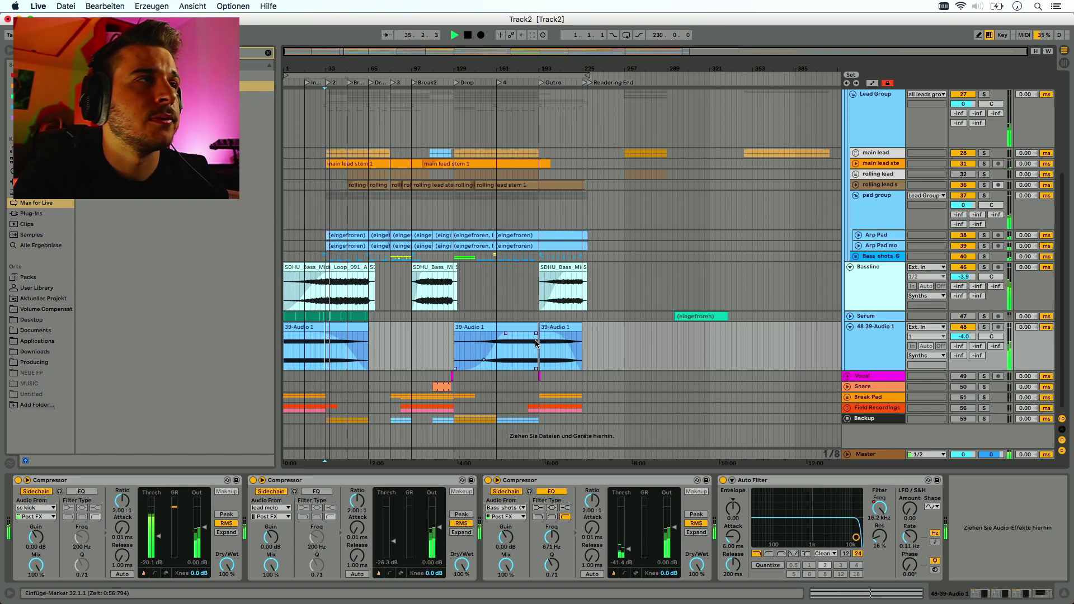
{"action": "key", "text": "space"}
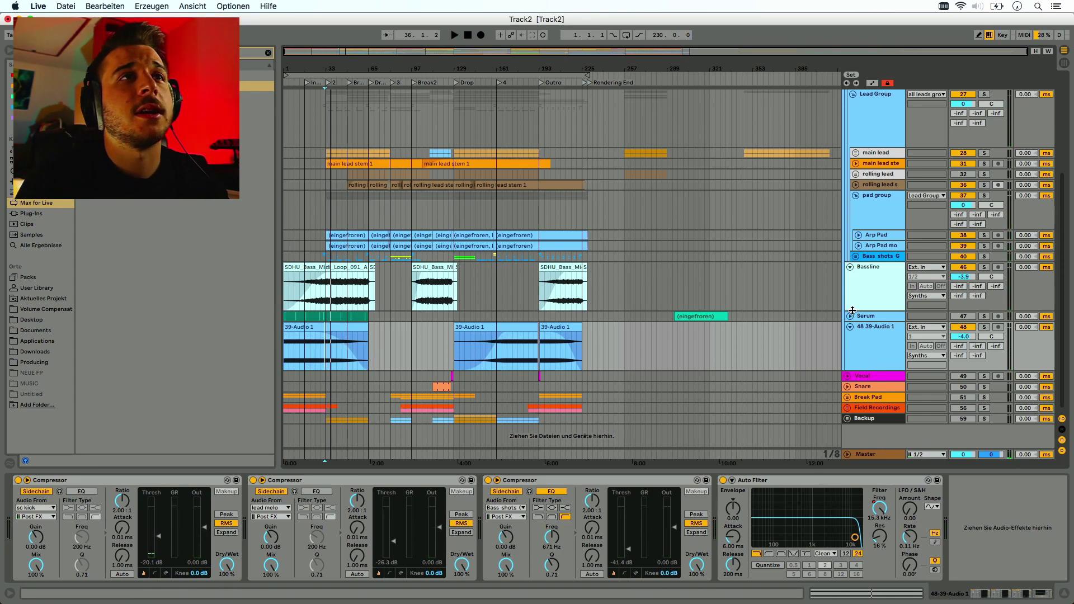
Fold the Synths group and unfold the Vocal track, selecting its clip at bar 127 before the Drop
{"action": "scroll", "coordinate": [877, 314], "scroll_direction": "up", "scroll_amount": 5}
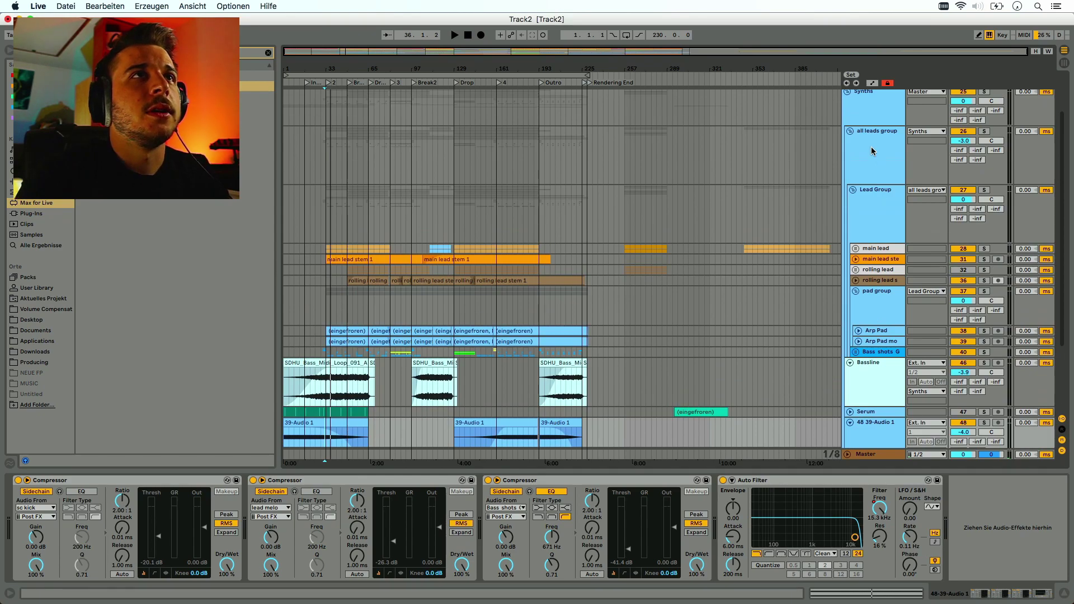
{"action": "left_click", "coordinate": [848, 147]}
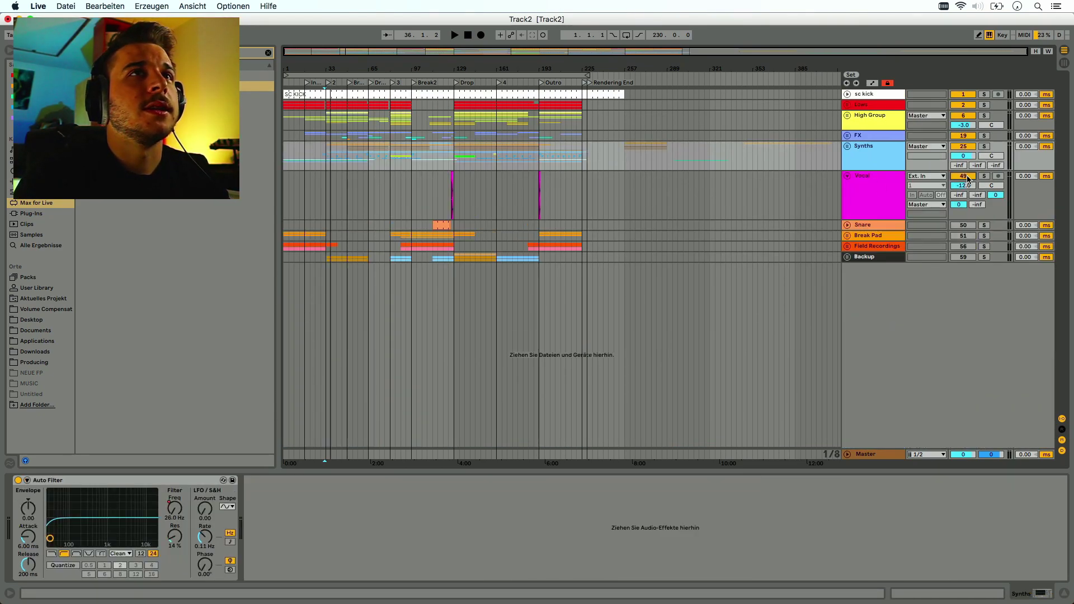
{"action": "scroll", "coordinate": [467, 182], "scroll_direction": "up", "scroll_amount": 5}
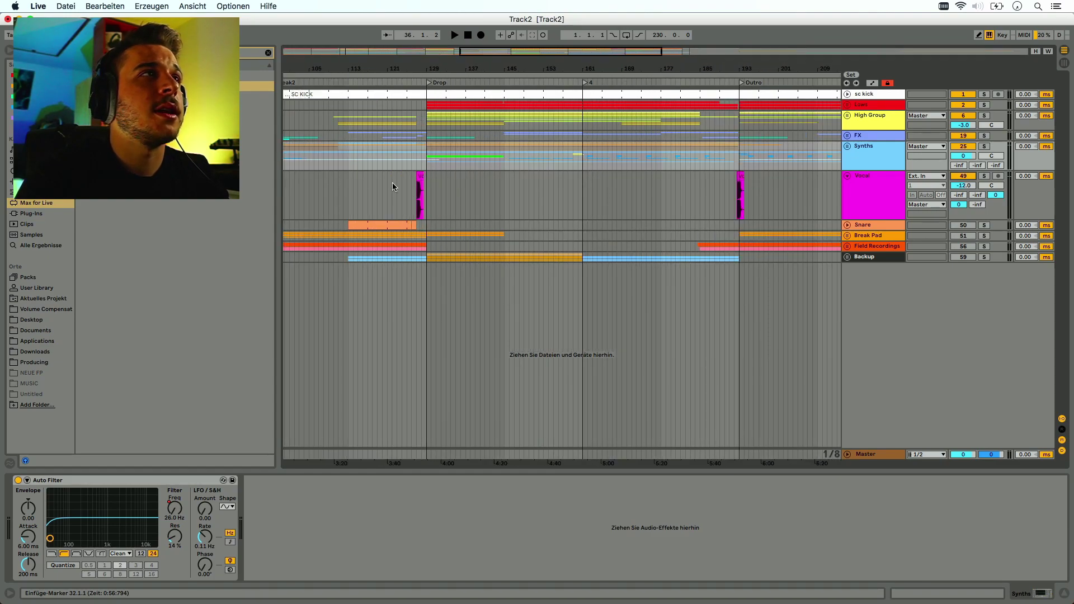
{"action": "scroll", "coordinate": [394, 169], "scroll_direction": "up", "scroll_amount": 3}
{"action": "left_click", "coordinate": [469, 195]}
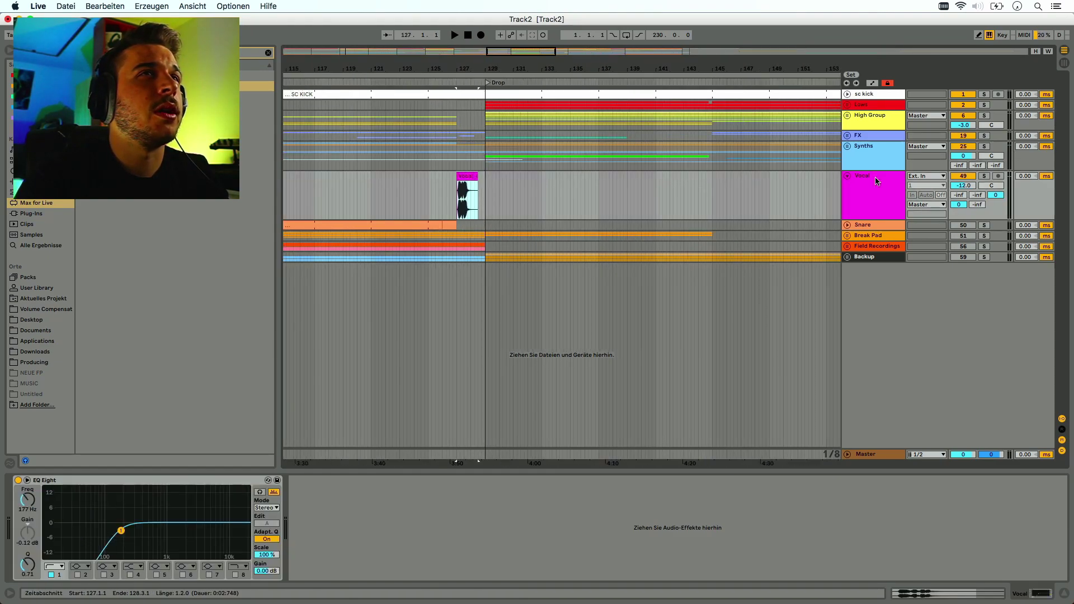
Audition the Vocal clip from bar 127 in solo, and fold the Vocal track
{"action": "left_click", "coordinate": [984, 178]}
{"action": "key", "text": "space"}
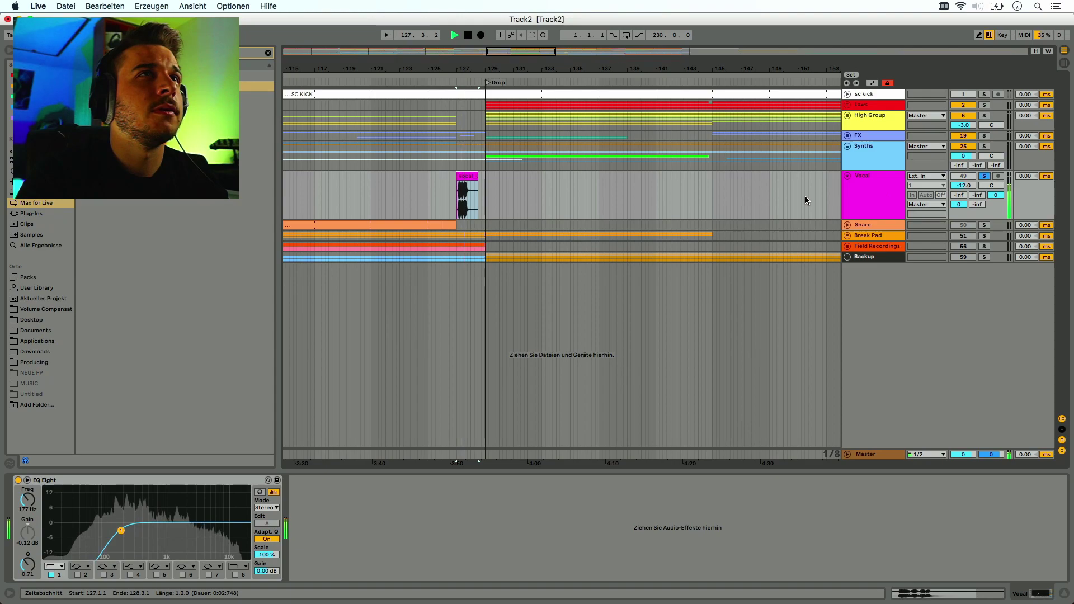
{"action": "left_click", "coordinate": [848, 179]}
{"action": "key", "text": "space"}
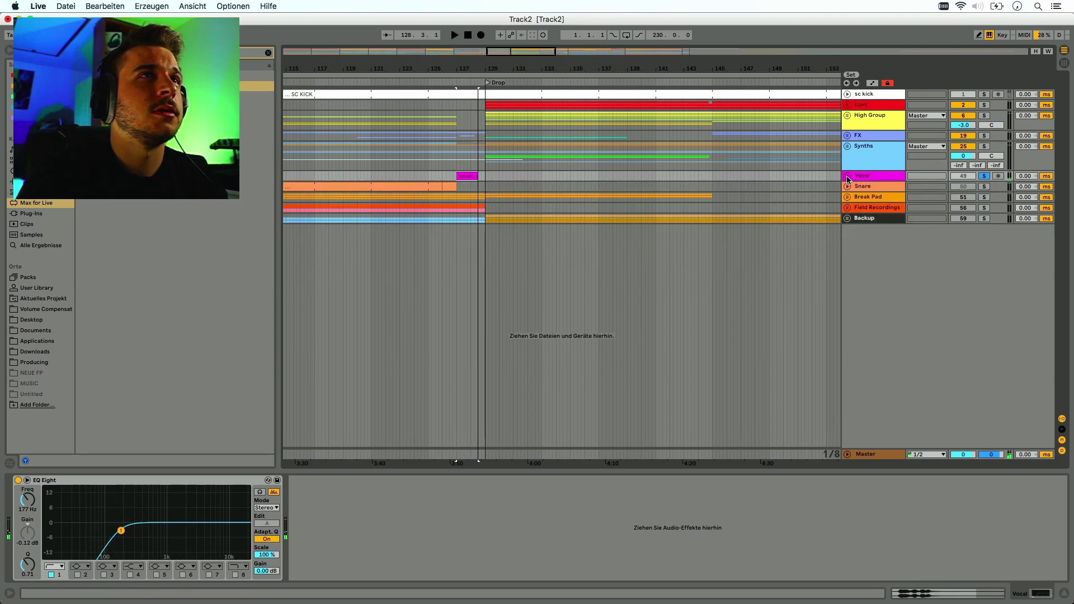
{"action": "left_click", "coordinate": [984, 176]}
Unfold the Snare track and show its device chain, selecting its clip at bar 113 in Break2
{"action": "scroll", "coordinate": [714, 235], "scroll_direction": "down", "scroll_amount": 5}
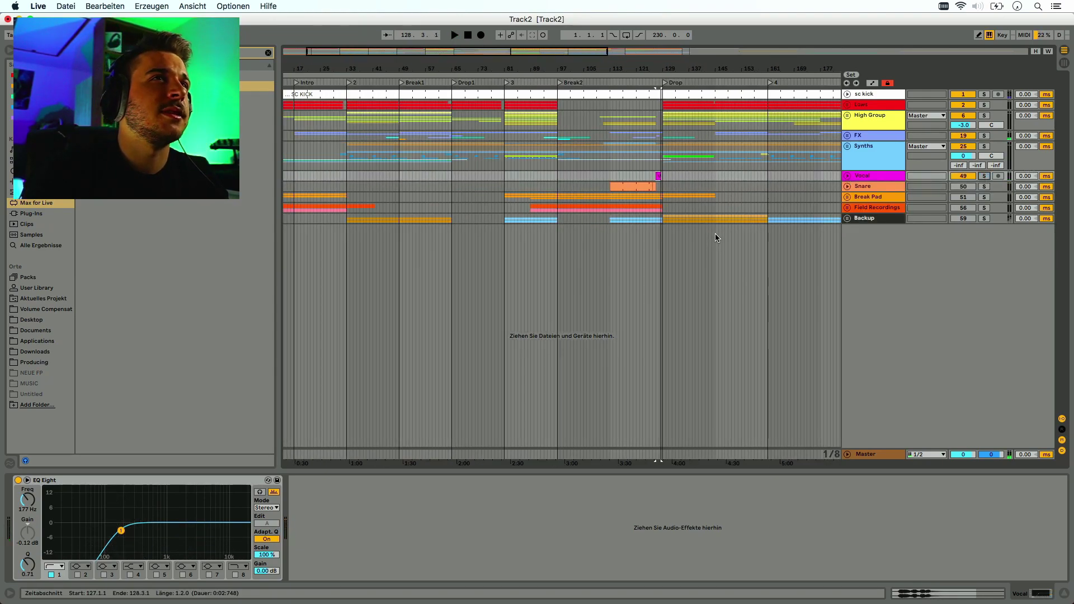
{"action": "scroll", "coordinate": [787, 226], "scroll_direction": "down", "scroll_amount": 3}
{"action": "left_click", "coordinate": [847, 186]}
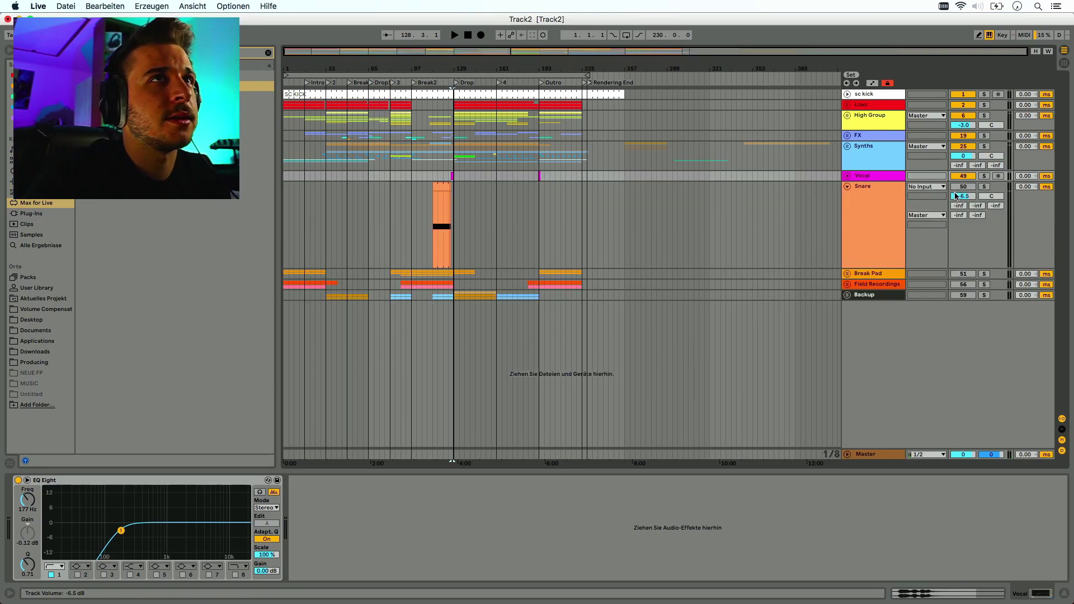
{"action": "left_click", "coordinate": [878, 197]}
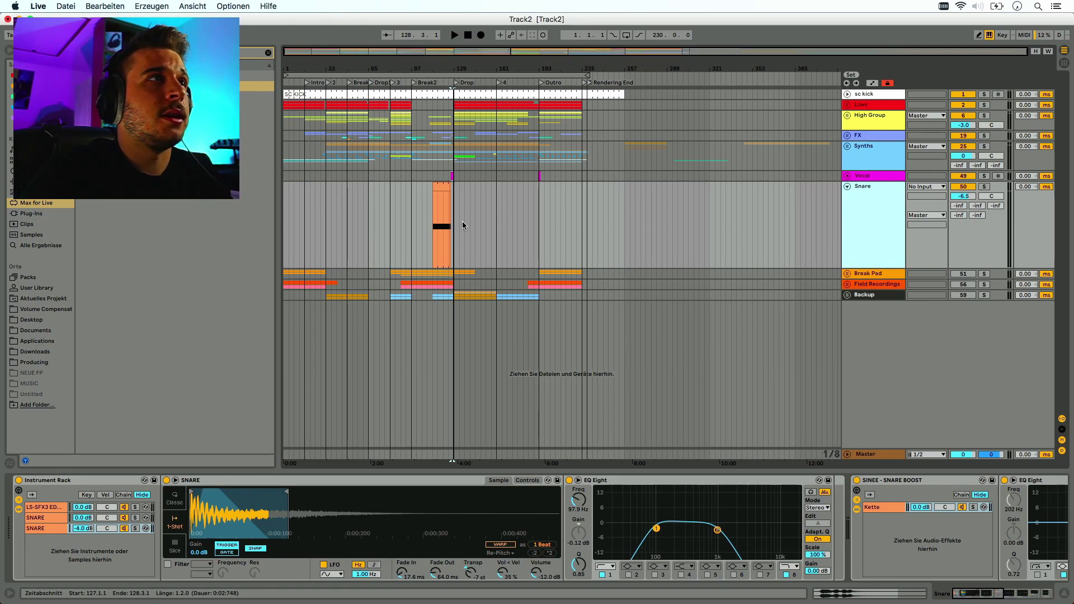
{"action": "left_click", "coordinate": [442, 187]}
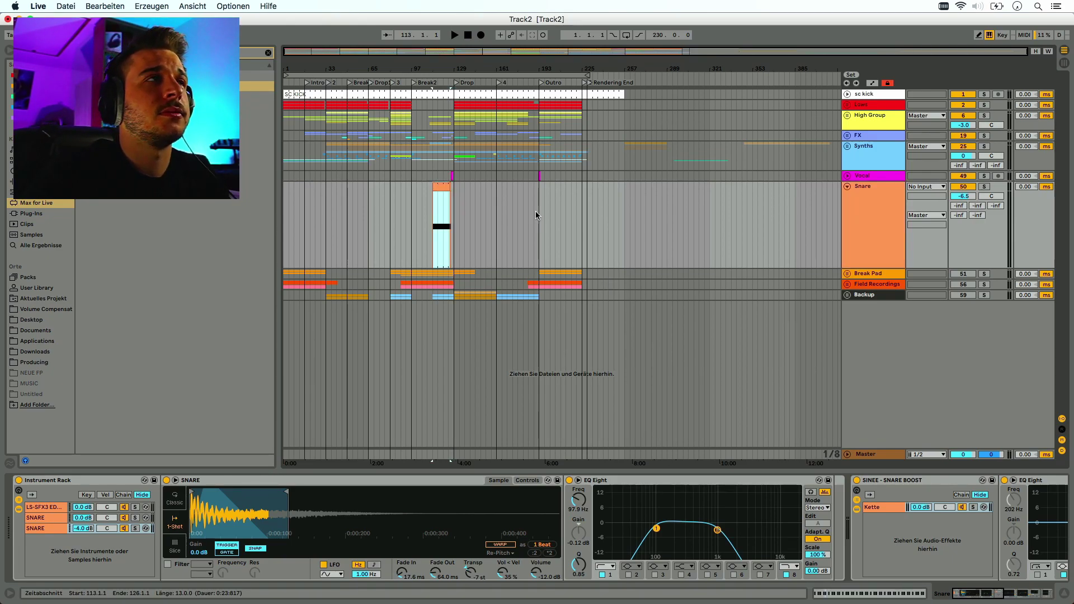
Play the Snare track in solo from bar 113, selecting the SNARE chains in its Instrument Rack
{"action": "left_click", "coordinate": [983, 187]}
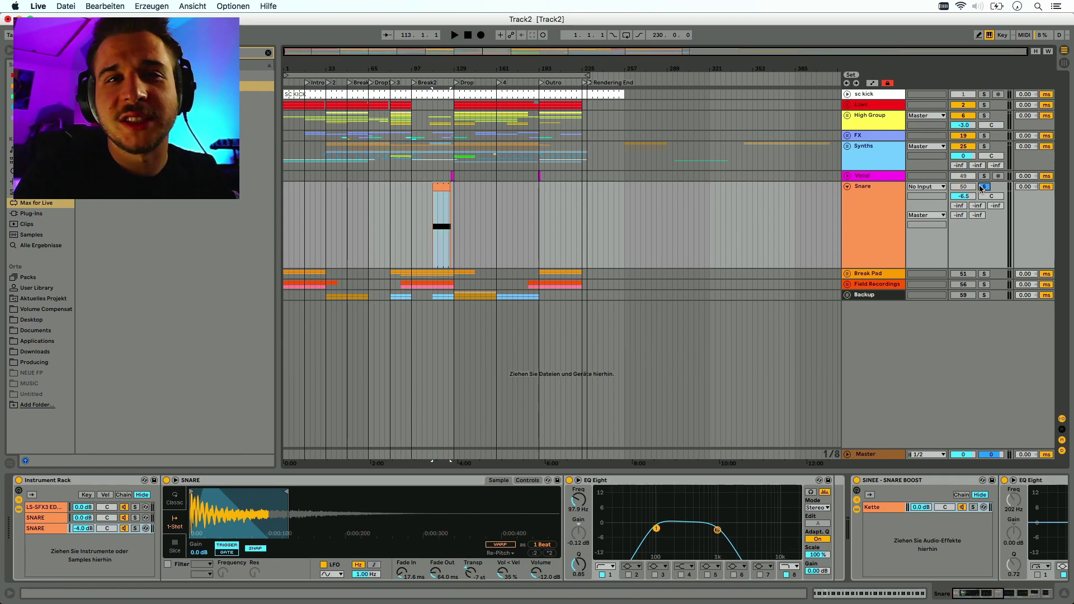
{"action": "key", "text": "space"}
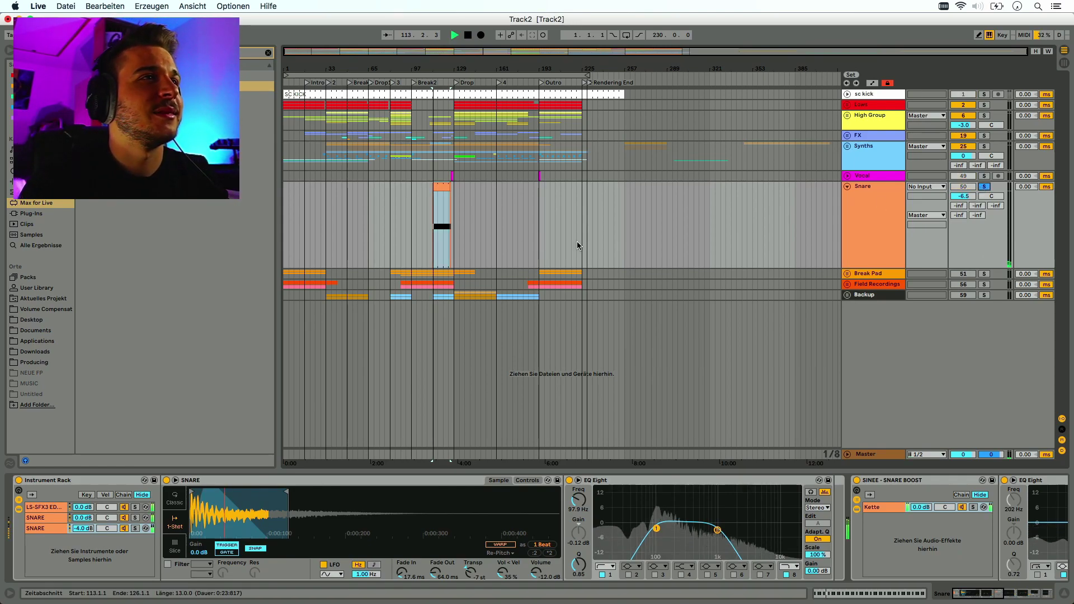
{"action": "left_click", "coordinate": [47, 518]}
{"action": "left_click", "coordinate": [44, 528]}
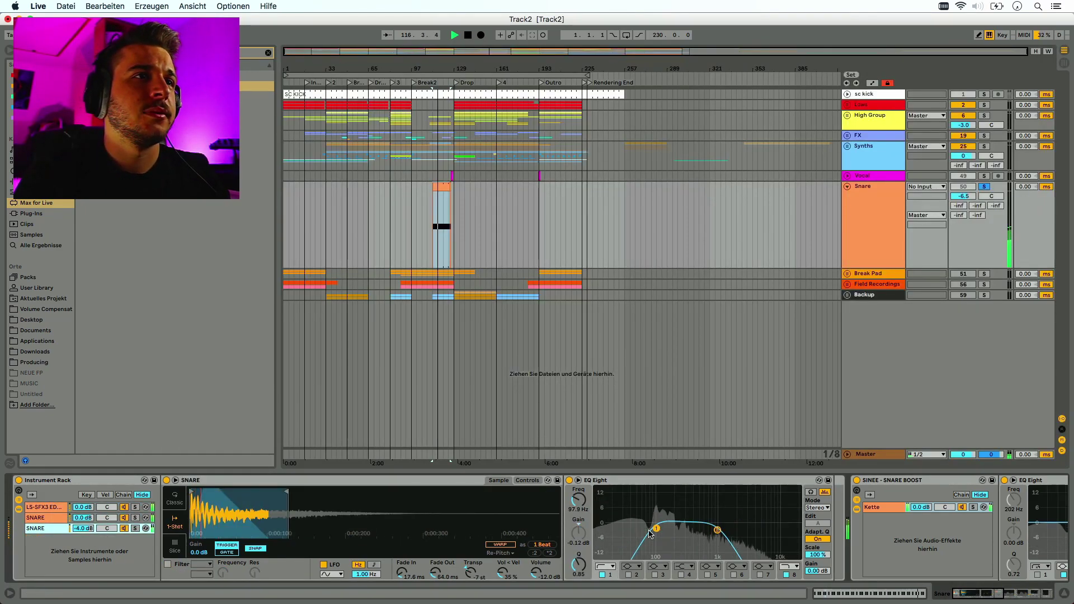
Examine the SINEE - SNARE BOOST rack with its EQ Eights and Saturator, plus the Auto Filter, during playback and stop it
{"action": "scroll", "coordinate": [699, 520], "scroll_direction": "right", "scroll_amount": 10}
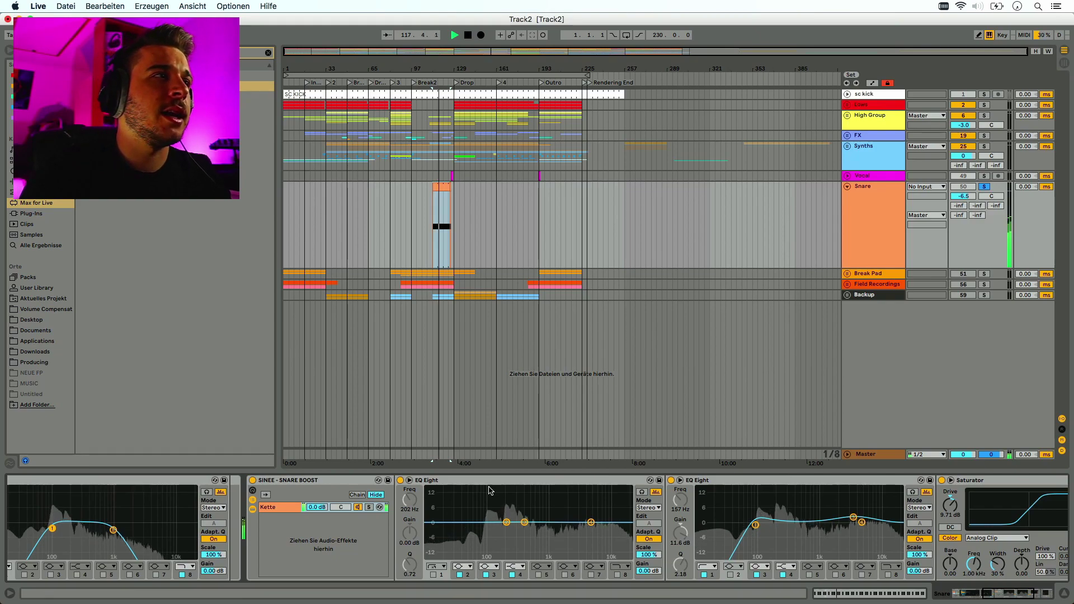
{"action": "left_click", "coordinate": [334, 483]}
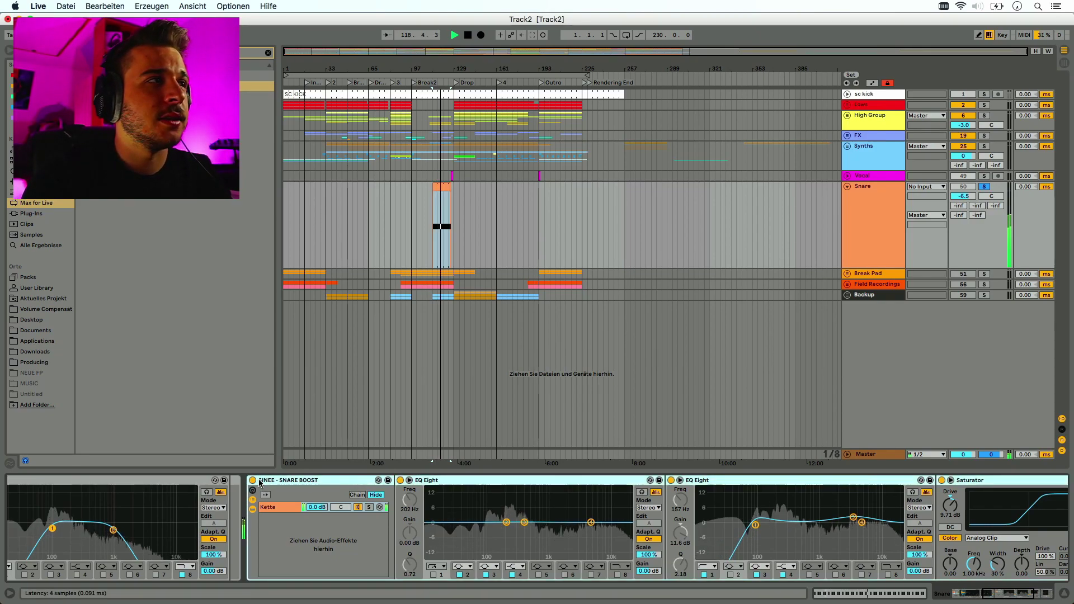
{"action": "scroll", "coordinate": [568, 527], "scroll_direction": "right", "scroll_amount": 7}
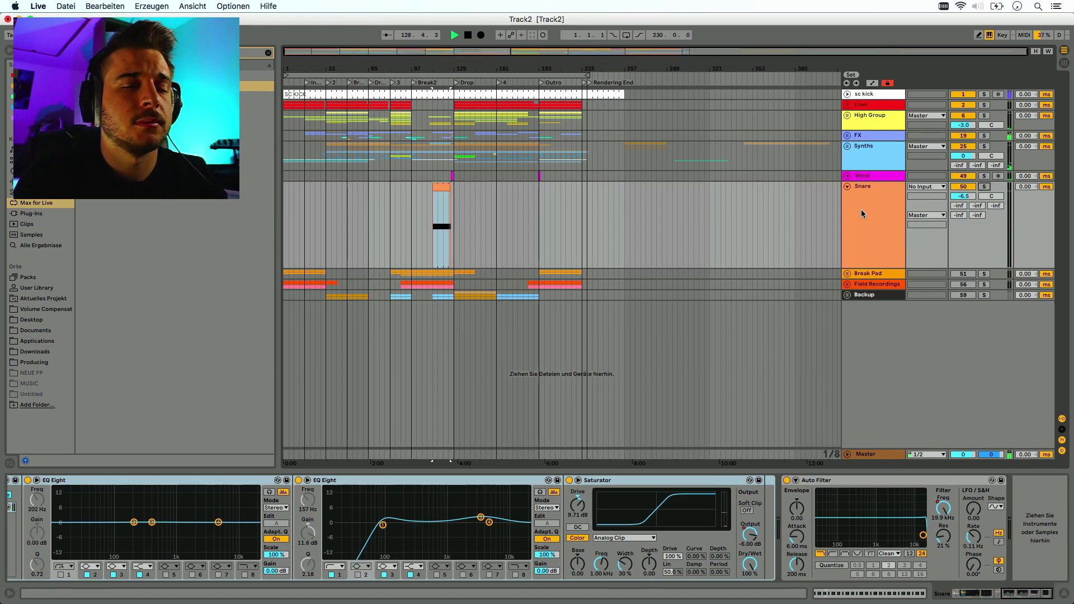
{"action": "key", "text": "space"}
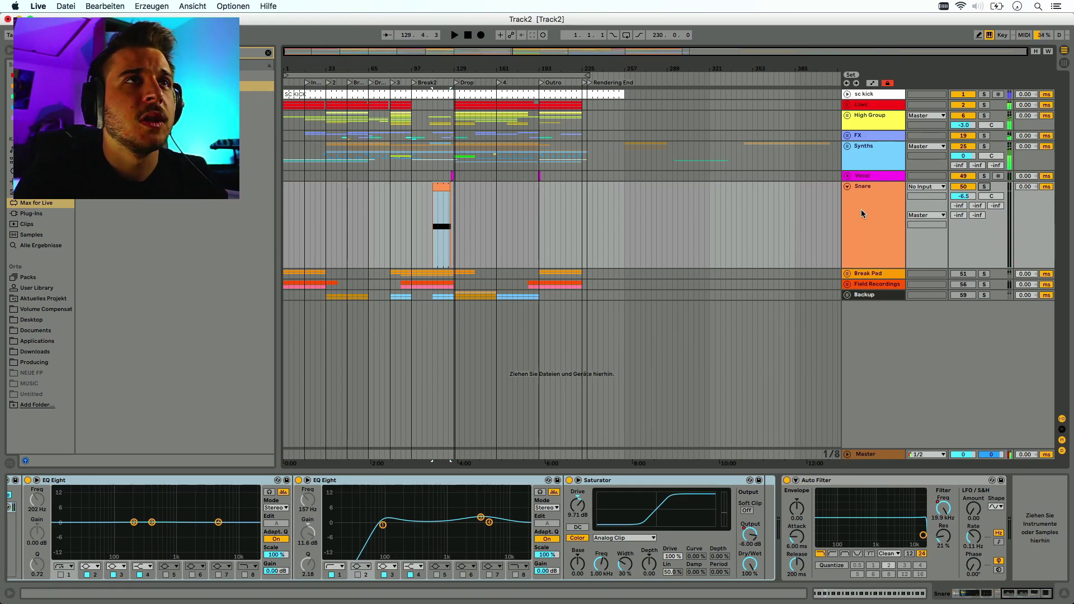
Fold the Snare track and unfold the Break Pad group, selecting the first break pad track's clip at bar 193
{"action": "left_click", "coordinate": [847, 186]}
{"action": "left_click", "coordinate": [847, 197]}
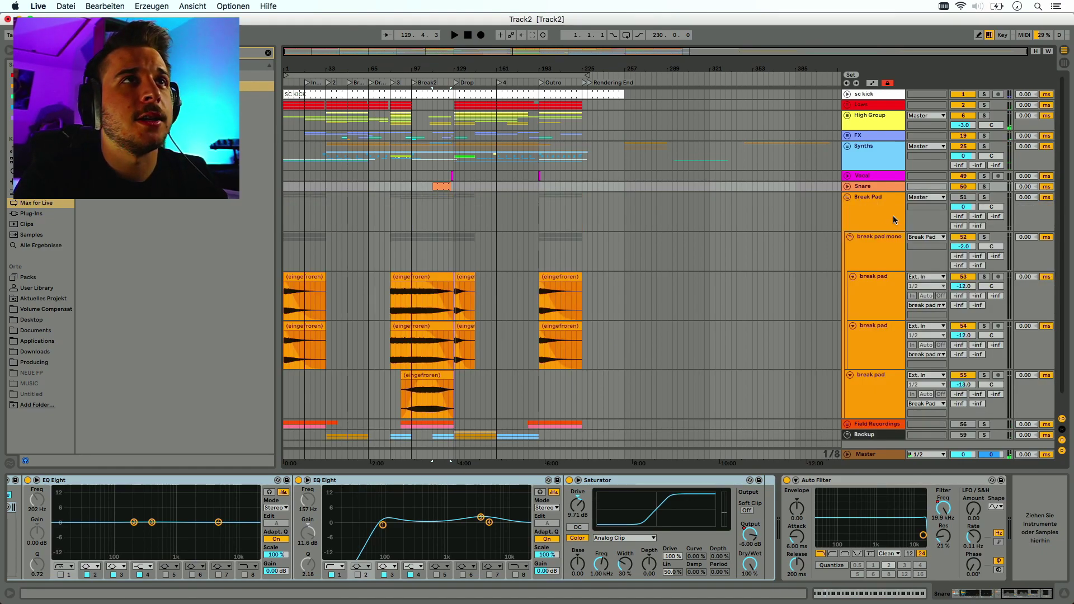
{"action": "scroll", "coordinate": [638, 329], "scroll_direction": "down", "scroll_amount": 1}
{"action": "scroll", "coordinate": [638, 329], "scroll_direction": "down", "scroll_amount": 1}
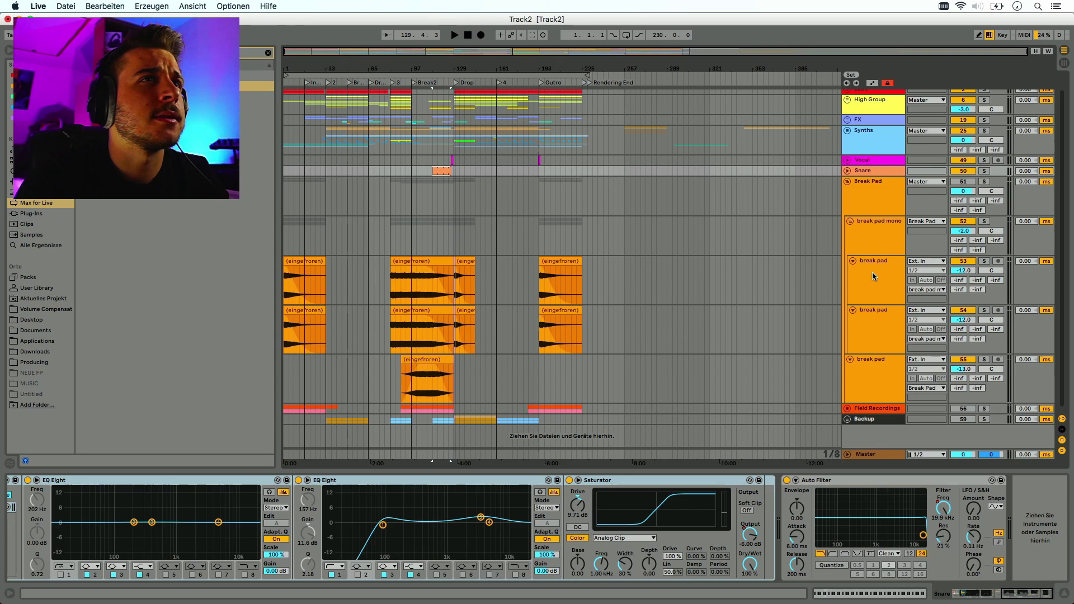
{"action": "left_click", "coordinate": [409, 233]}
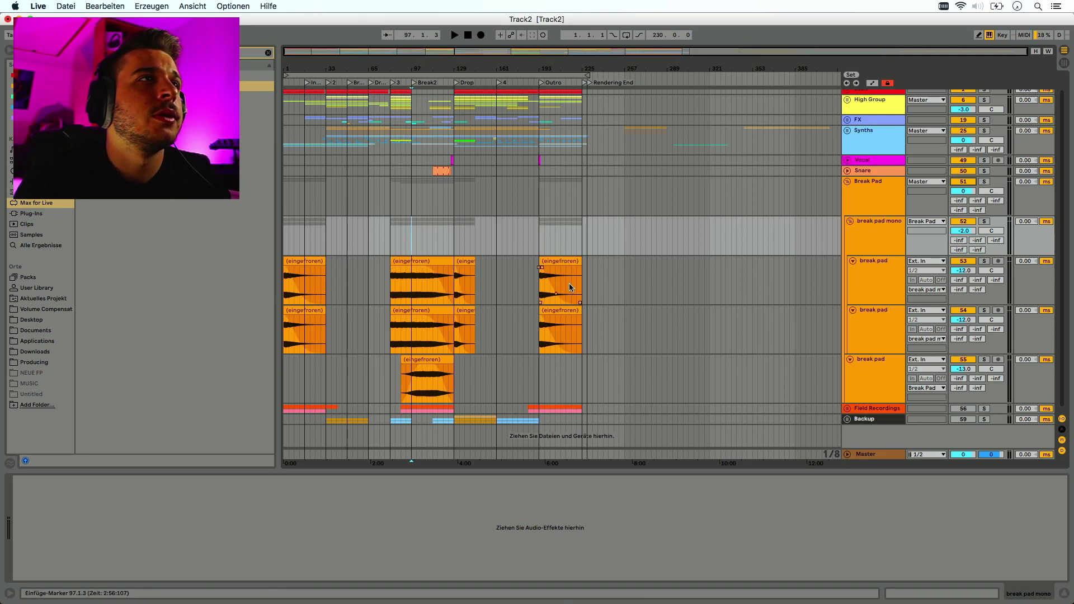
{"action": "left_click", "coordinate": [559, 261]}
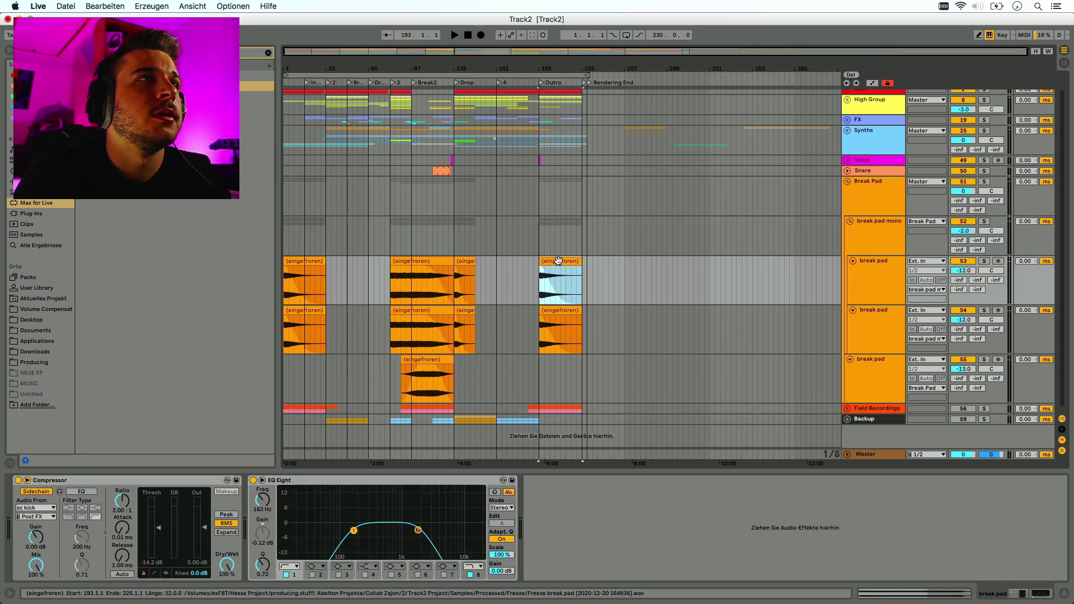
Play the arrangement from bar 97, comparing the Break Pad group in solo and with the other tracks
{"action": "left_click", "coordinate": [410, 251]}
{"action": "key", "text": "space"}
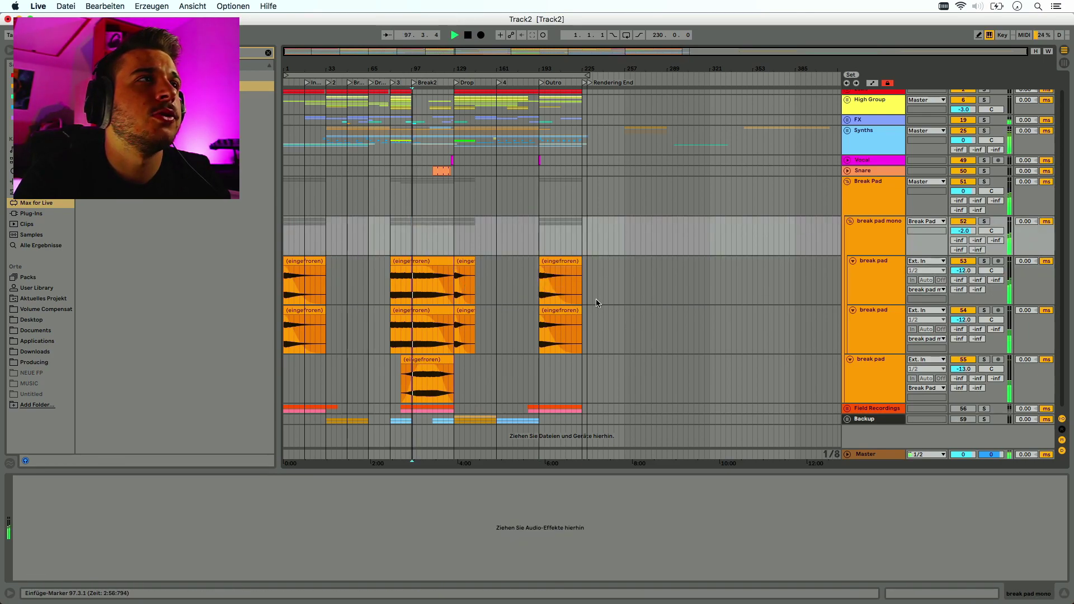
{"action": "left_click", "coordinate": [985, 182]}
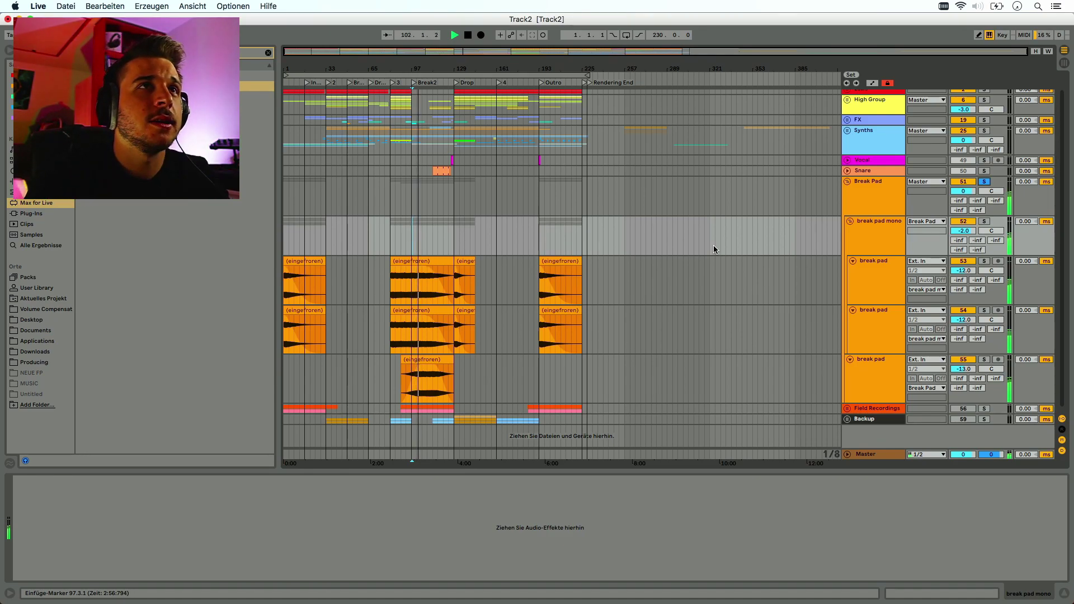
{"action": "left_click", "coordinate": [984, 182]}
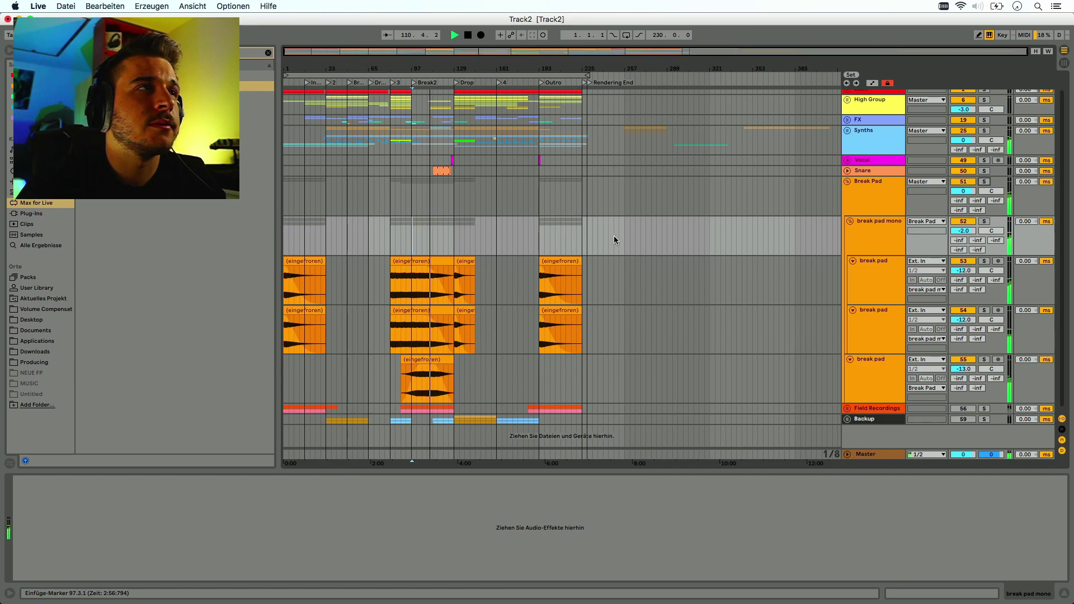
Audition the Break Pad group from bar 193 and from bar 1 in solo, and fold the group
{"action": "left_click", "coordinate": [563, 261]}
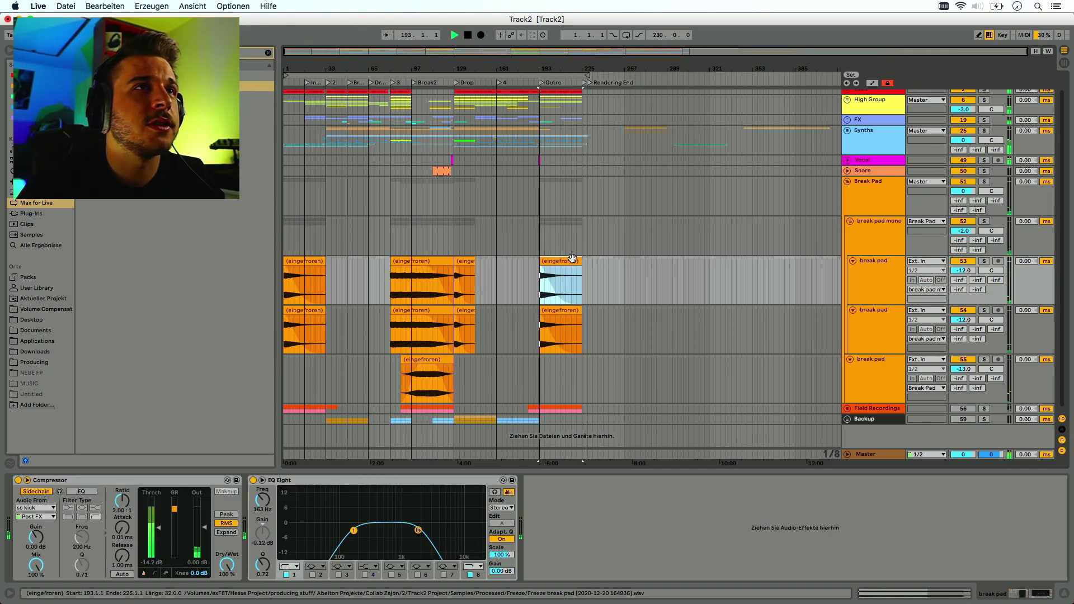
{"action": "left_click", "coordinate": [985, 181]}
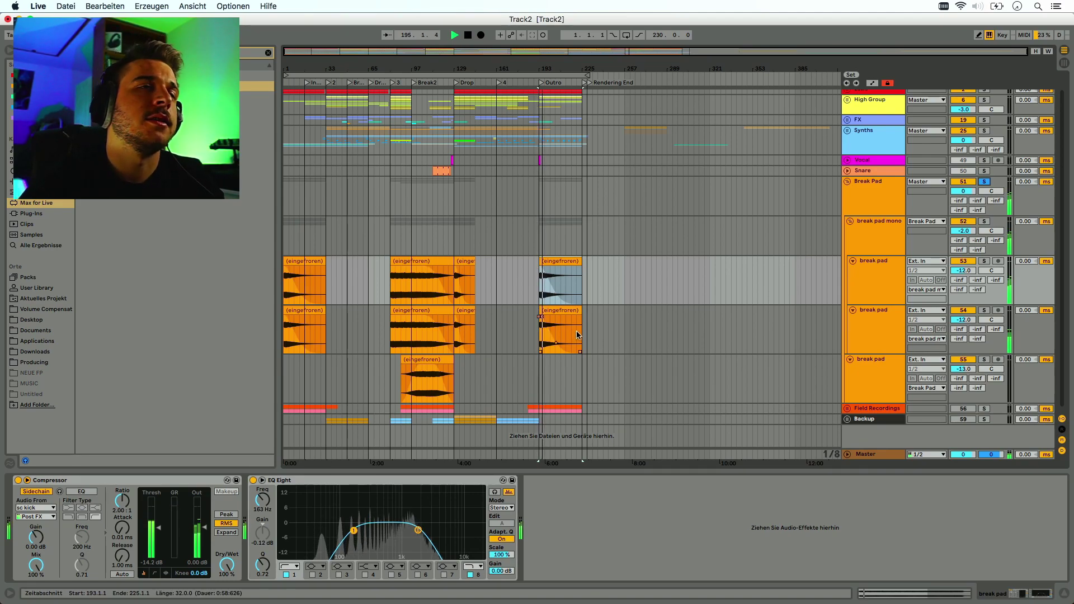
{"action": "left_click", "coordinate": [307, 261]}
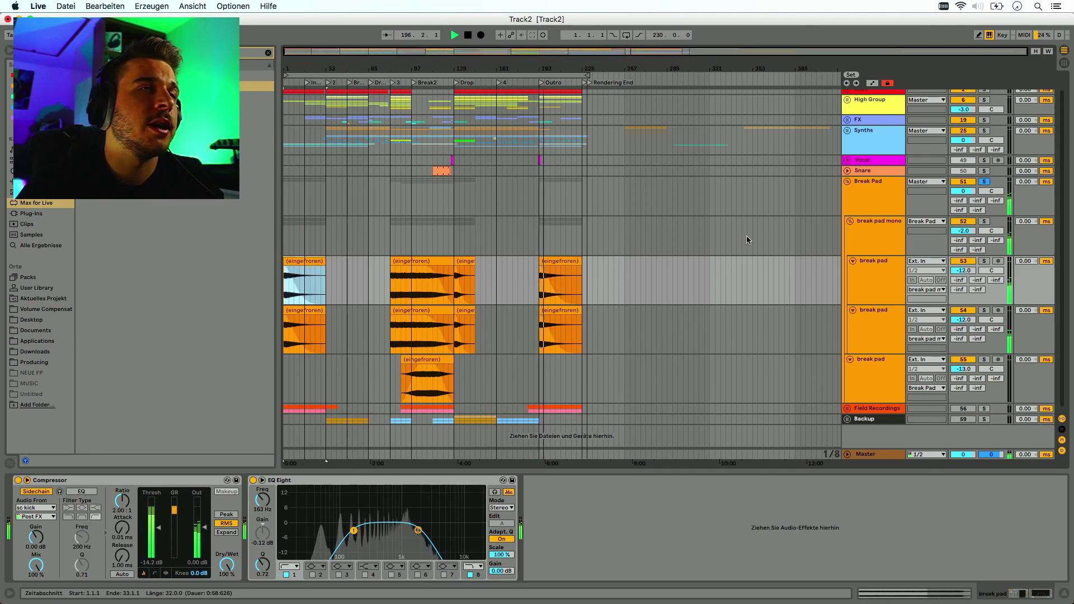
{"action": "key", "text": "space"}
{"action": "key", "text": "space"}
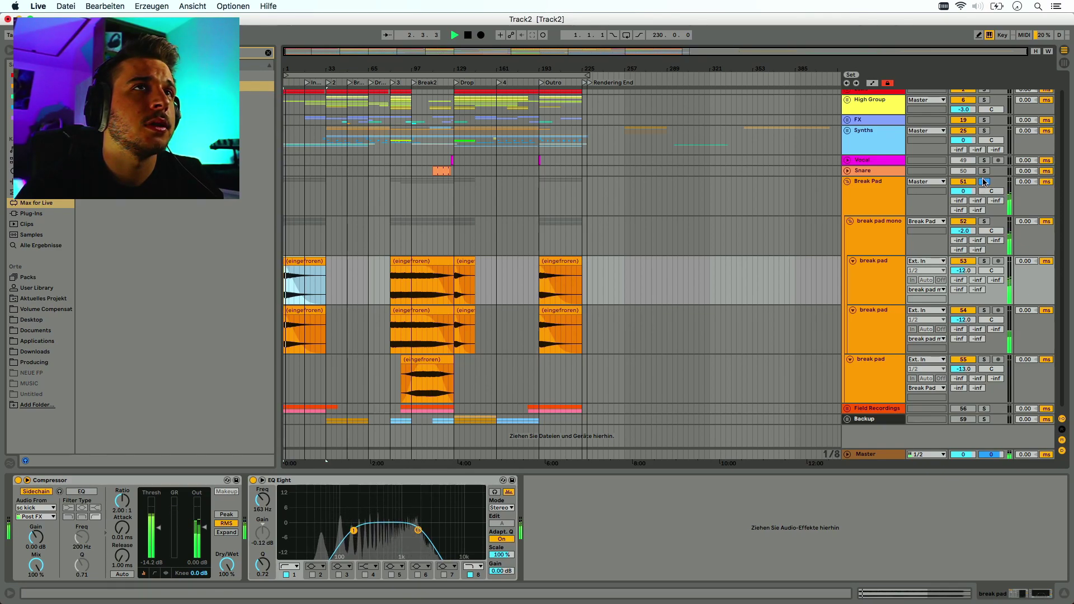
{"action": "key", "text": "space"}
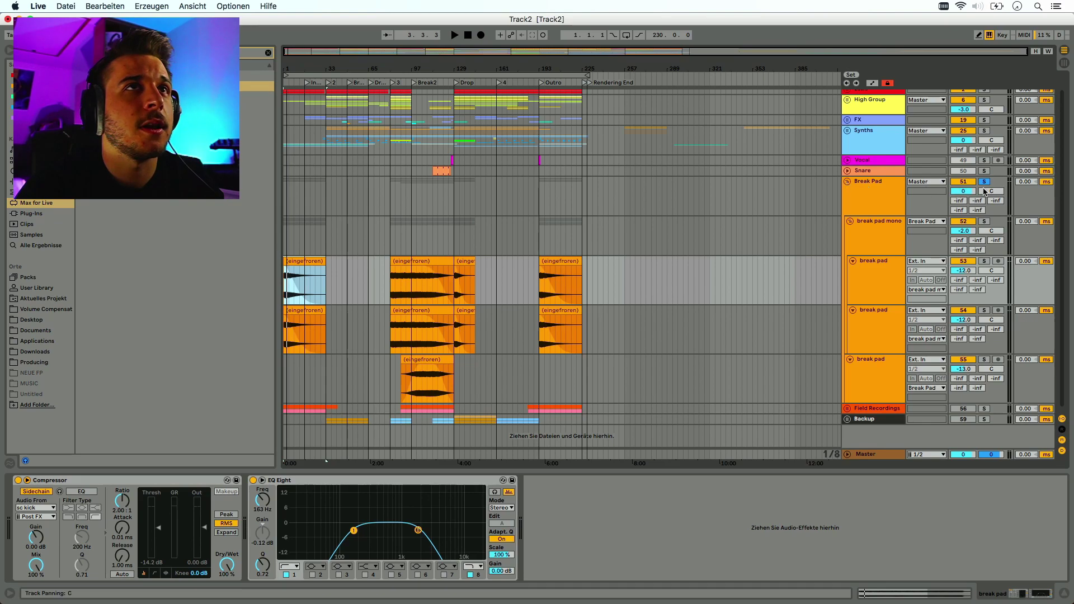
{"action": "left_click", "coordinate": [985, 182]}
{"action": "left_click", "coordinate": [846, 182]}
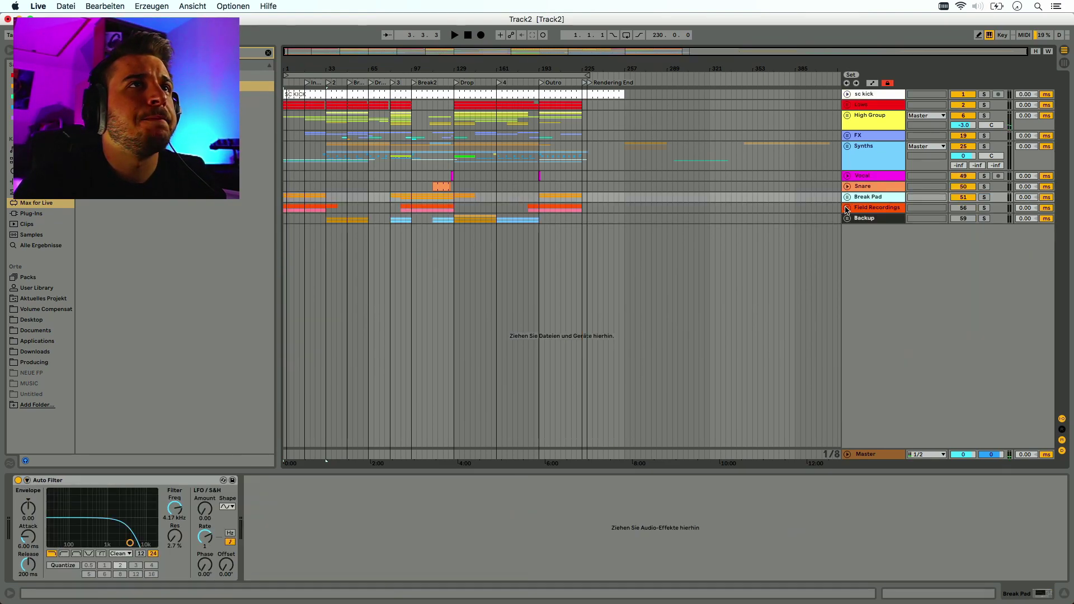
Unfold the Field Recordings group and select Rec1's first clip to show its Auto Pan and EQ Eight devices
{"action": "left_click", "coordinate": [847, 208]}
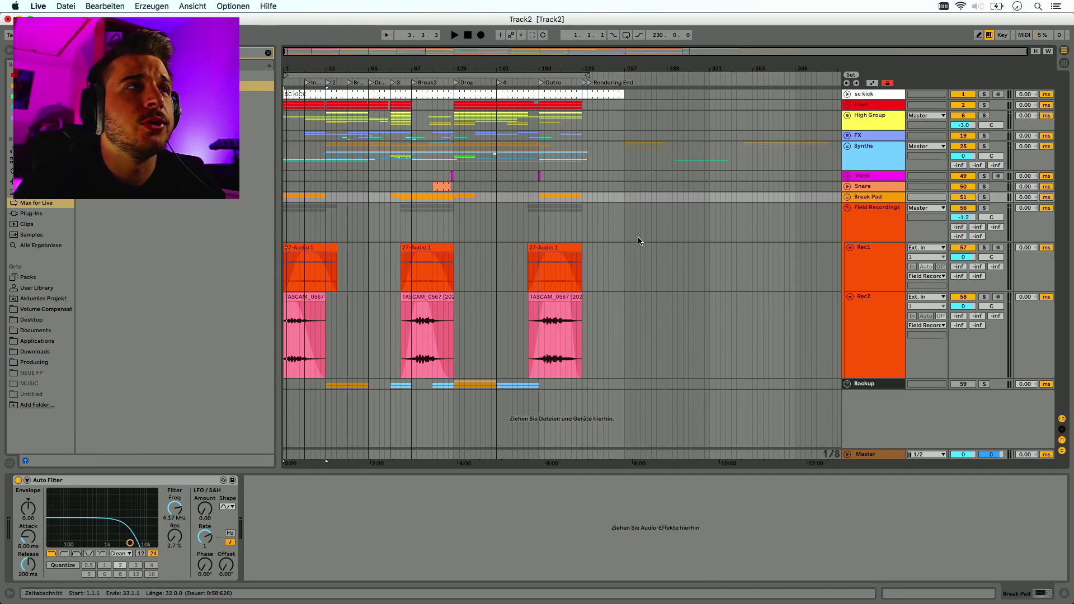
{"action": "left_click", "coordinate": [305, 246]}
{"action": "left_click", "coordinate": [617, 290]}
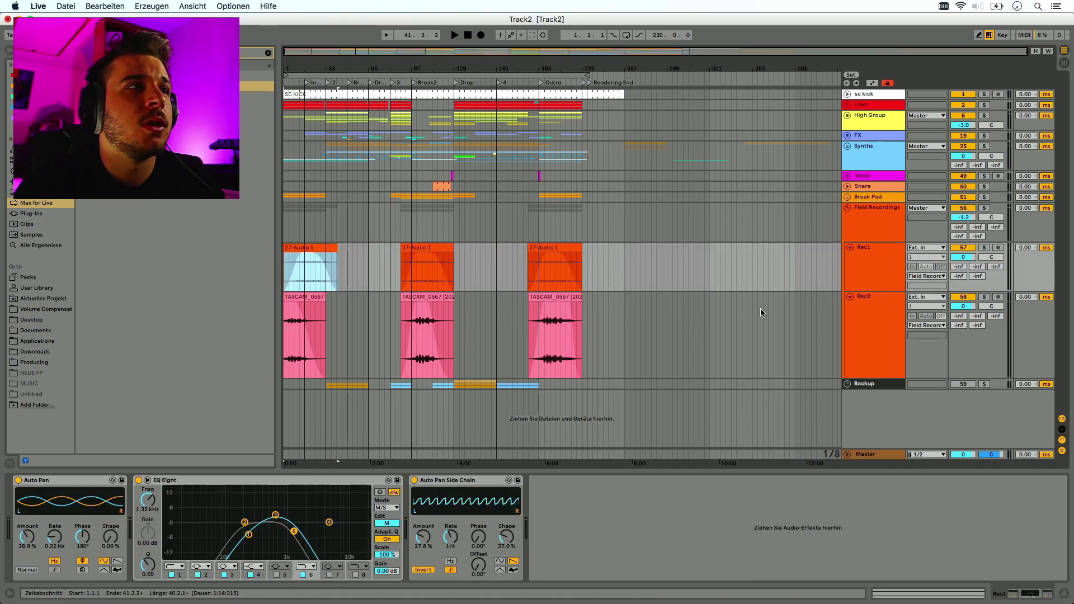
Play the Rec1 track in solo from bar 1 and from bar 14, and stop playback
{"action": "left_click", "coordinate": [983, 248]}
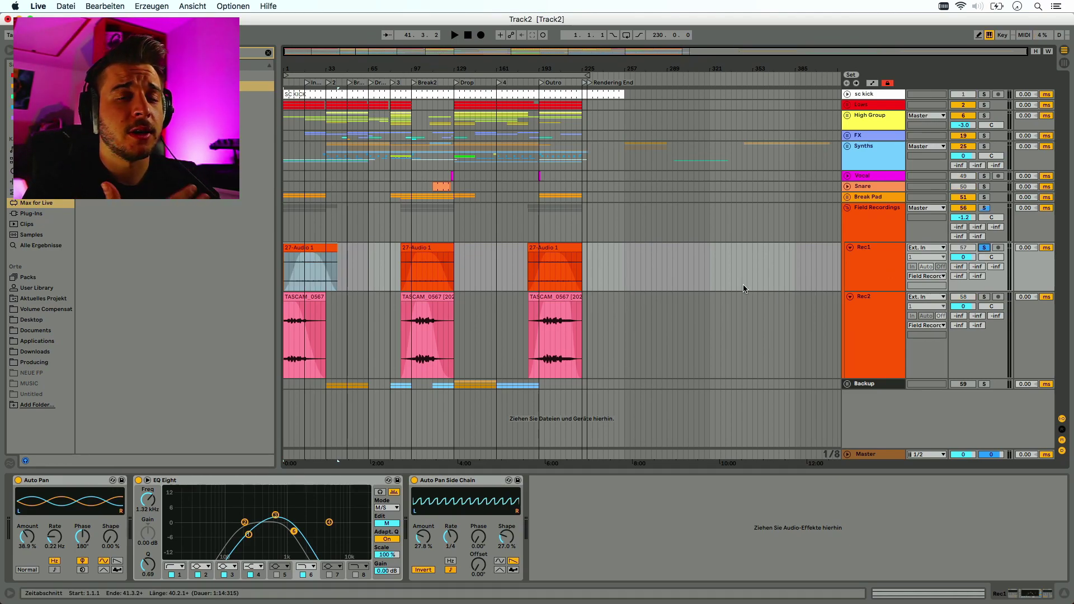
{"action": "key", "text": "space"}
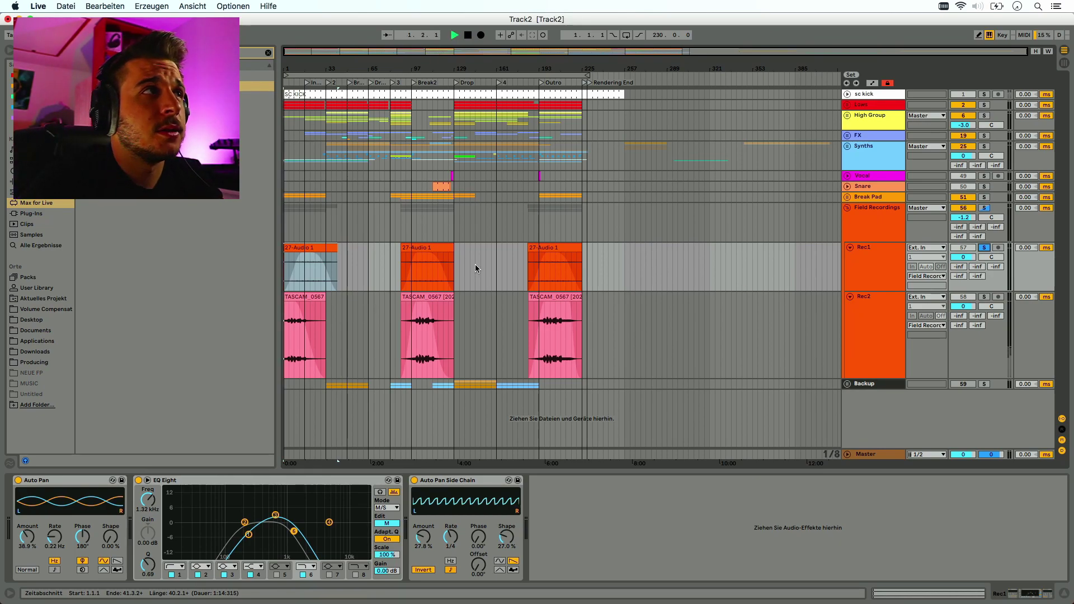
{"action": "left_click", "coordinate": [307, 219]}
{"action": "key", "text": "space"}
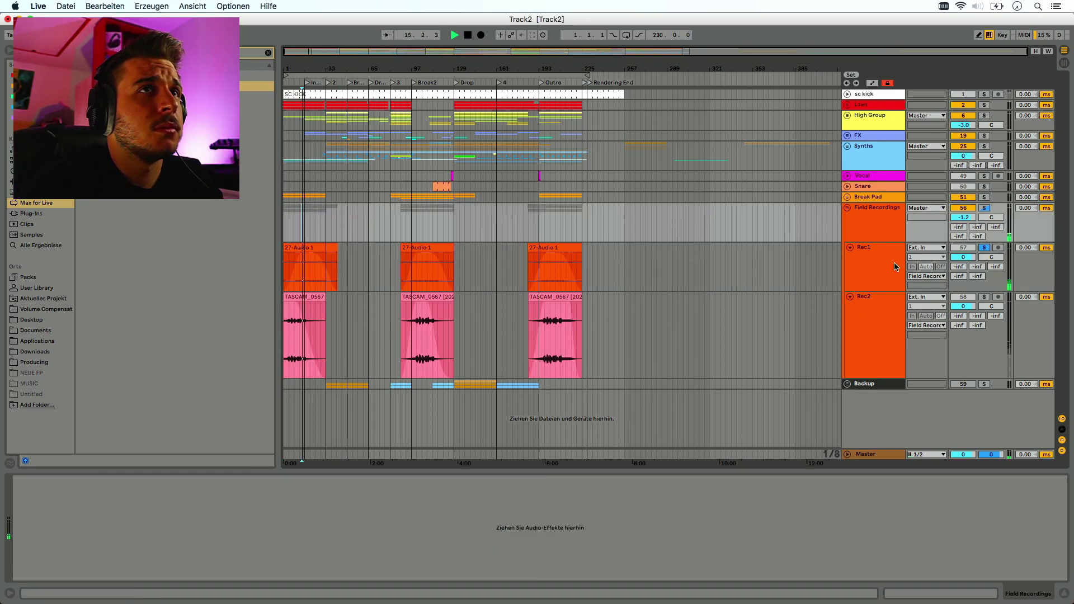
{"action": "key", "text": "space"}
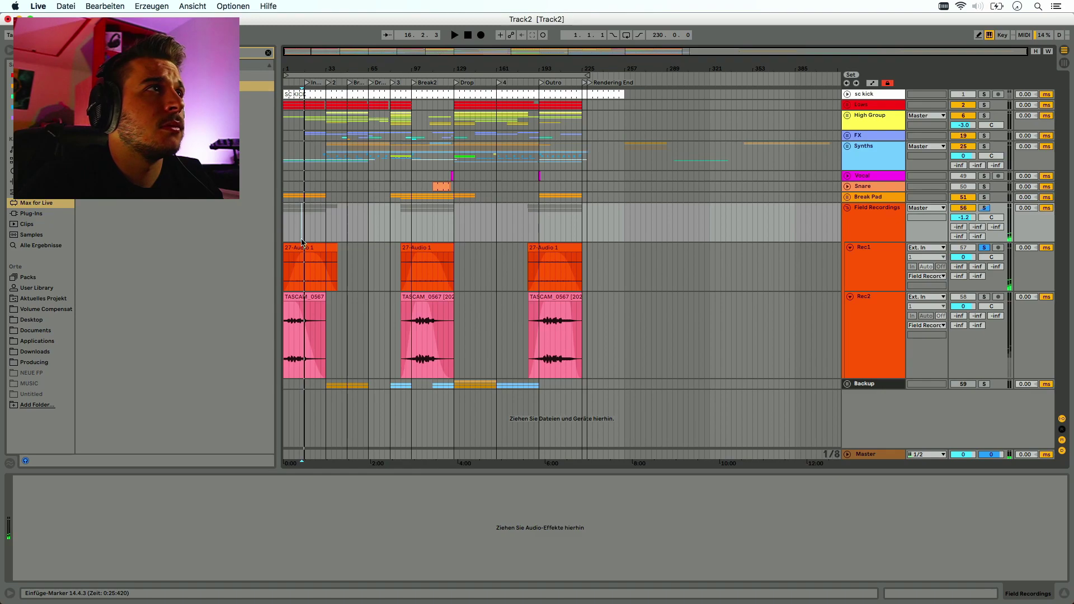
Open Rec1's first 27-Audio 1 clip and raise its gain to 22.9 dB
{"action": "left_click", "coordinate": [309, 269]}
{"action": "left_click", "coordinate": [921, 595]}
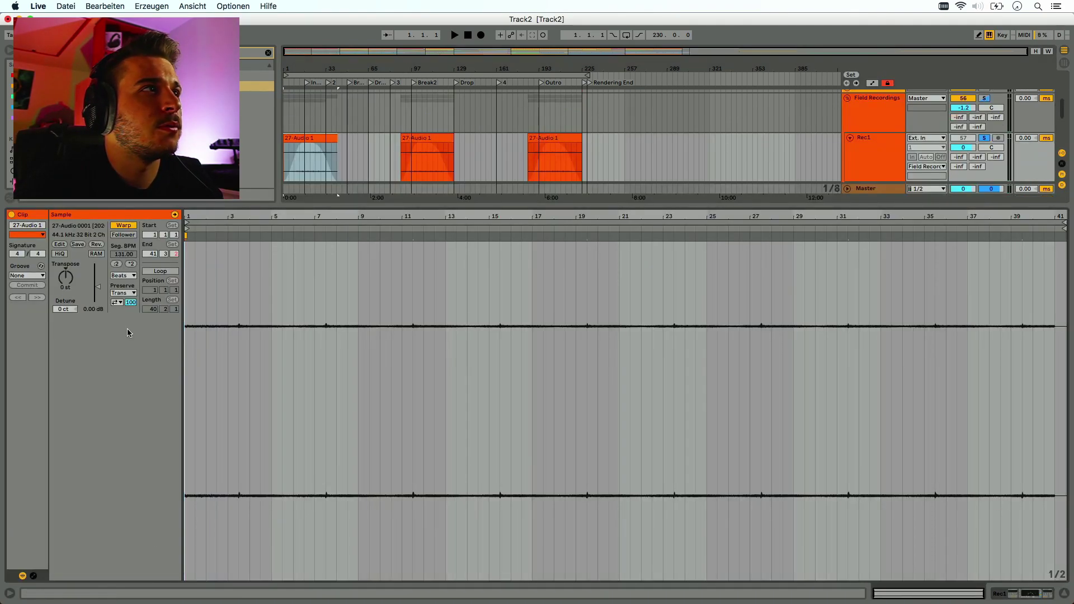
{"action": "left_click_drag", "start_coordinate": [97, 296], "coordinate": [97, 266]}
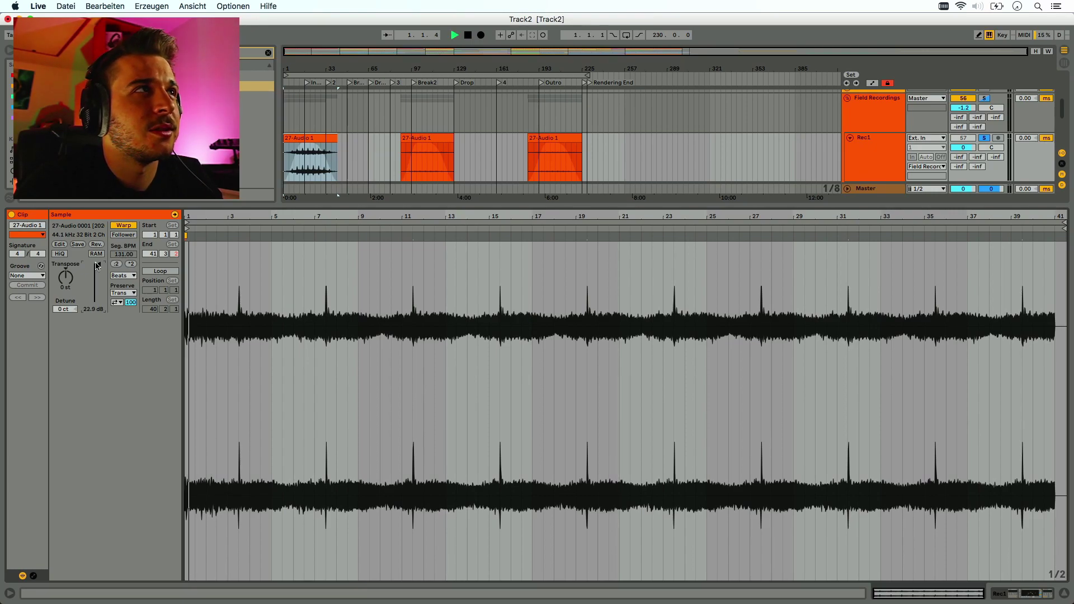
Play the boosted Rec1 clip in solo from the Intro marker, stop playback, and switch the solo off
{"action": "left_click", "coordinate": [304, 115]}
{"action": "key", "text": "space"}
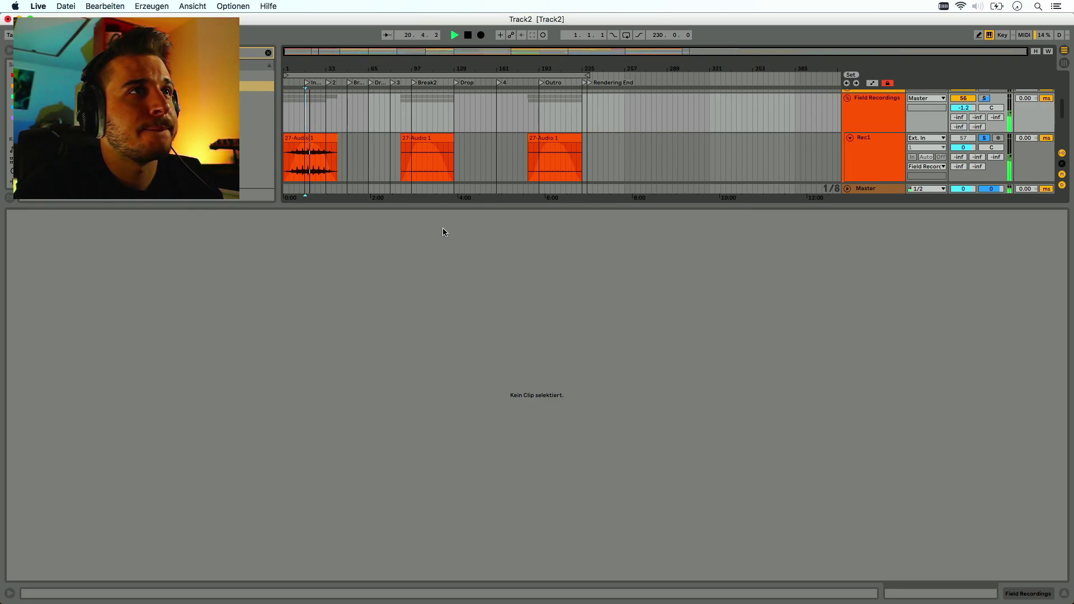
{"action": "key", "text": "space"}
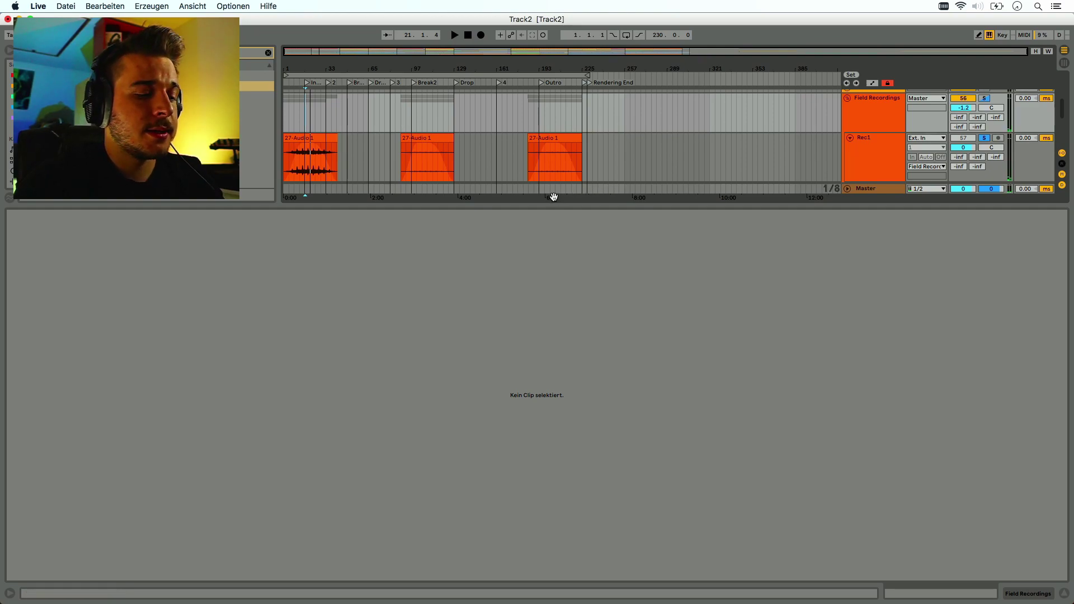
{"action": "left_click", "coordinate": [985, 138]}
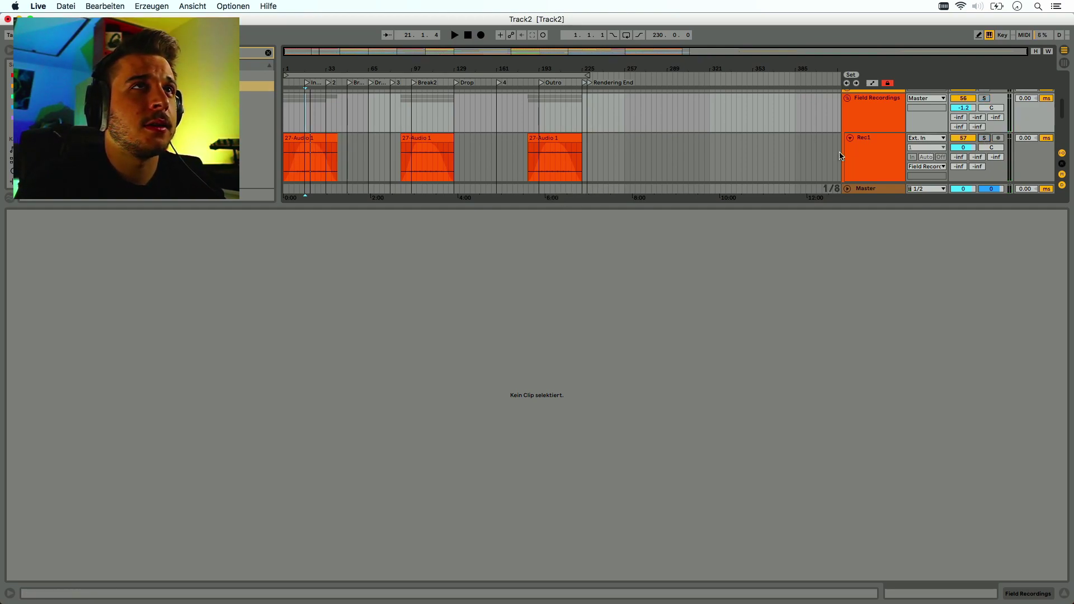
Play the Rec2 track in solo from bar 4, showing its Auto Pan, Delay, Utility and EQ Eight devices, and stop playback
{"action": "left_click", "coordinate": [1066, 593]}
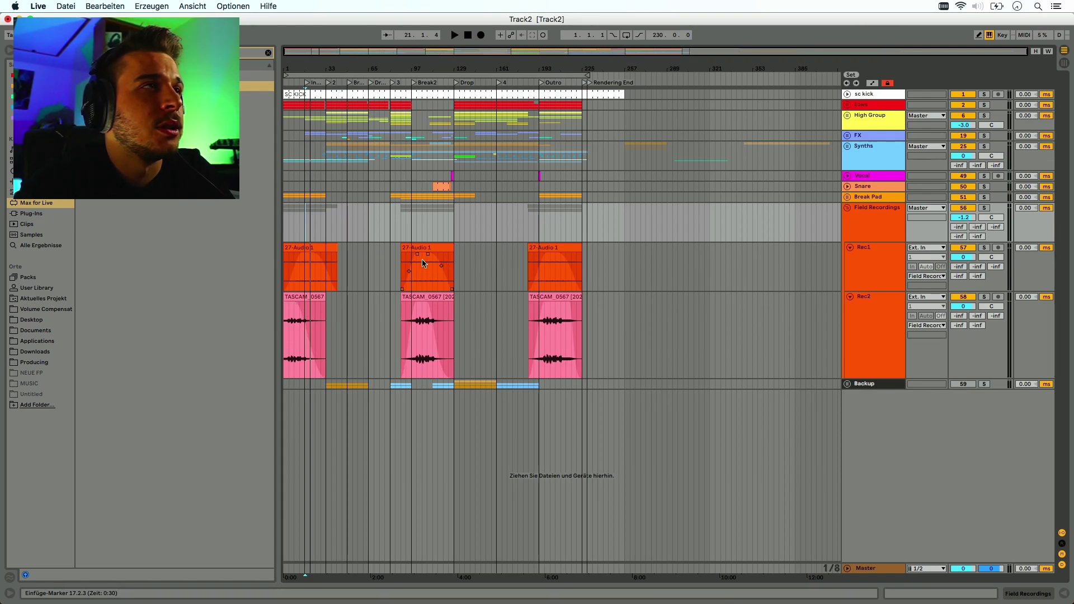
{"action": "left_click", "coordinate": [984, 297]}
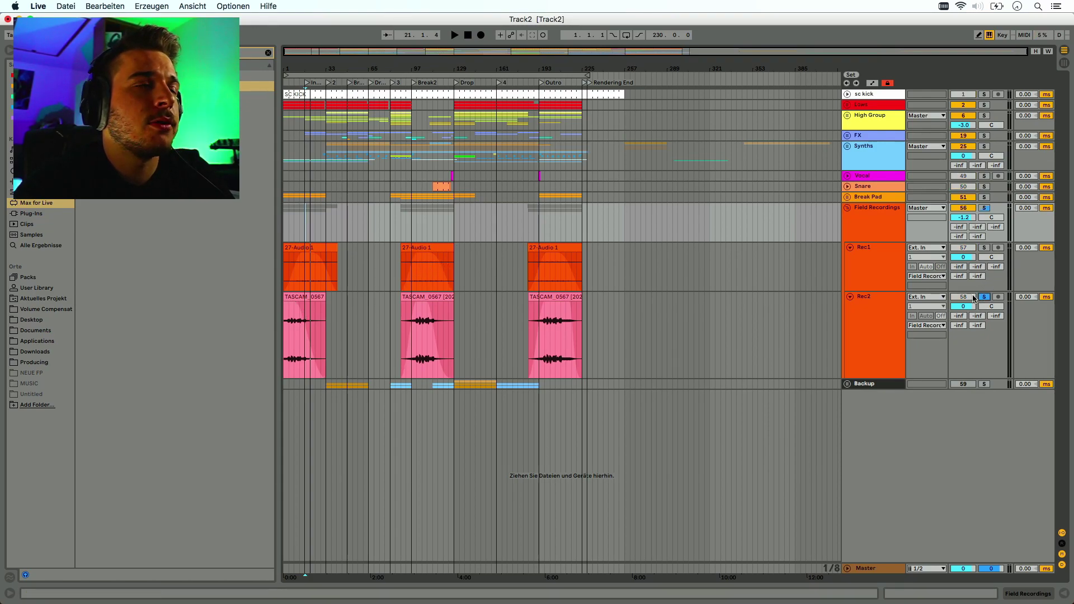
{"action": "left_click", "coordinate": [291, 331]}
{"action": "key", "text": "space"}
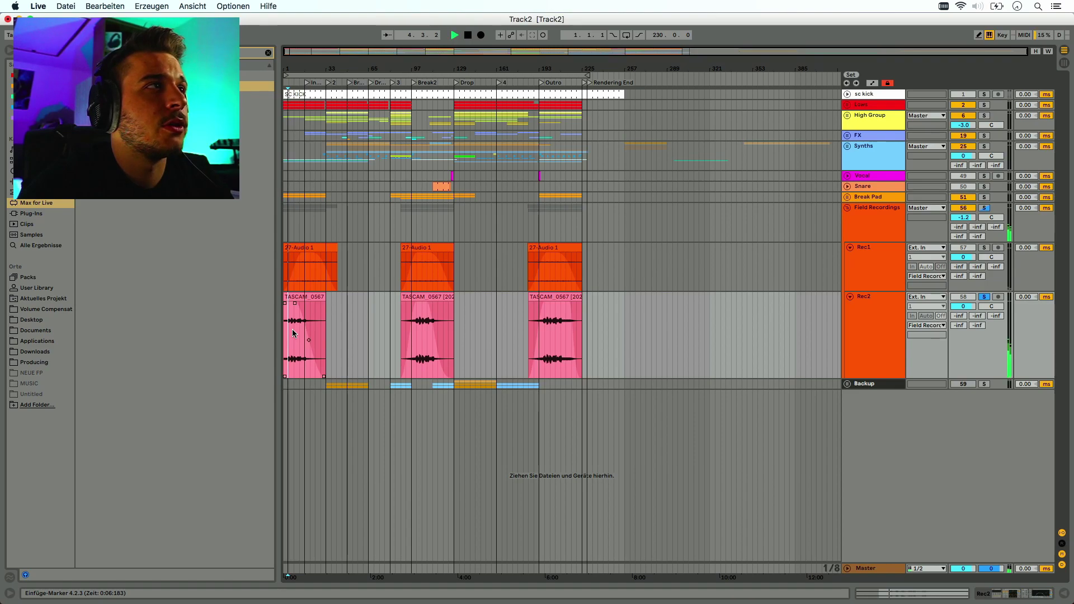
{"action": "left_click", "coordinate": [884, 329]}
{"action": "left_click", "coordinate": [1019, 592]}
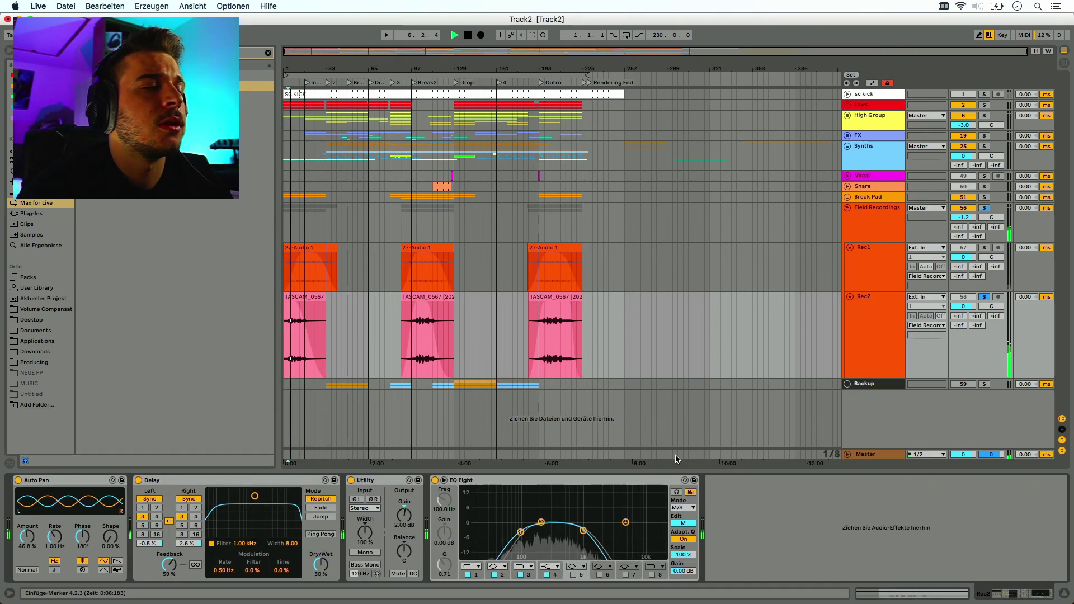
{"action": "key", "text": "space"}
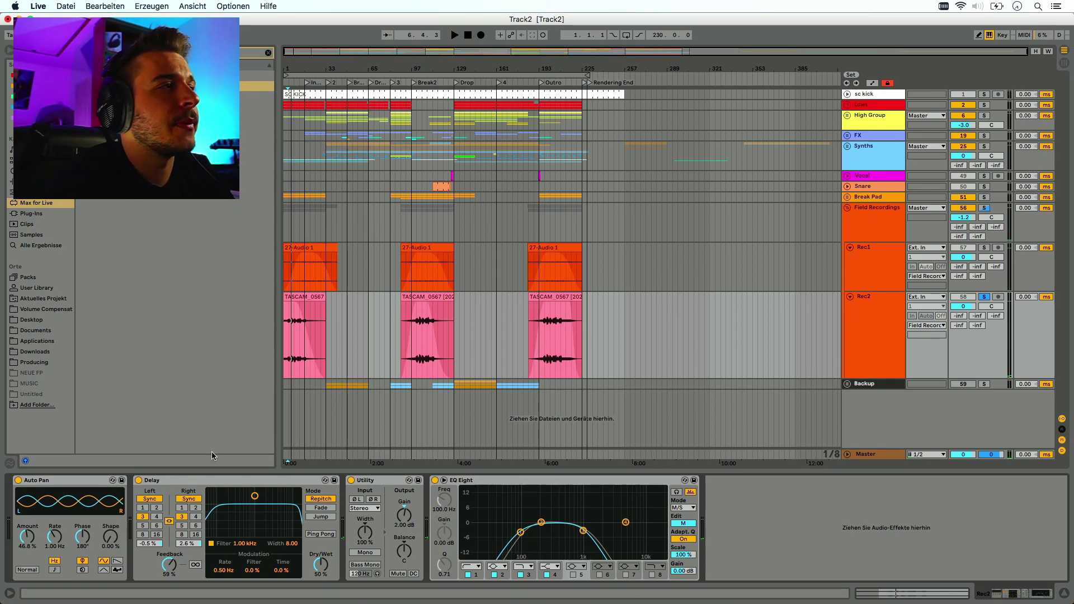
Bypass Rec2's Delay and Auto Pan devices and play the soloed recording again
{"action": "left_click", "coordinate": [138, 480]}
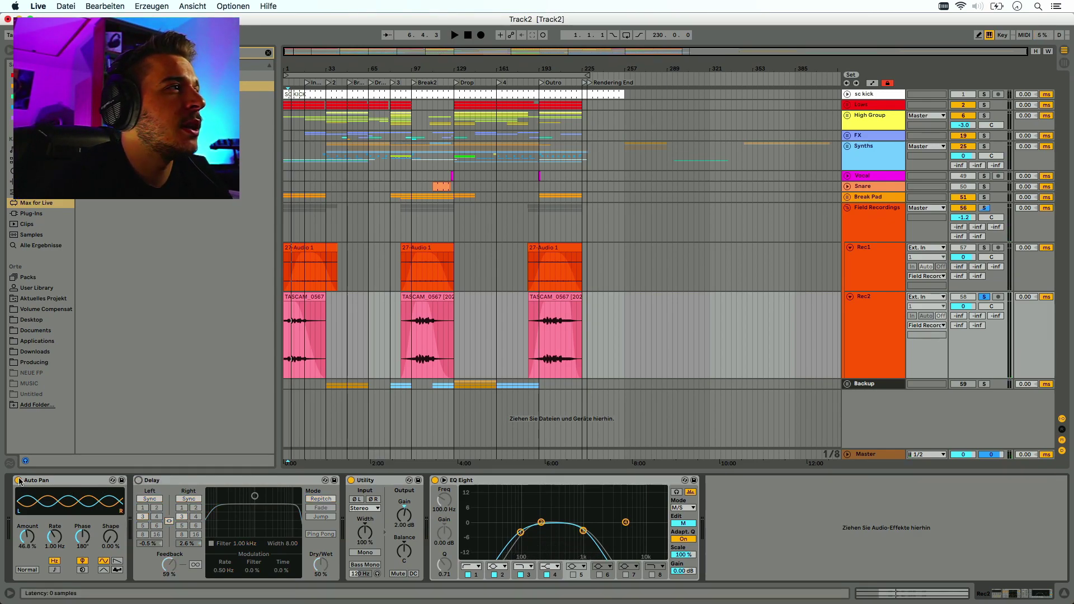
{"action": "left_click", "coordinate": [18, 480]}
{"action": "key", "text": "space"}
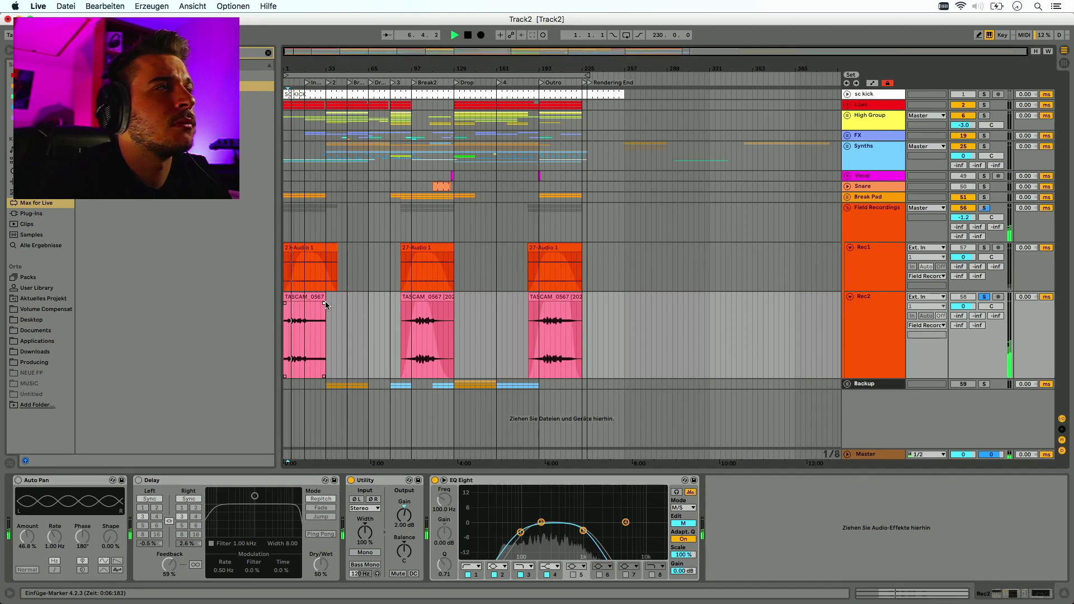
Remove the fade-out from Rec2's first TASCAM_0567 clip, reverse its sample, and play it from bar 14
{"action": "left_click", "coordinate": [313, 336]}
{"action": "key", "text": "r"}
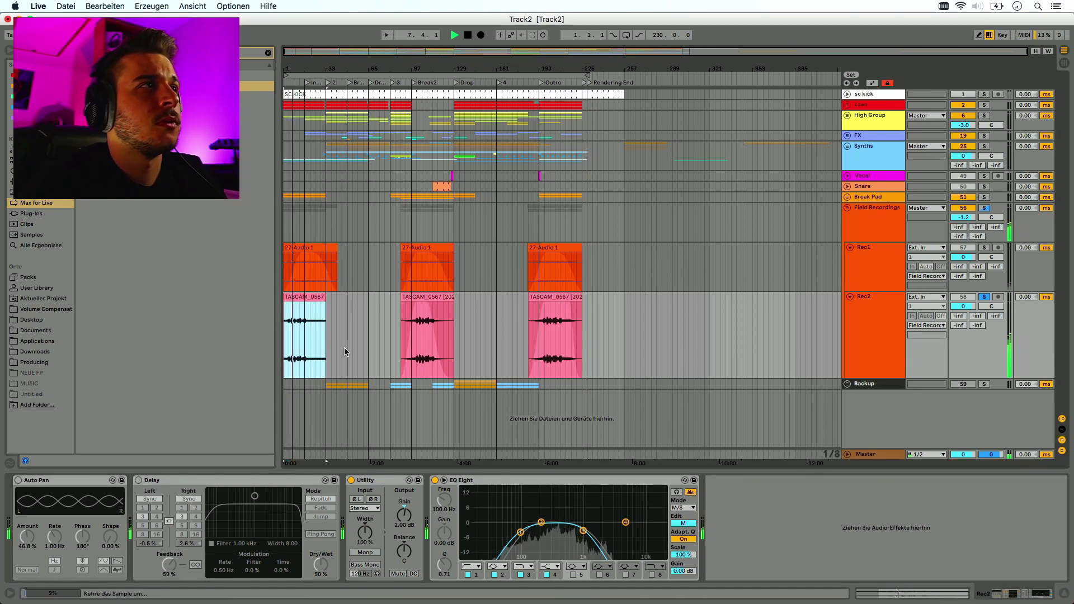
{"action": "left_click", "coordinate": [302, 329]}
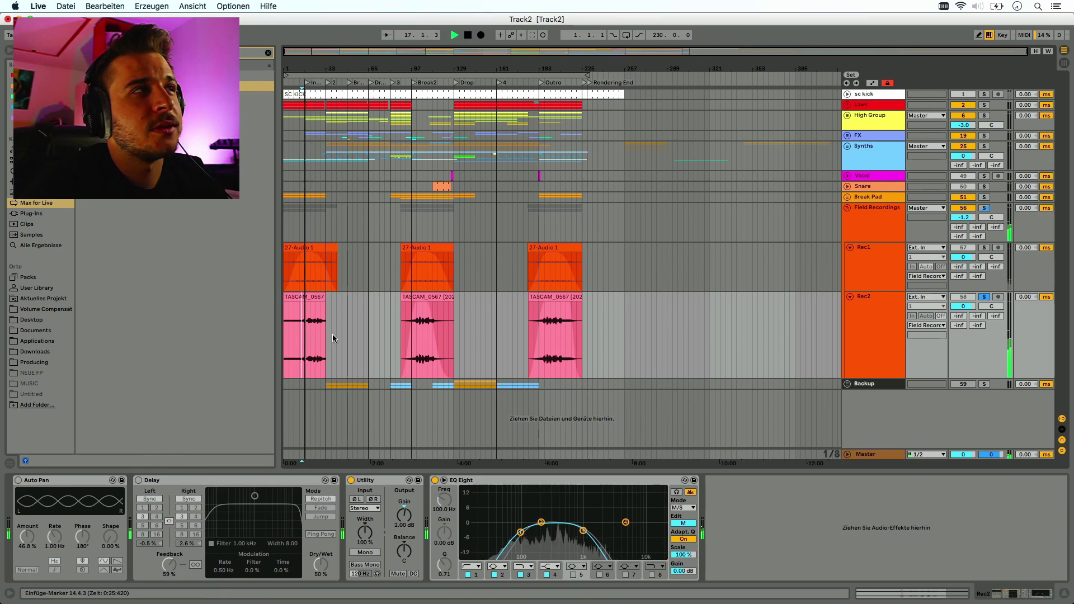
{"action": "left_click", "coordinate": [308, 330]}
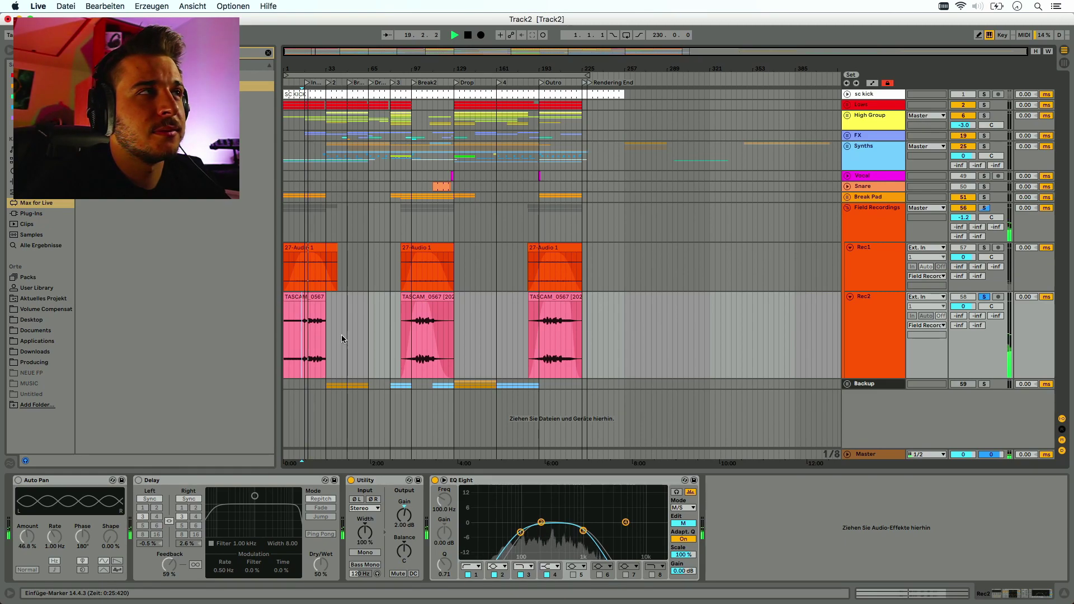
{"action": "scroll", "coordinate": [317, 322], "scroll_direction": "up", "scroll_amount": 5}
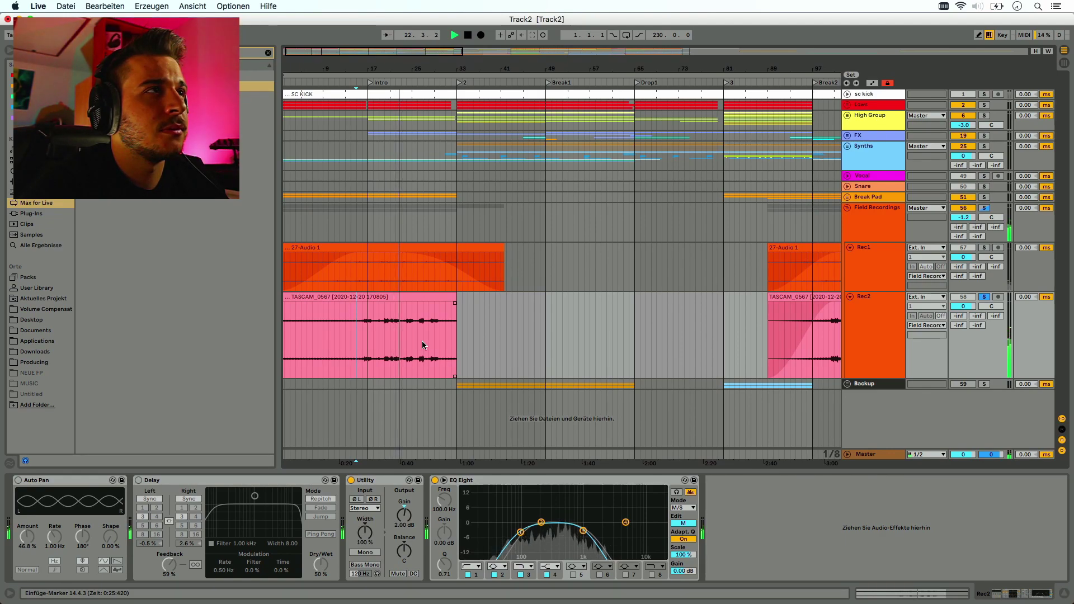
{"action": "key", "text": "space"}
Open Rec2's first TASCAM_0567 clip and raise its gain to 1.69 dB
{"action": "left_click", "coordinate": [380, 298]}
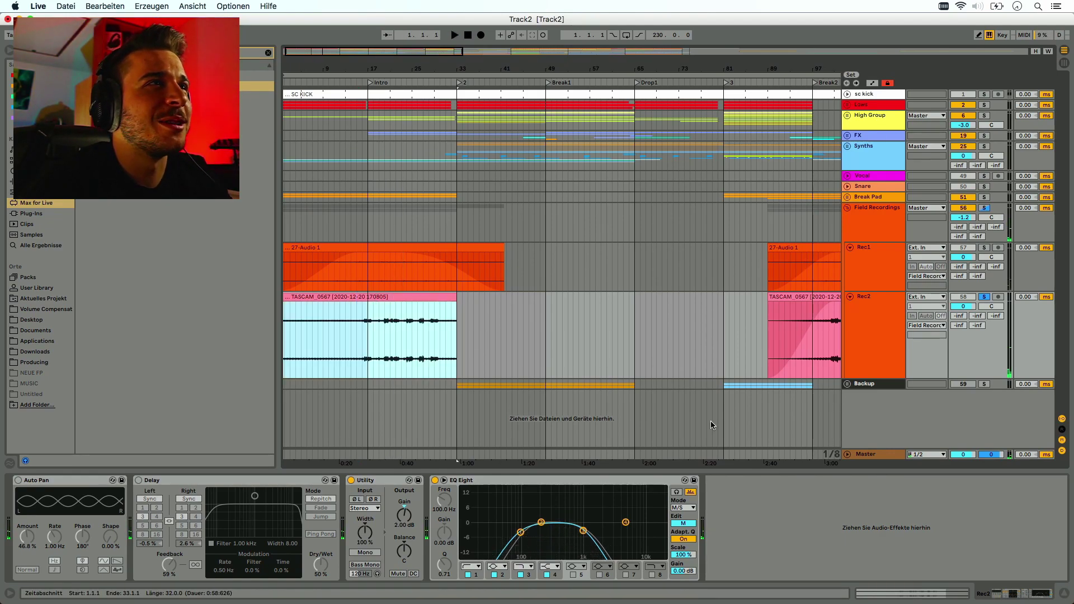
{"action": "left_click", "coordinate": [916, 594]}
{"action": "left_click_drag", "start_coordinate": [98, 294], "coordinate": [98, 284]}
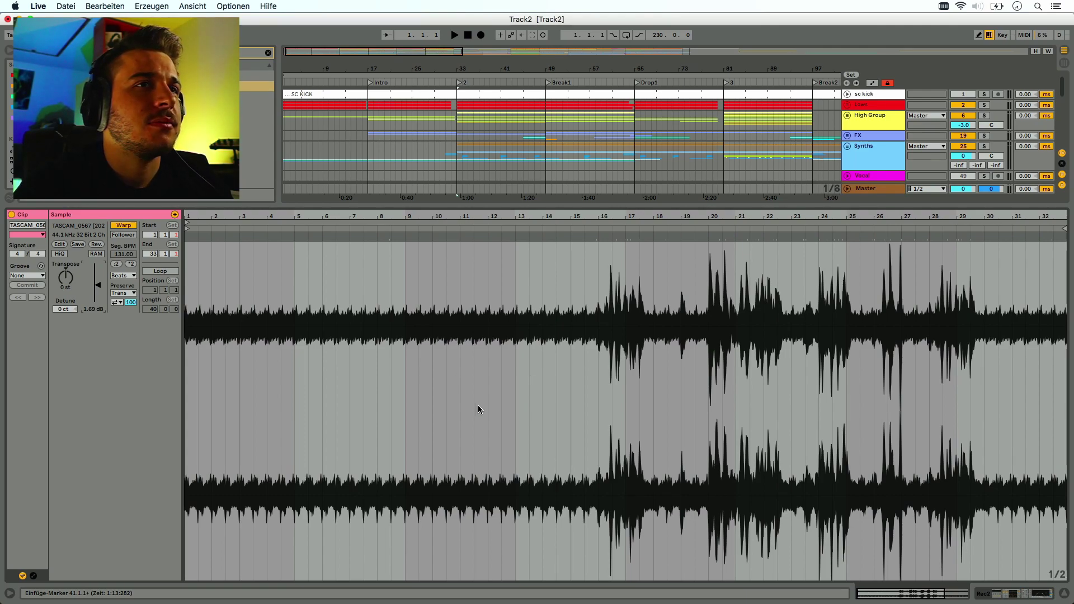
Play the boosted Rec2 clip from bar 1 and from bars 16, 20 and 24, then stop playback and hide the clip view
{"action": "key", "text": "space"}
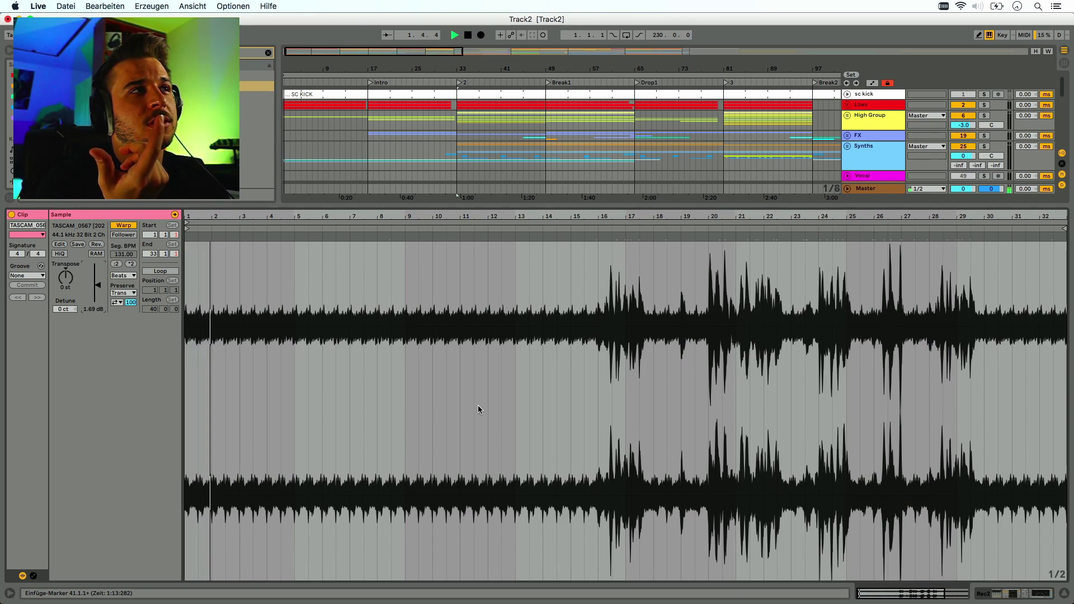
{"action": "key", "text": "space"}
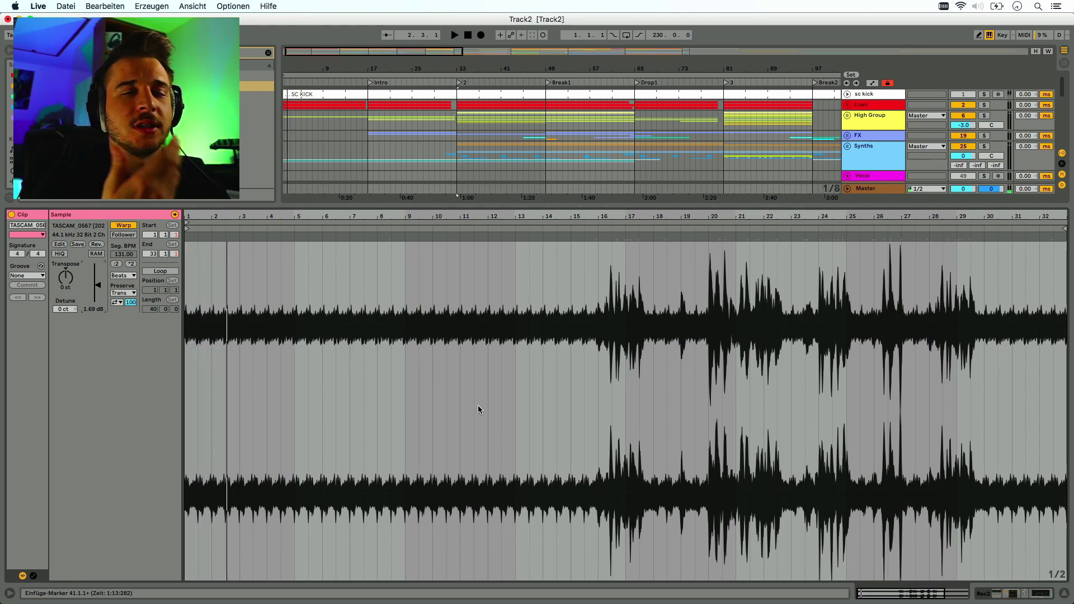
{"action": "left_click", "coordinate": [600, 229]}
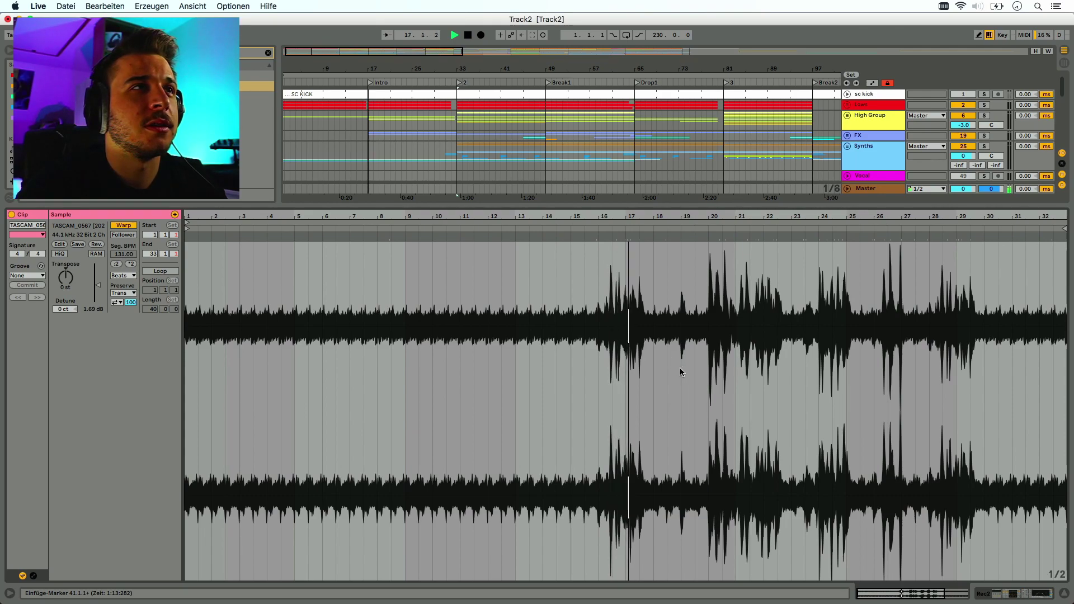
{"action": "left_click", "coordinate": [708, 229]}
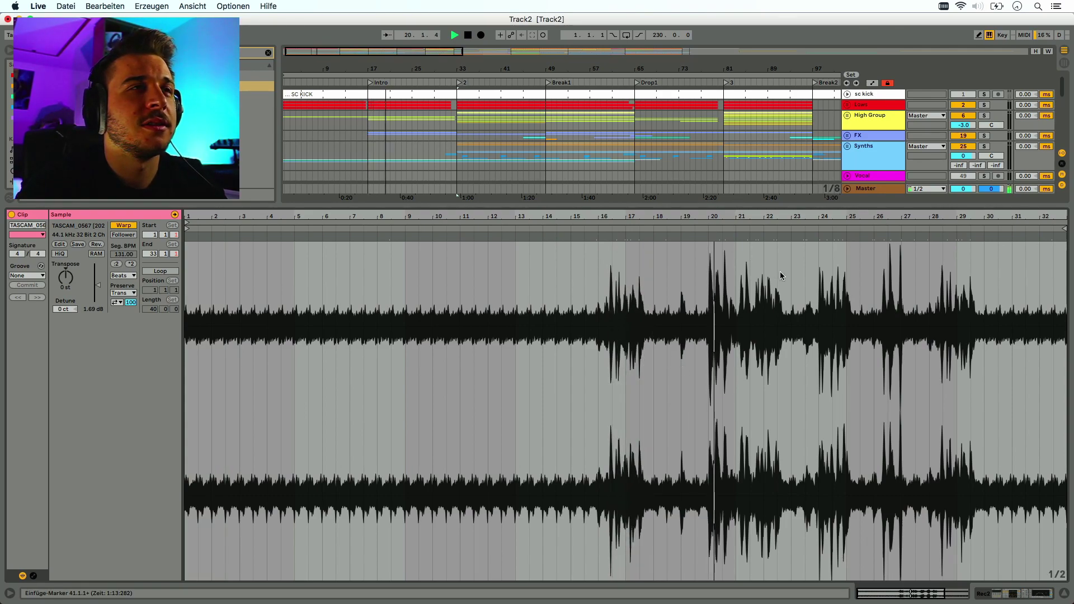
{"action": "left_click", "coordinate": [818, 233]}
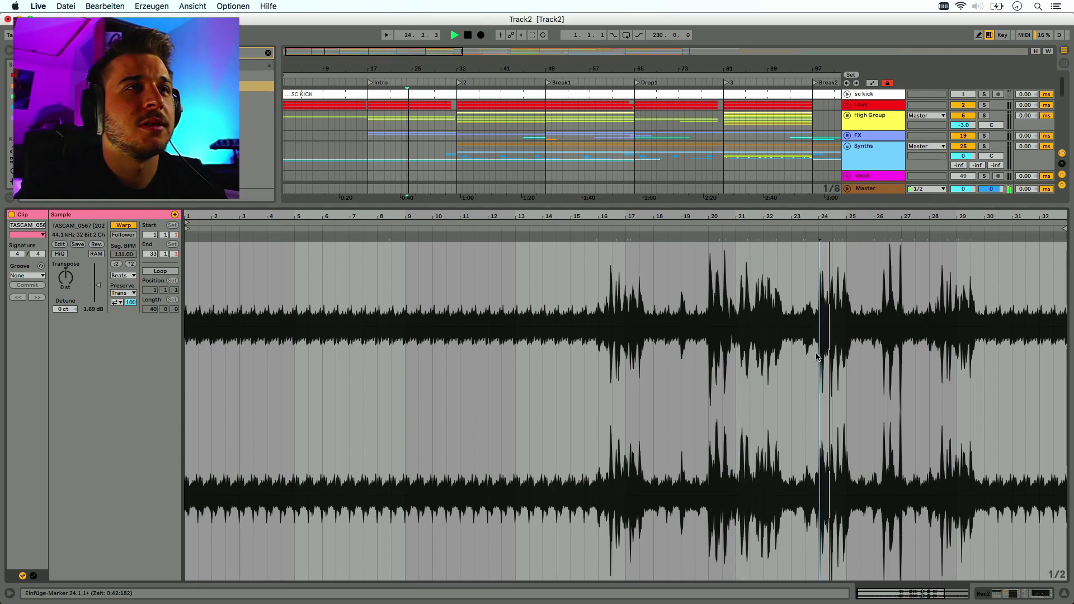
{"action": "left_click", "coordinate": [1064, 595]}
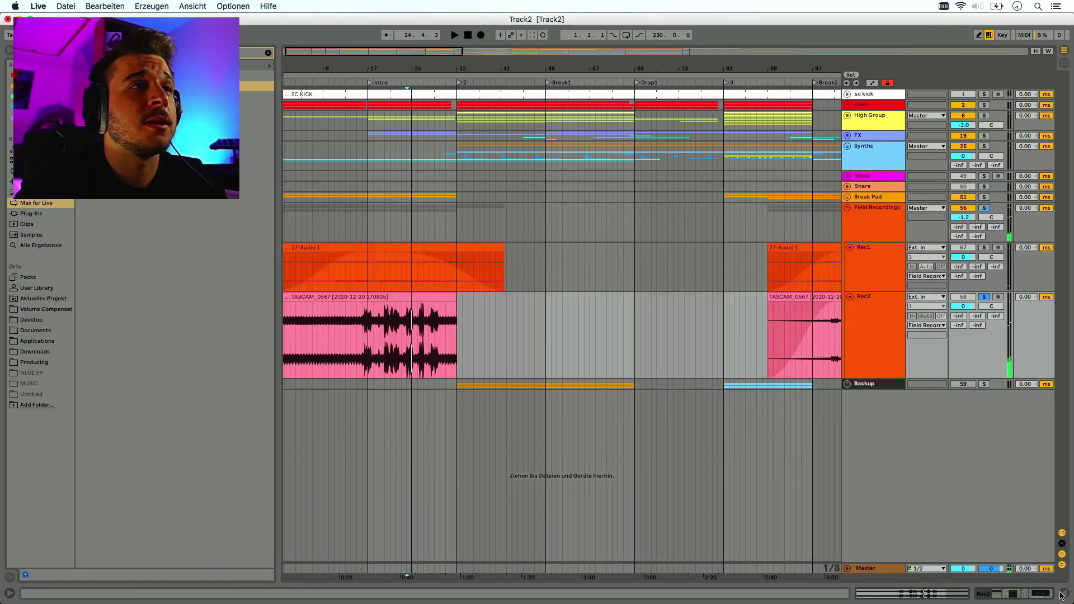
Restore the first Rec2 clip's original gain, direction and fade-out, and switch its Auto Pan and Delay back on
{"action": "scroll", "coordinate": [394, 301], "scroll_direction": "down", "scroll_amount": 5}
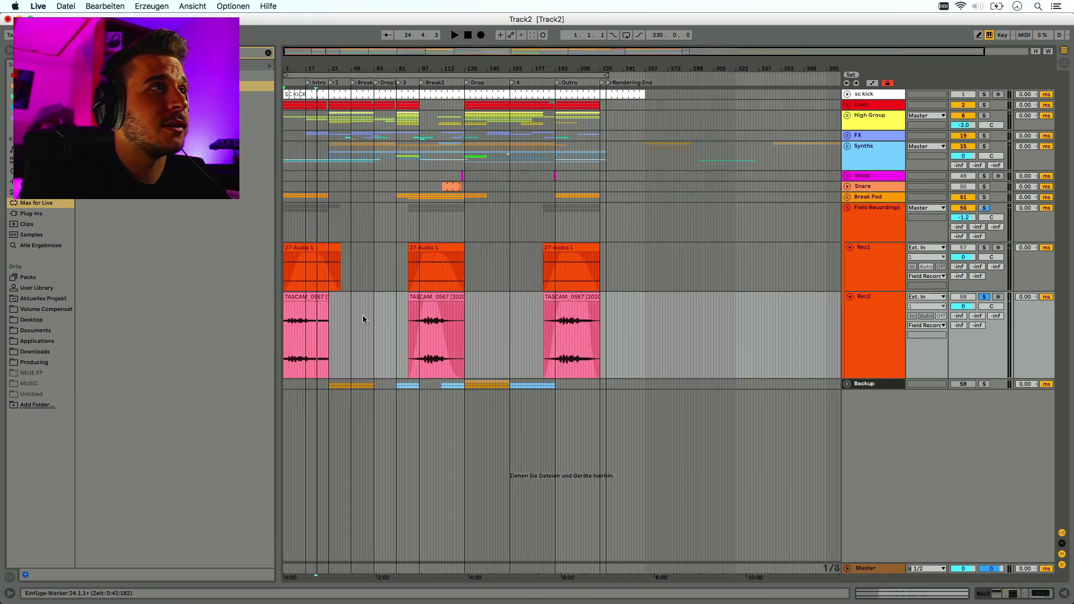
{"action": "left_click_drag", "start_coordinate": [328, 304], "coordinate": [296, 303]}
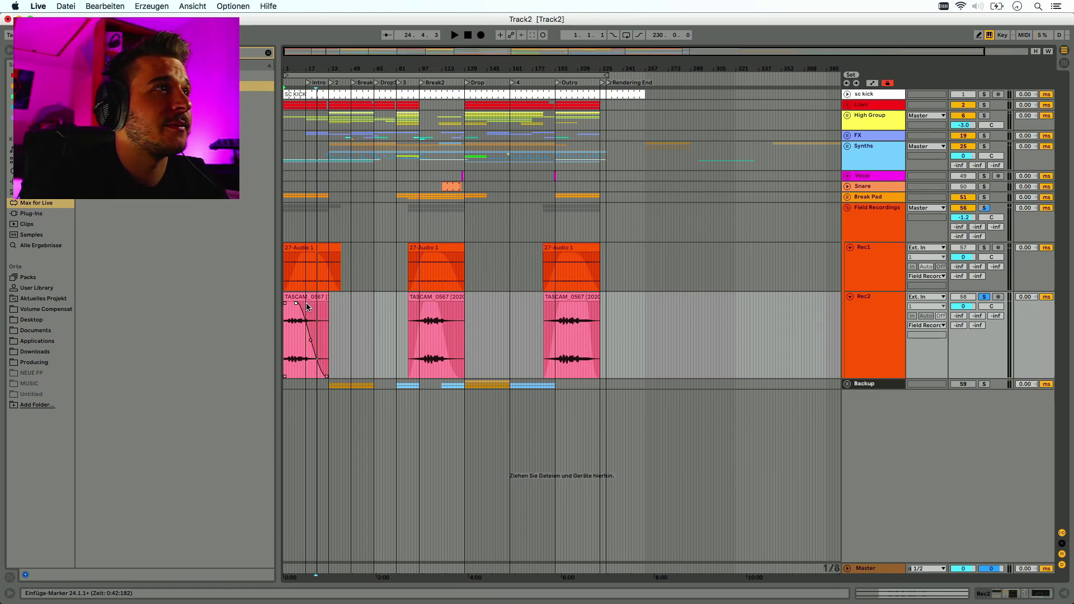
{"action": "left_click", "coordinate": [1014, 594]}
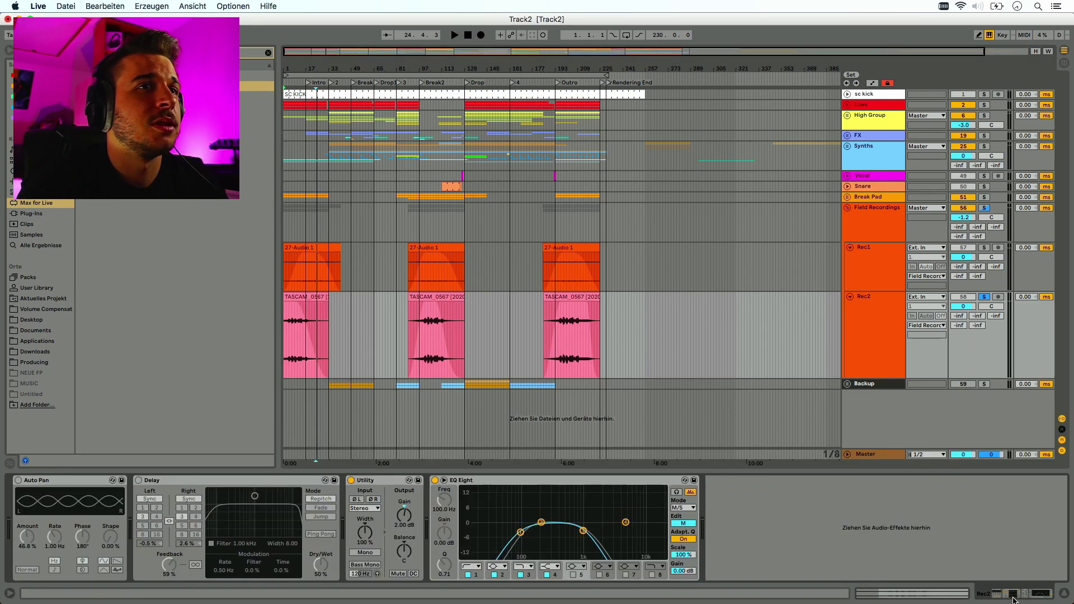
{"action": "left_click", "coordinate": [18, 480]}
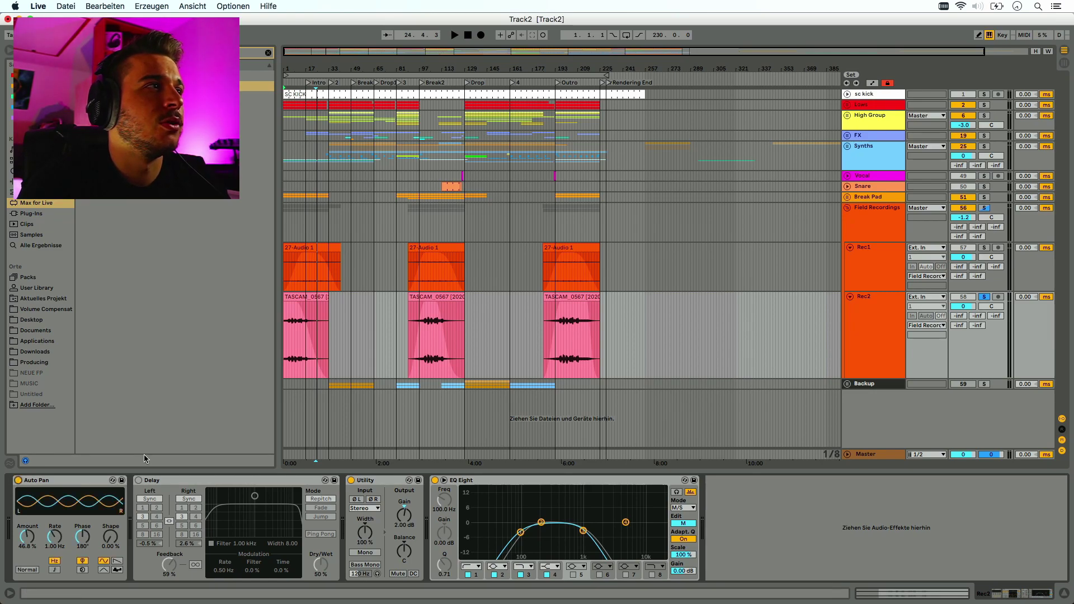
{"action": "left_click", "coordinate": [138, 480]}
Play Rec2 with its effects in solo from near bar 1, switch the solo off to hear the full mix, and stop playback
{"action": "key", "text": "space"}
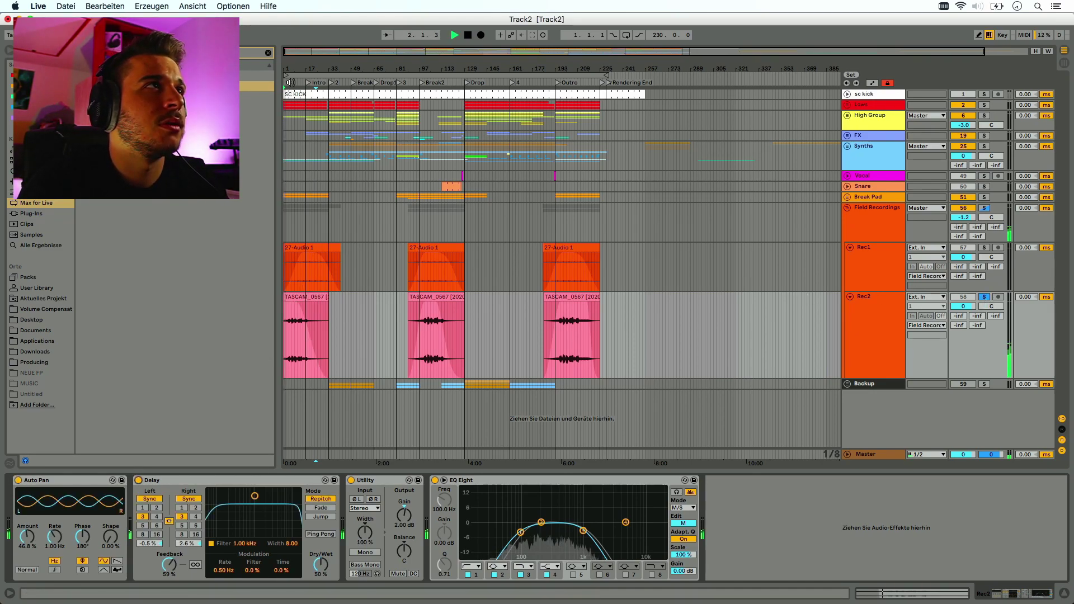
{"action": "key", "text": "super+a"}
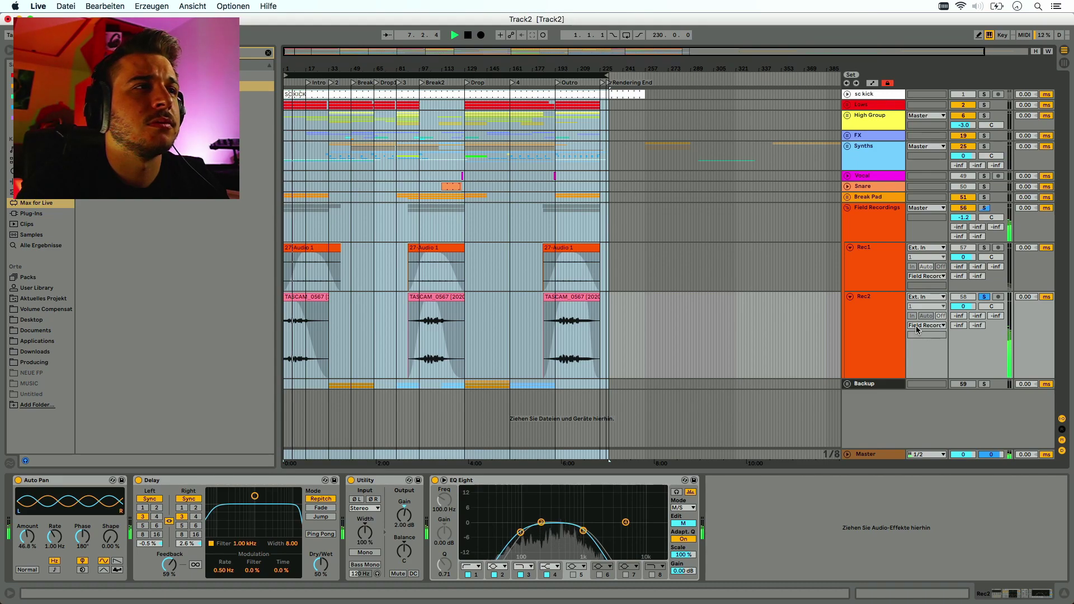
{"action": "left_click", "coordinate": [985, 297]}
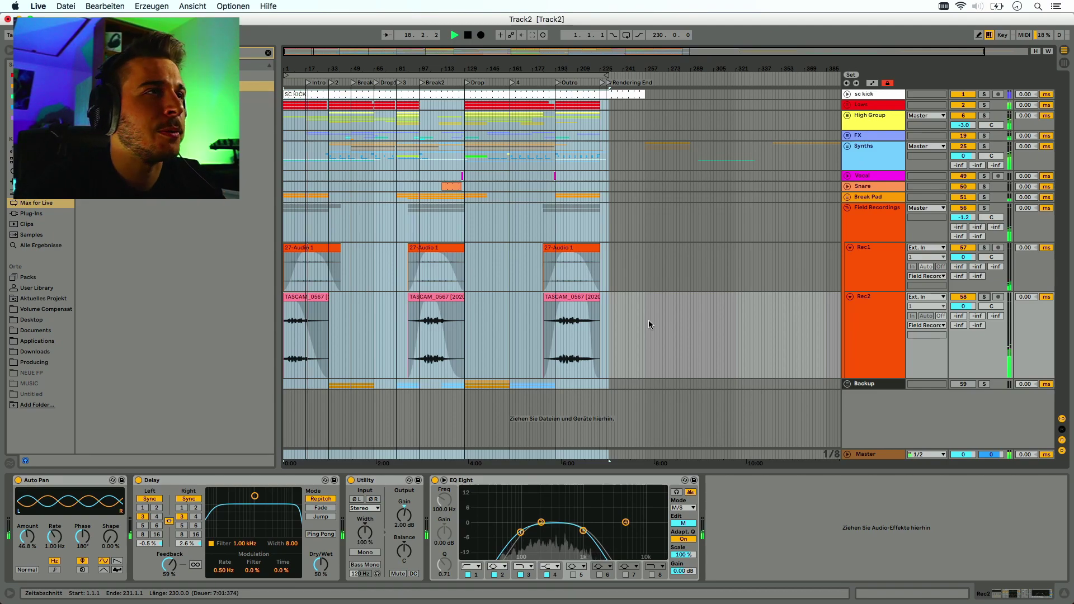
{"action": "key", "text": "space"}
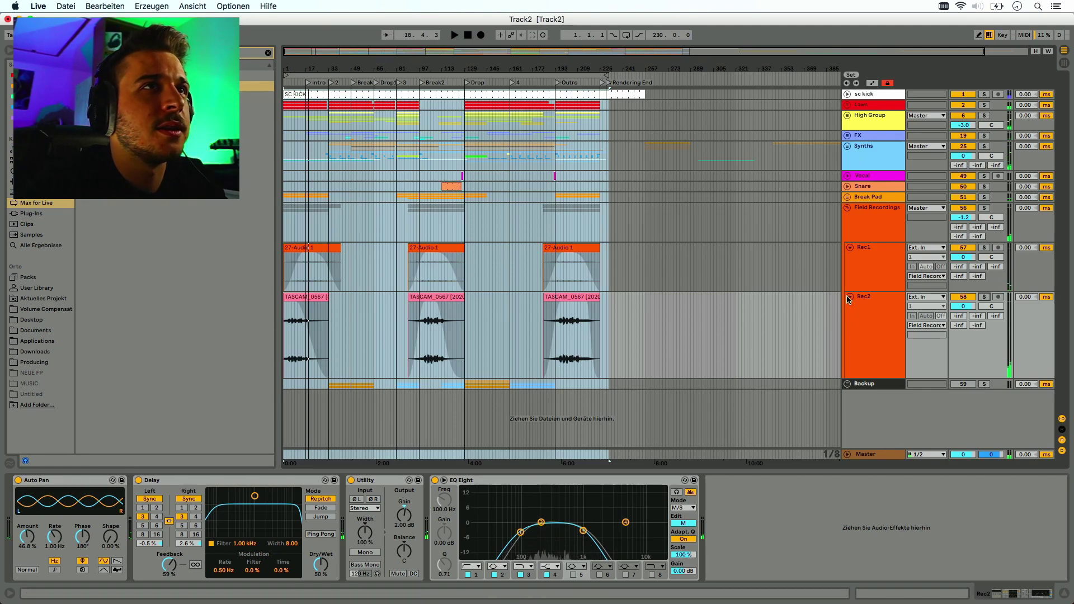
Fold the Rec2 and Rec1 tracks and select the Backup group
{"action": "left_click", "coordinate": [850, 297]}
{"action": "left_click", "coordinate": [850, 248]}
{"action": "left_click", "coordinate": [802, 323]}
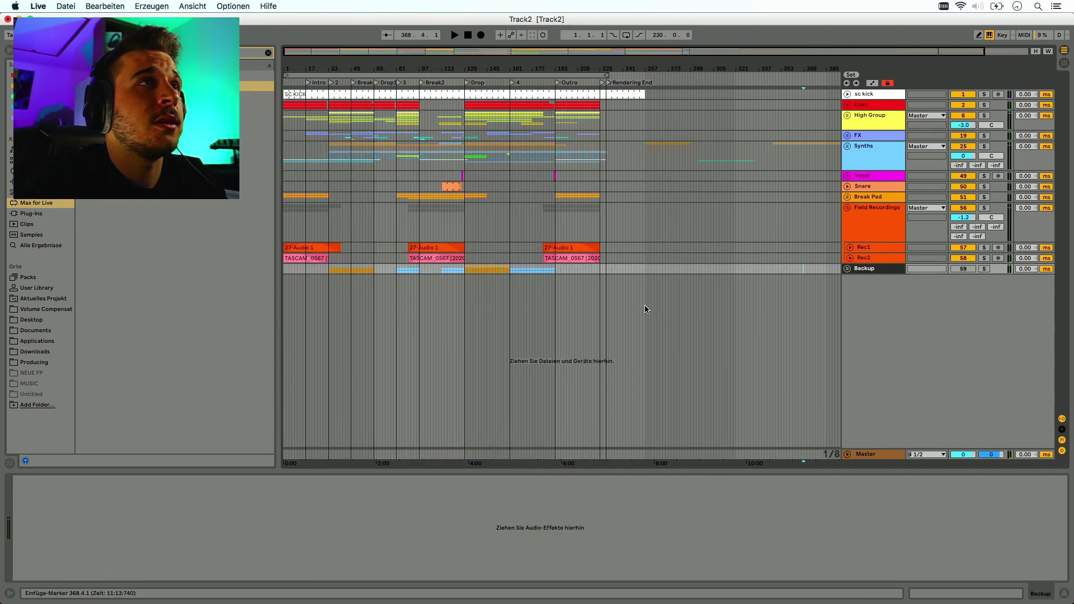
{"action": "key", "text": "minus"}
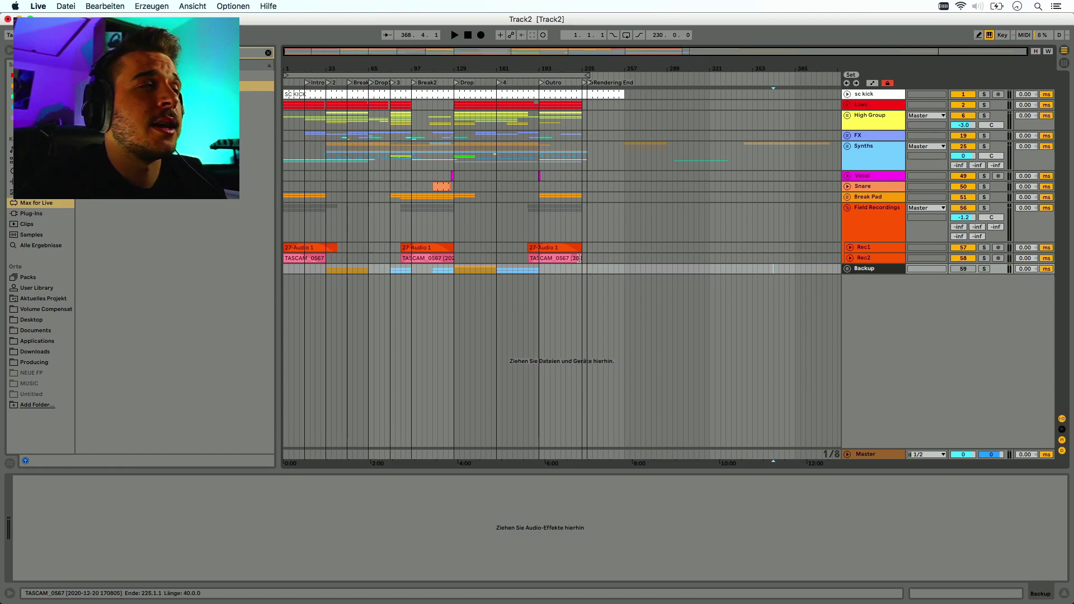